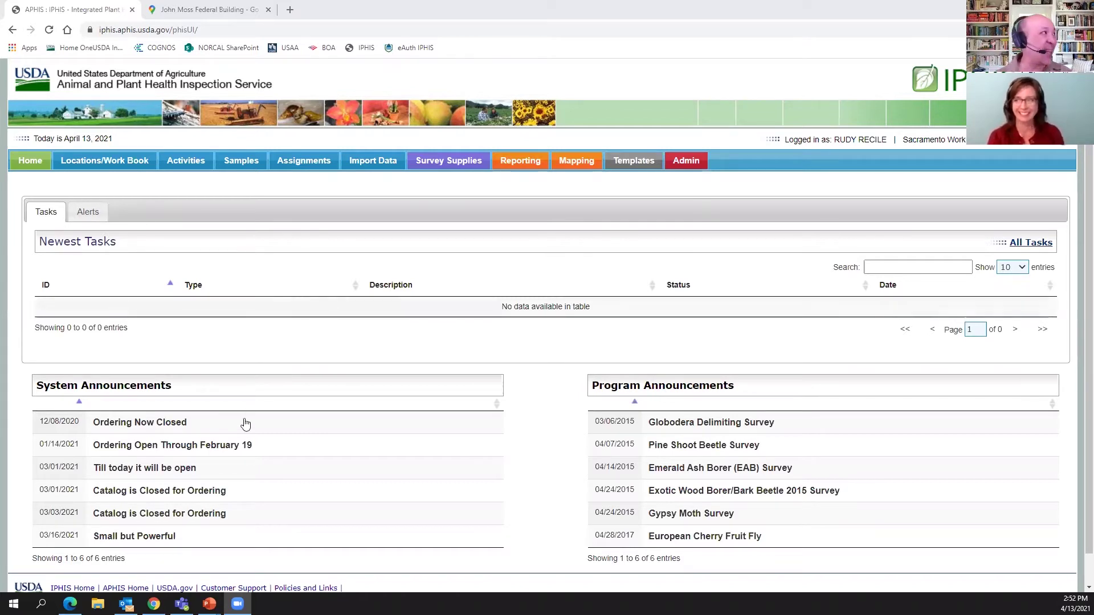
Step: Open the survey activity search, and hide and show its search filters again
left_click(183, 162)
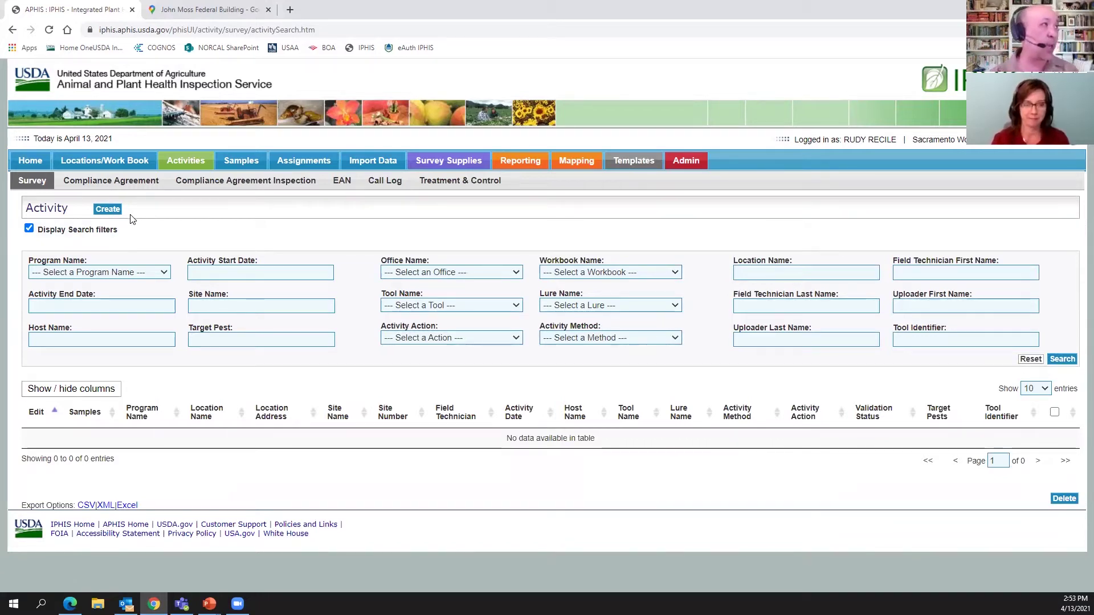
left_click(29, 229)
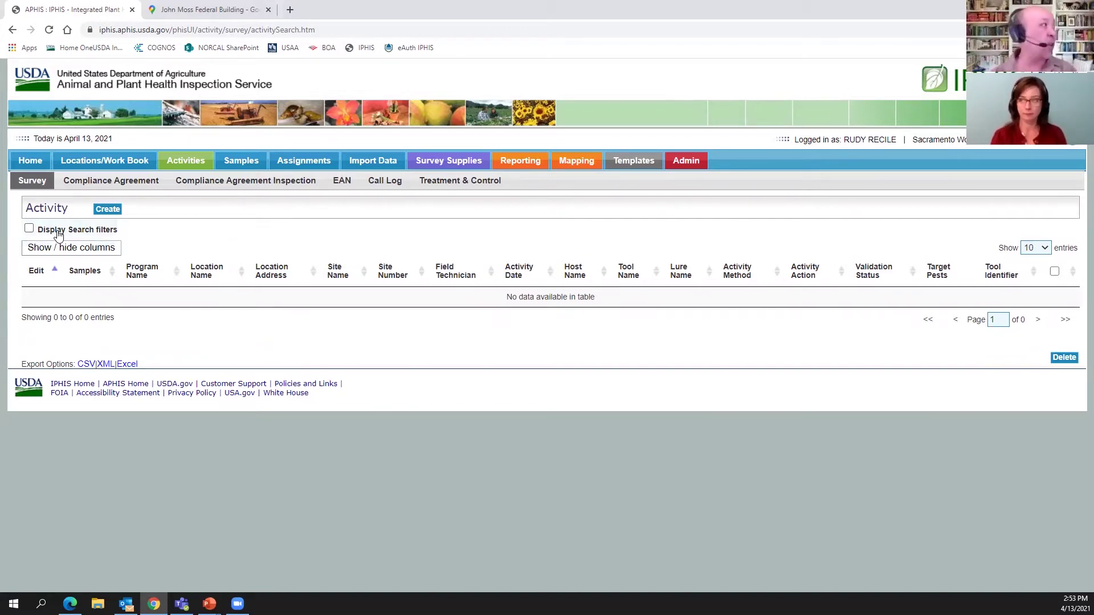
left_click(29, 229)
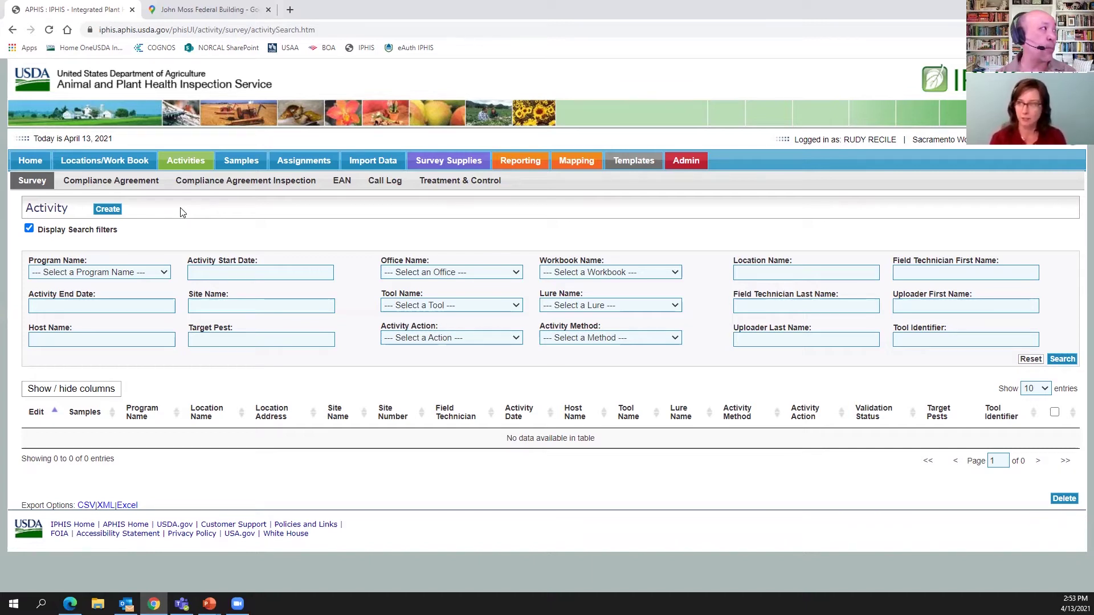
Step: Filter the compliance agreements by location name "Home", and open the compliance agreement inspections
left_click(130, 182)
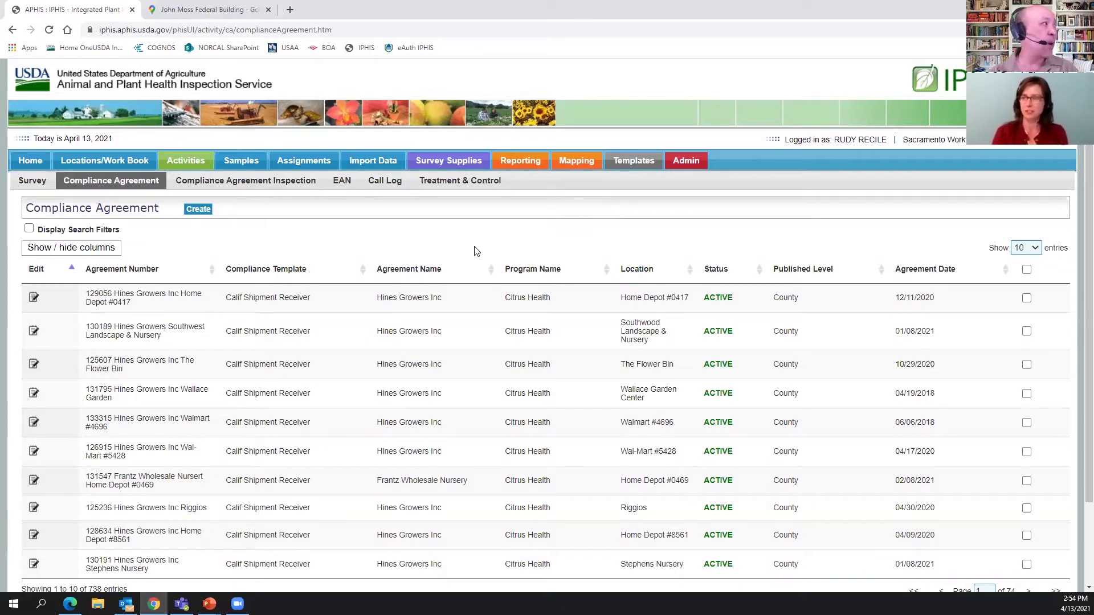
left_click(28, 230)
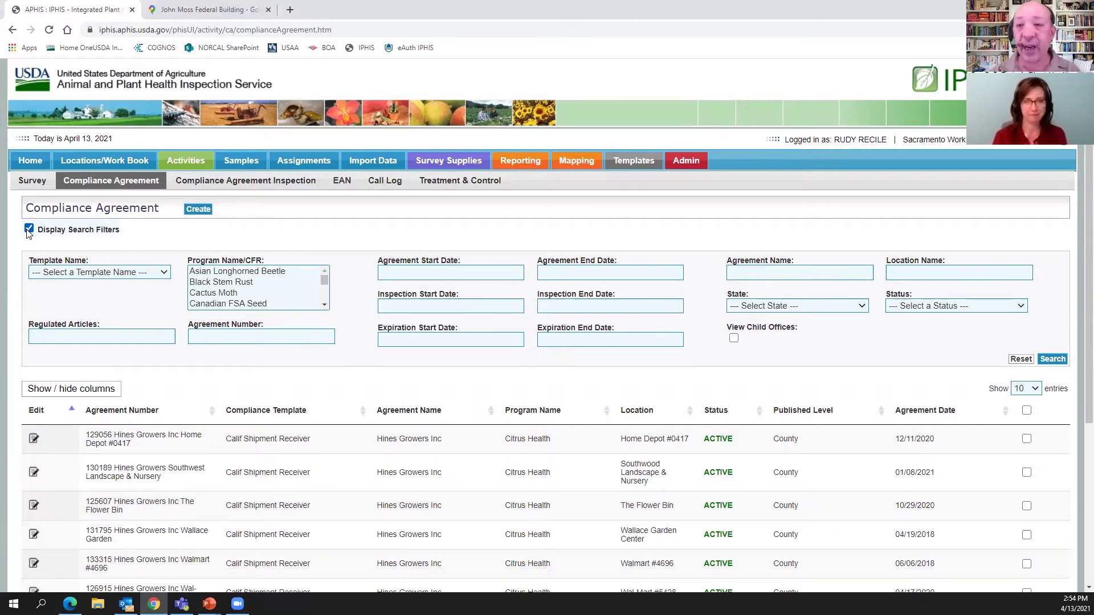
left_click(917, 272)
type("Home")
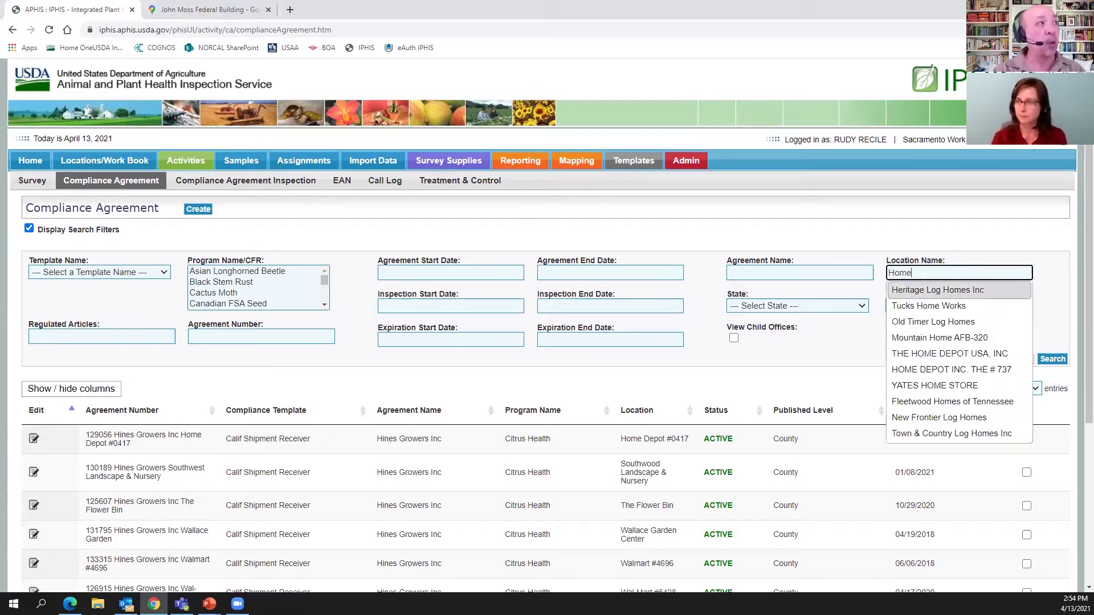
left_click(1061, 307)
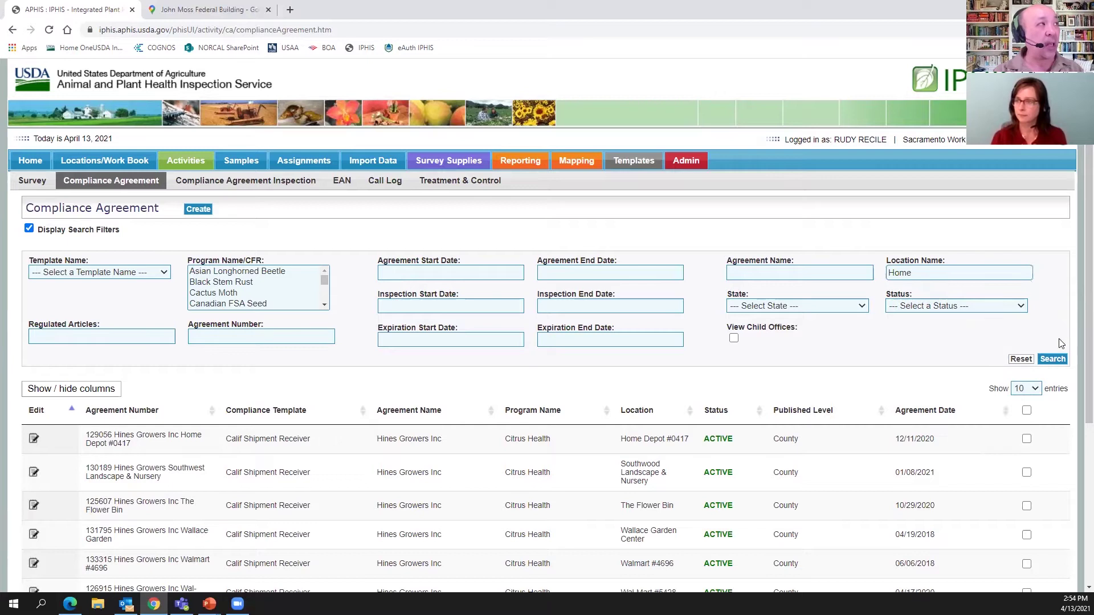
left_click(1059, 360)
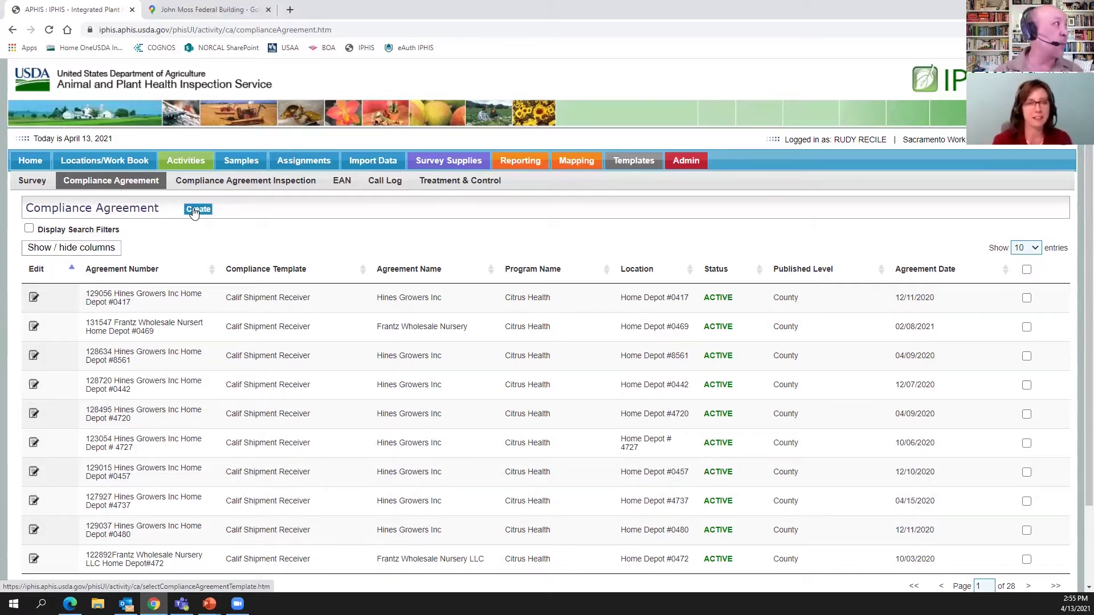
left_click(257, 181)
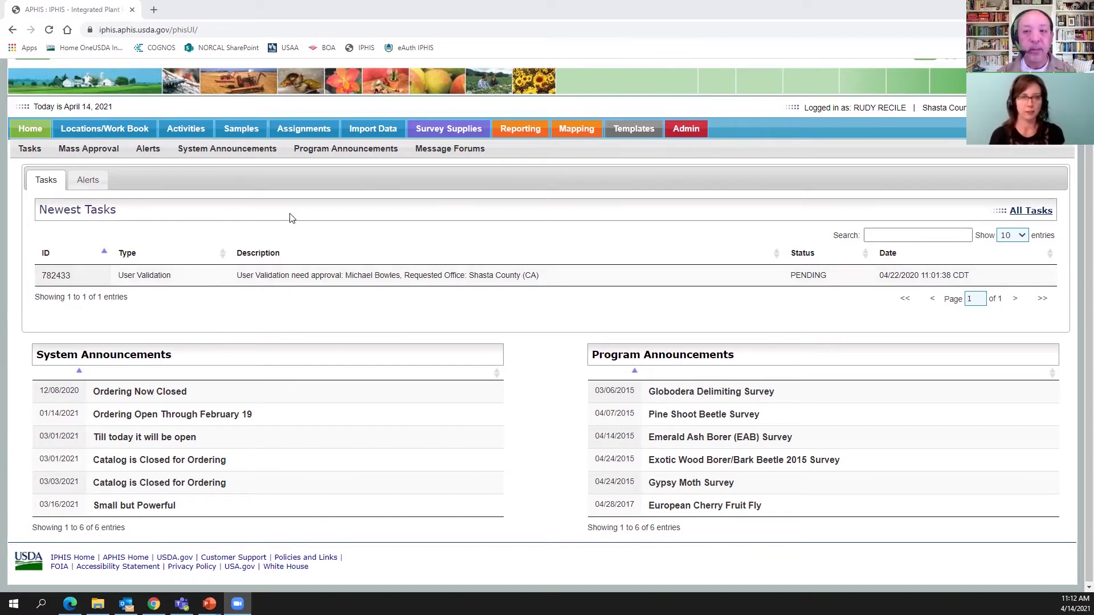
Step: Open the survey activities and start creating a new survey activity
mouse_move(189, 131)
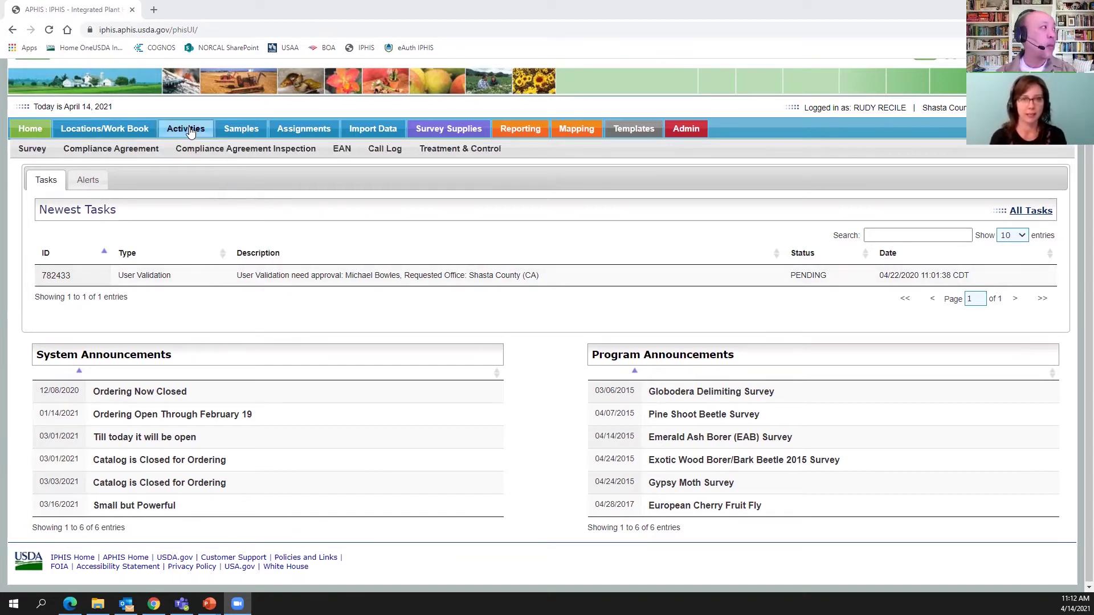
left_click(191, 132)
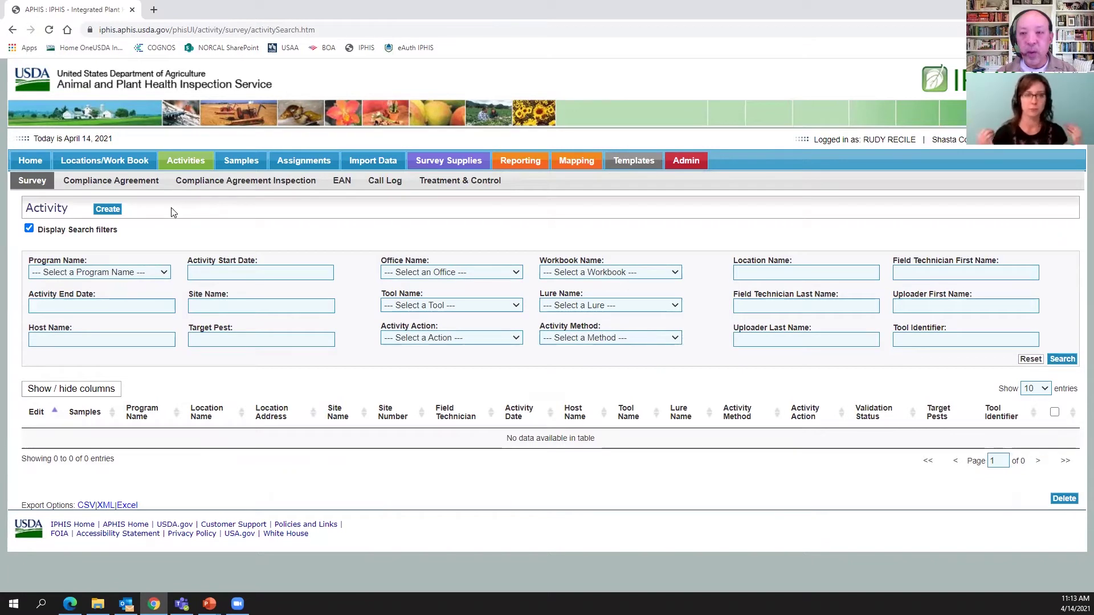
mouse_move(12, 161)
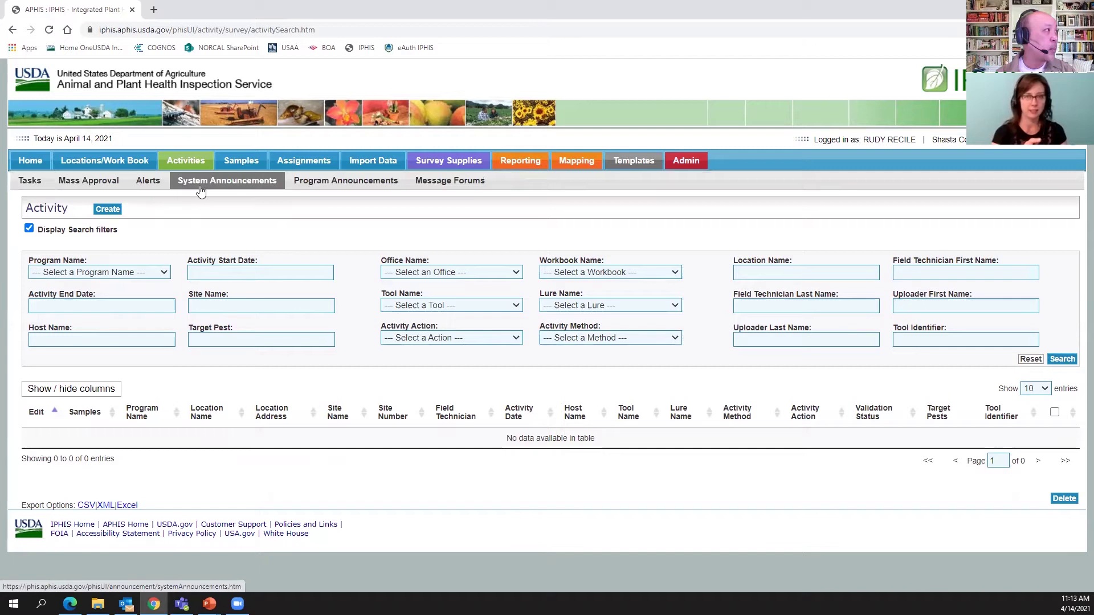
left_click(33, 181)
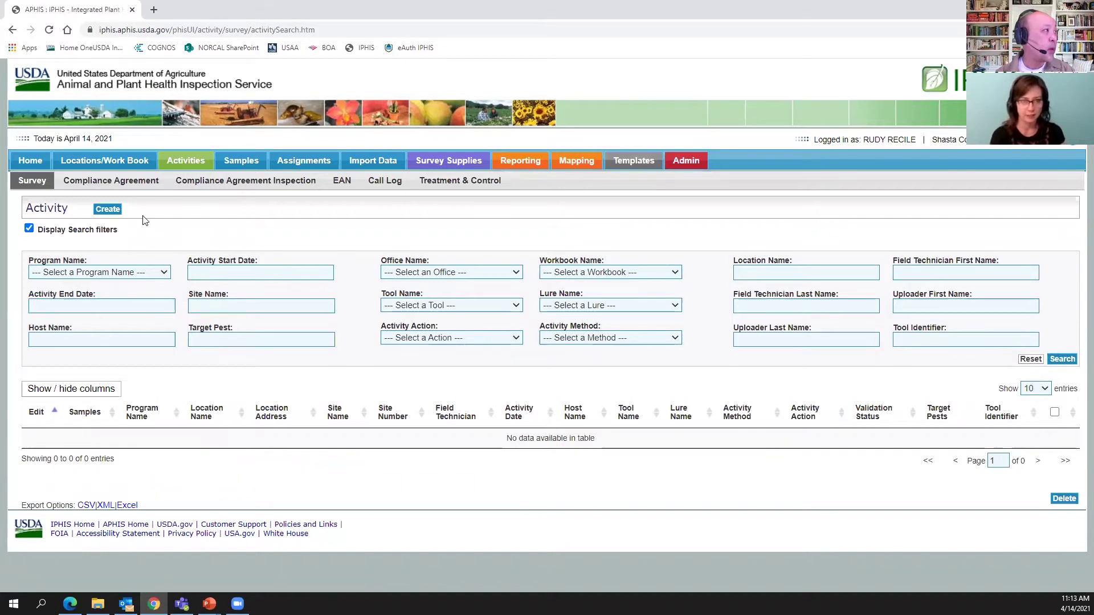
left_click(108, 209)
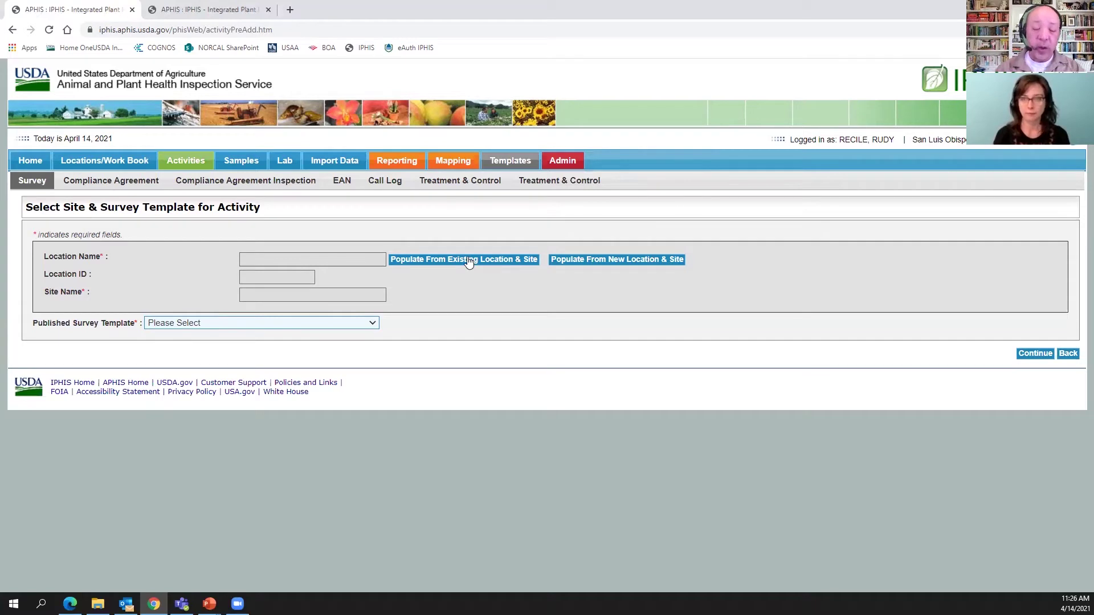
Step: Search the existing California locations by name for "Farm", and narrow the search to "Farm Supply AG"
left_click(468, 261)
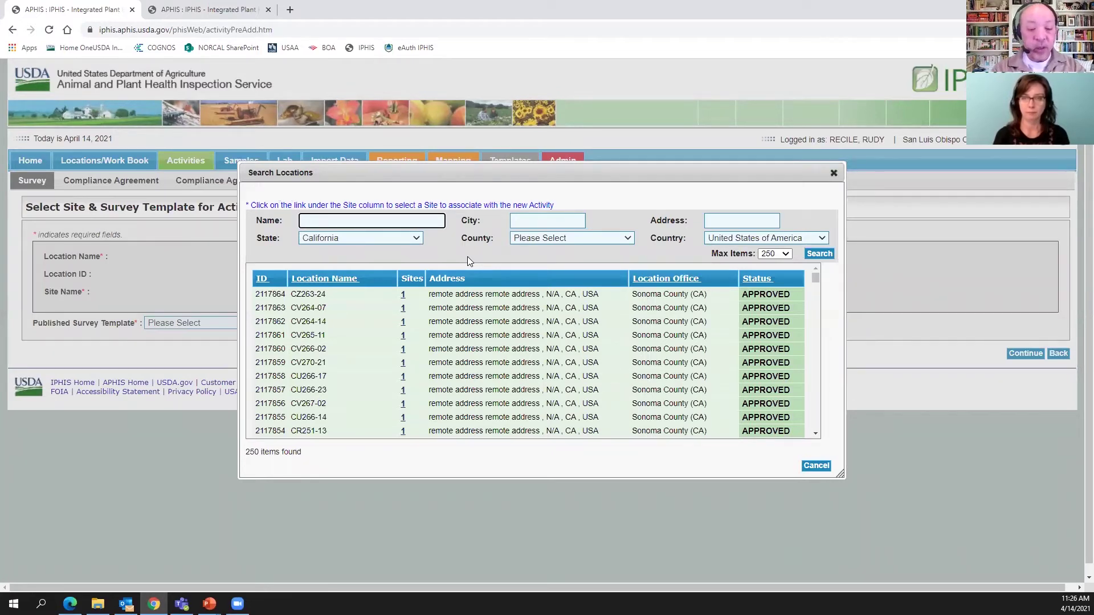
type("Farm")
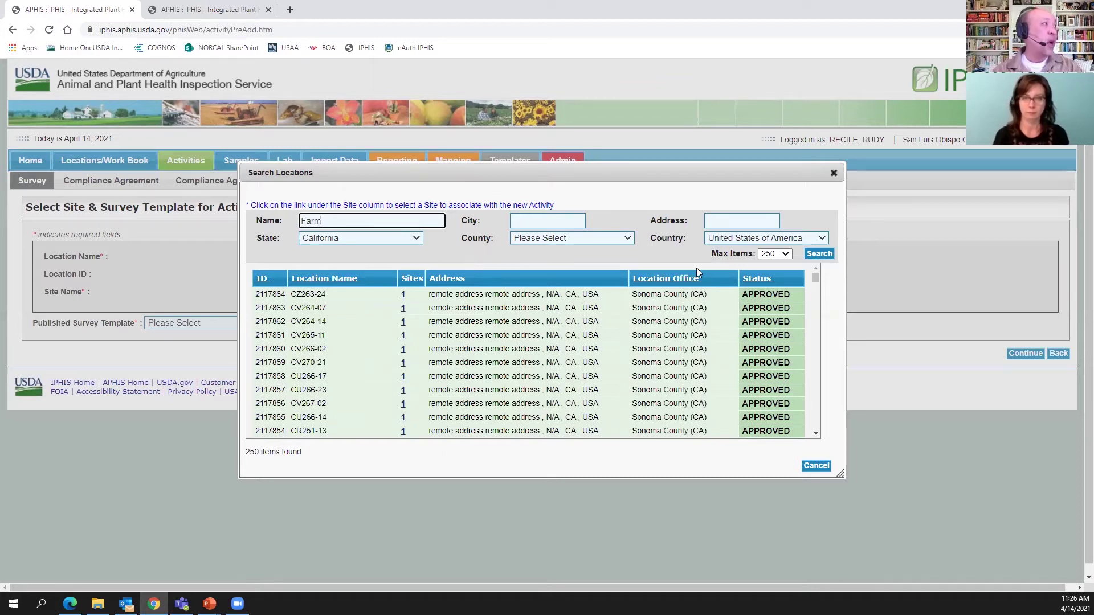
left_click(822, 254)
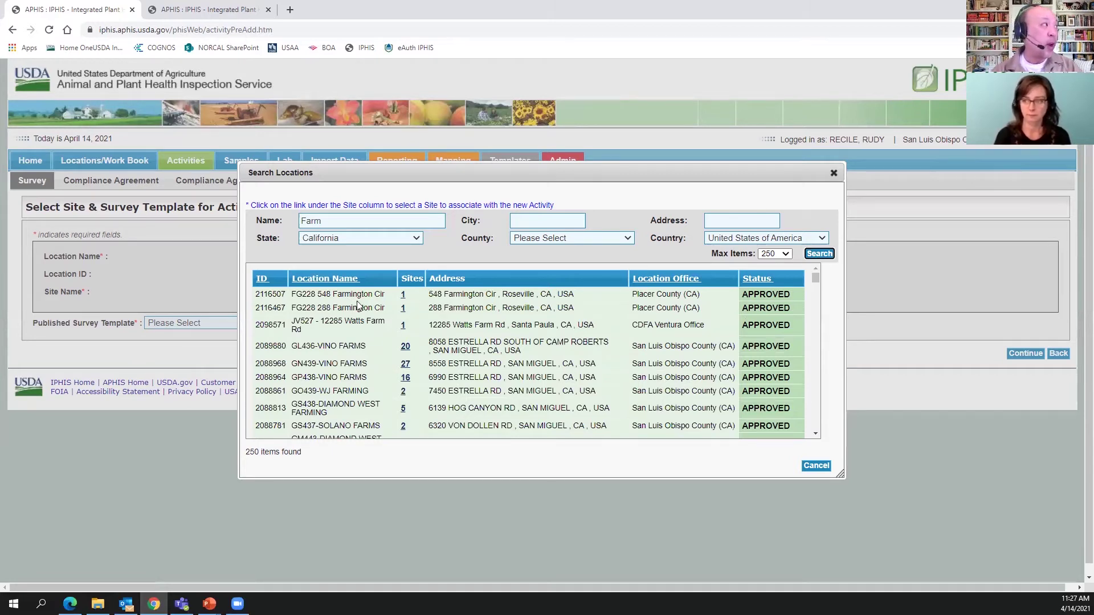
left_click(342, 220)
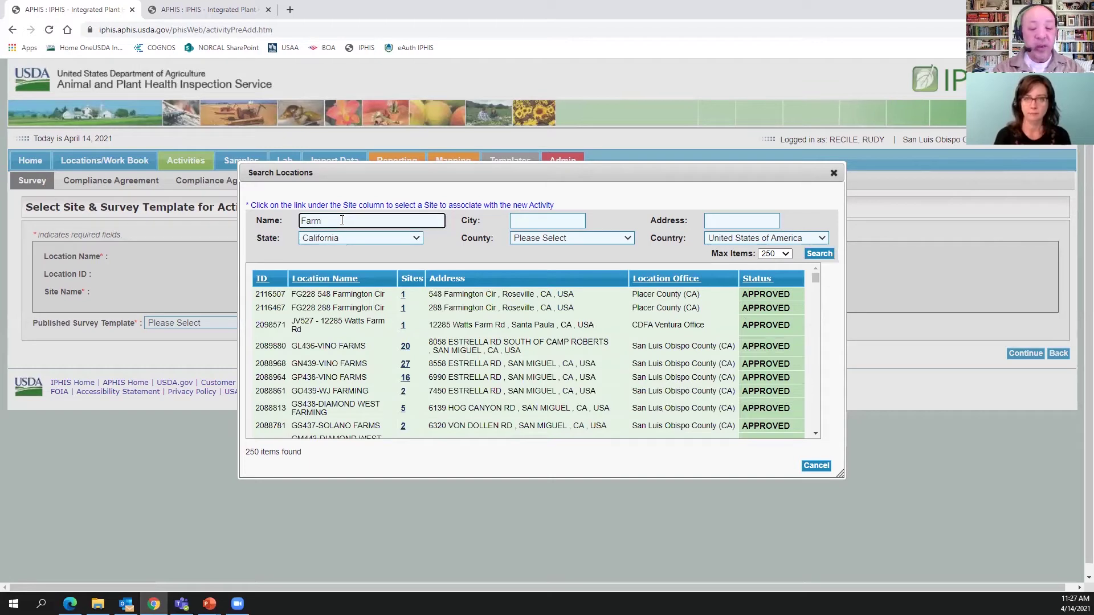
type("Supply")
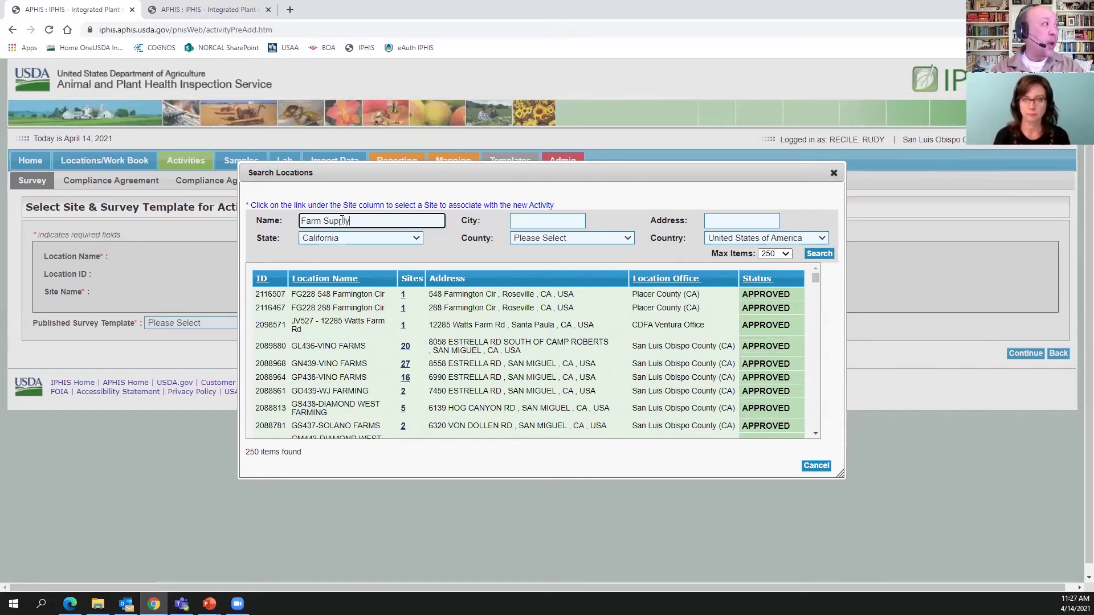
type(" AG")
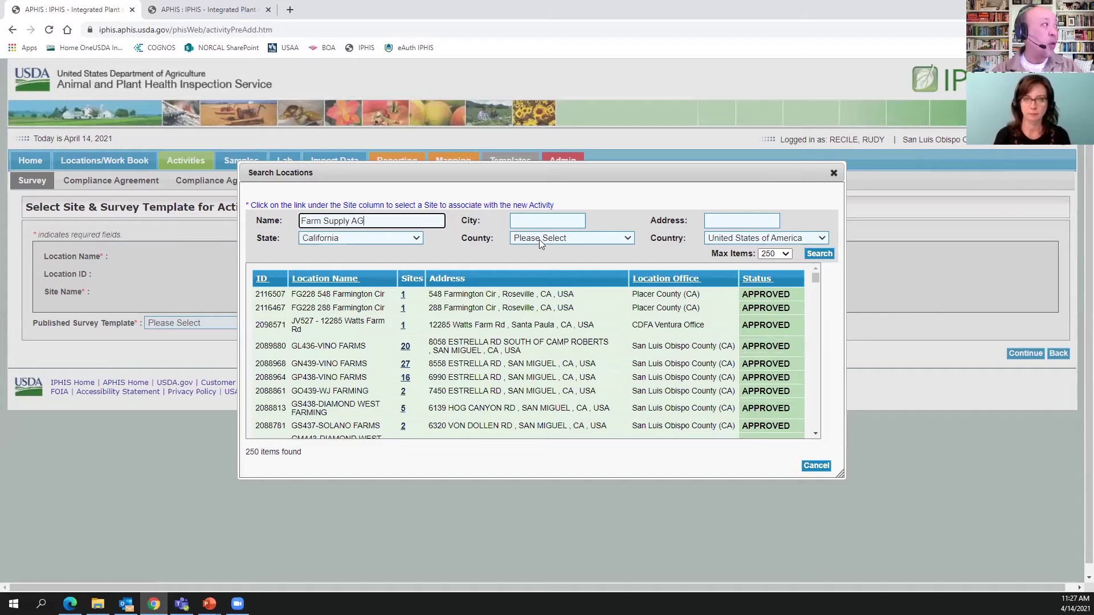
left_click(819, 255)
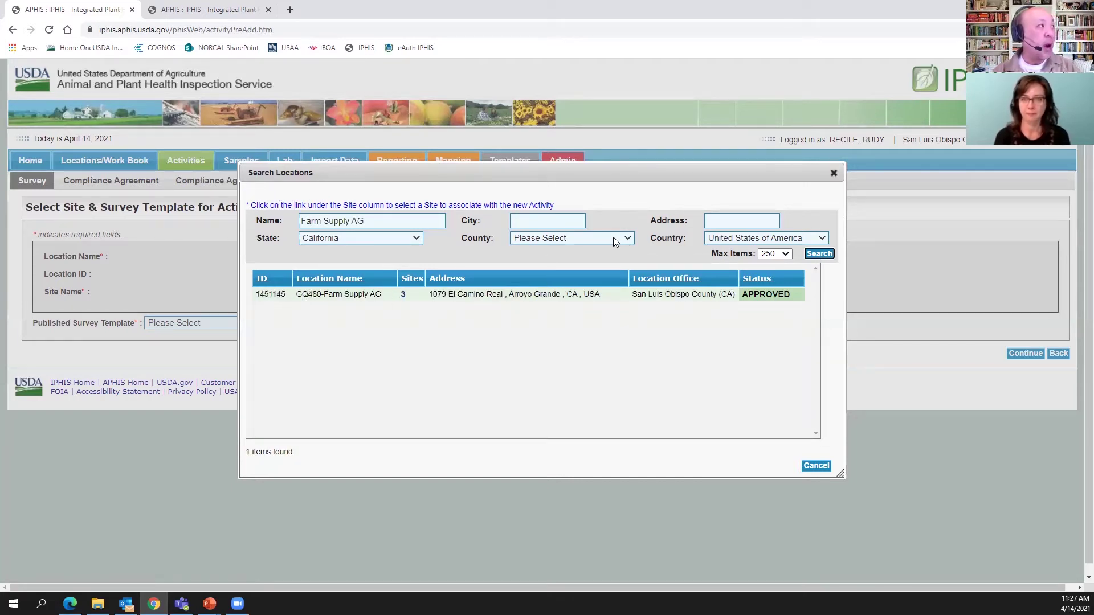
Step: Set the county to San Luis Obispo and choose site 25-GQ480-19-BW-1 of location GQ480-Farm Supply AG for the activity
left_click(628, 242)
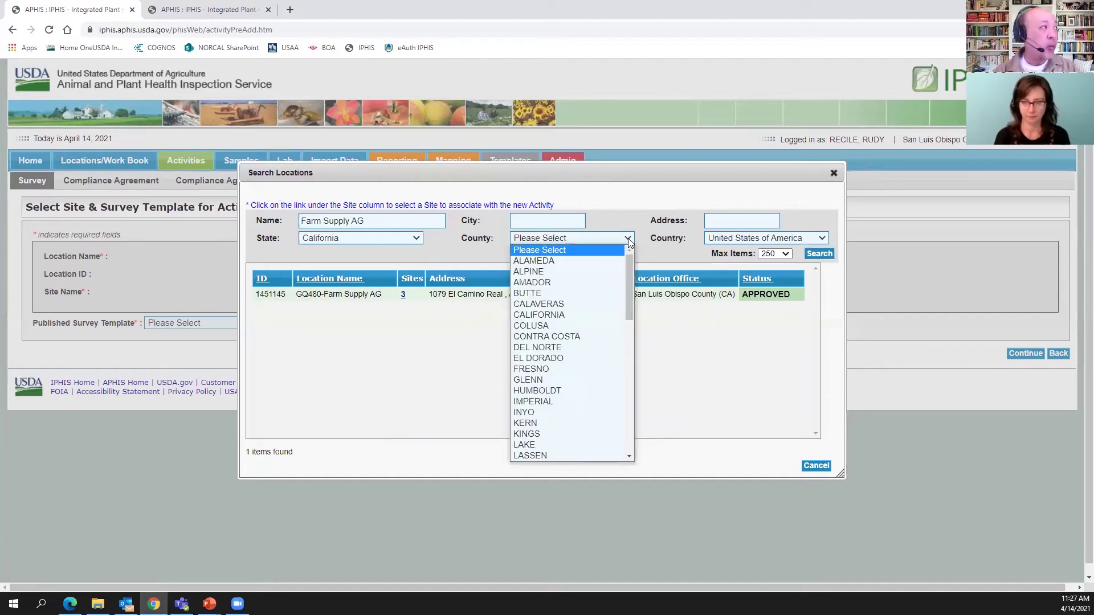
left_click_drag(630, 263, 646, 370)
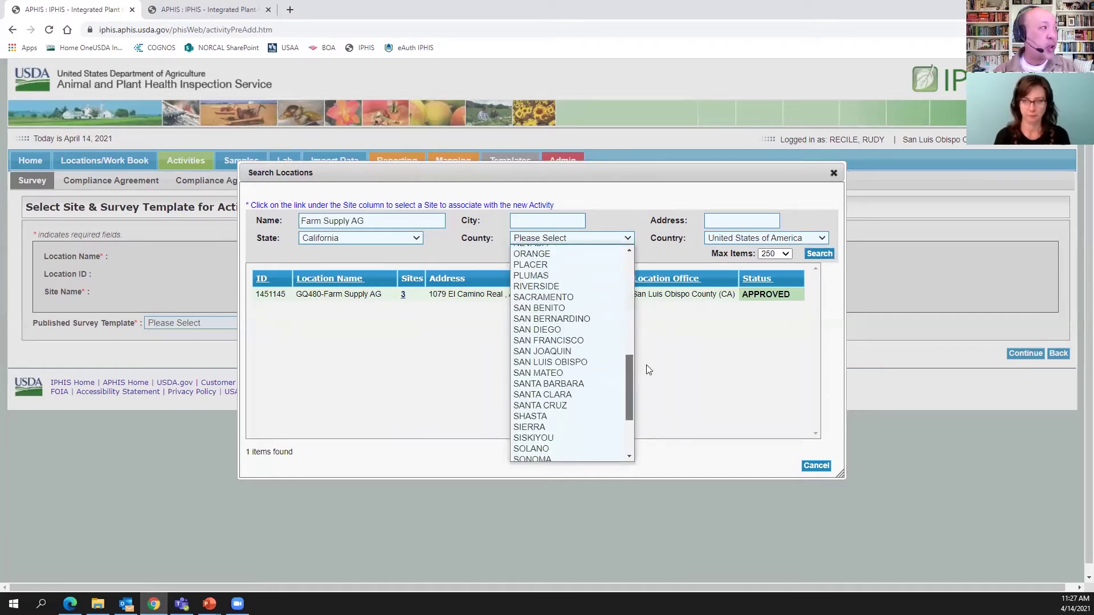
left_click(612, 363)
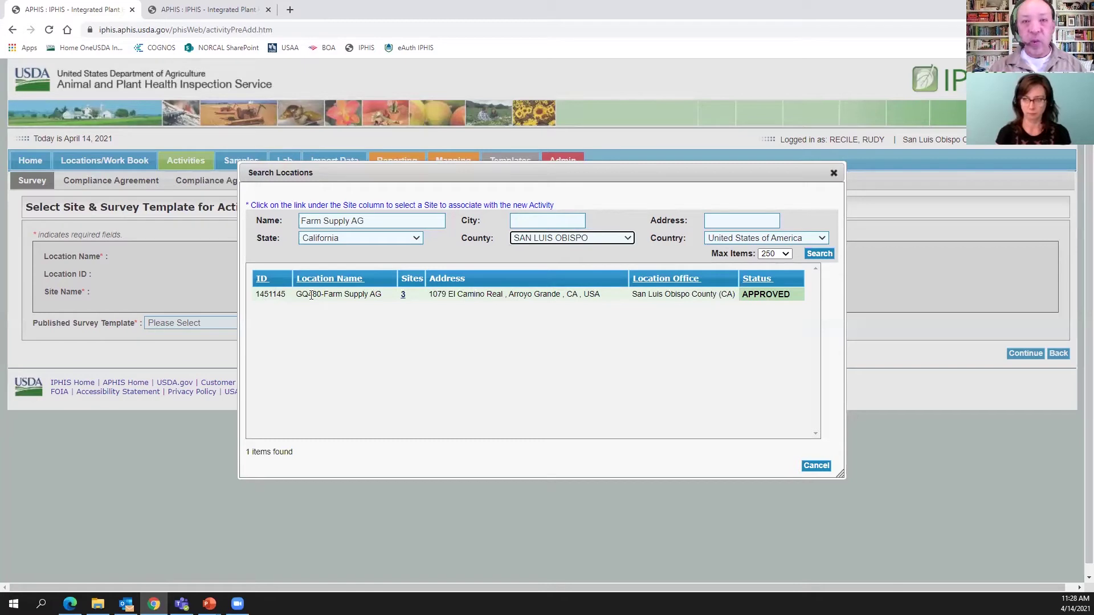
left_click(403, 296)
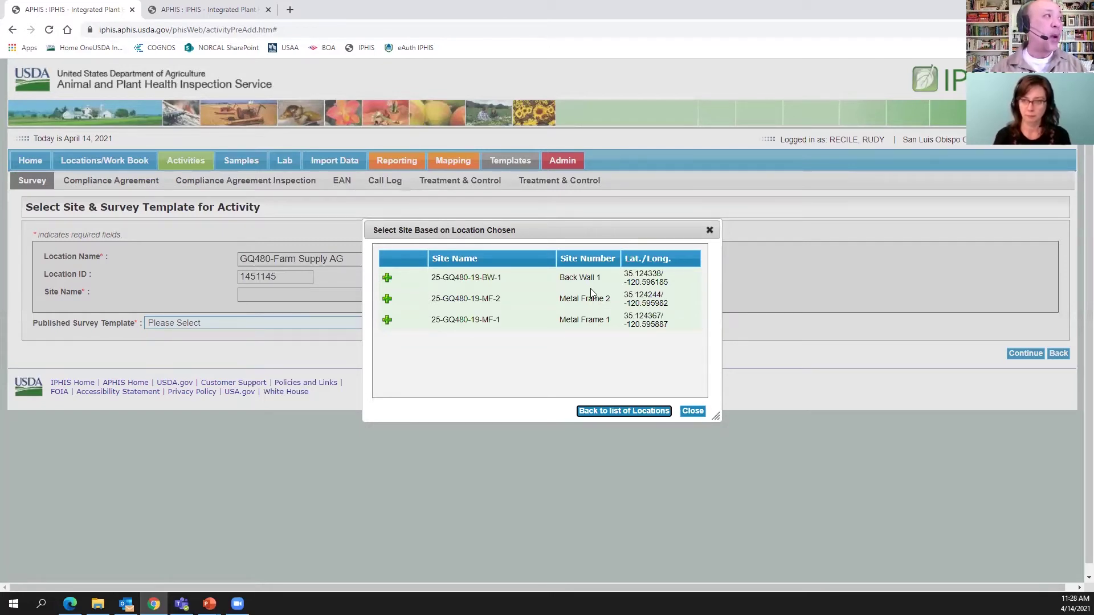
left_click(387, 278)
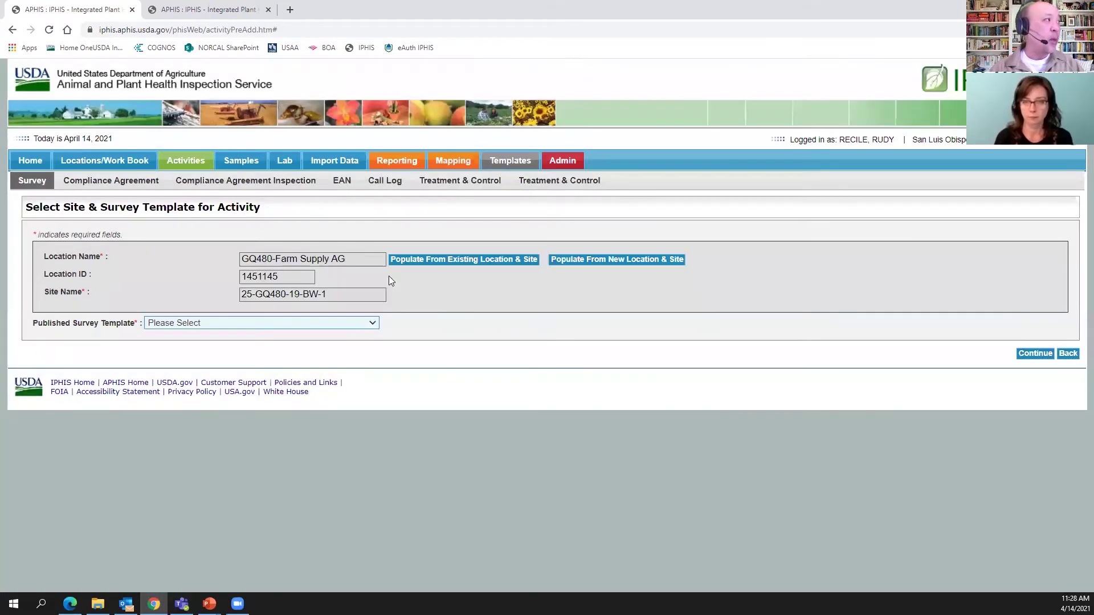
left_click(373, 325)
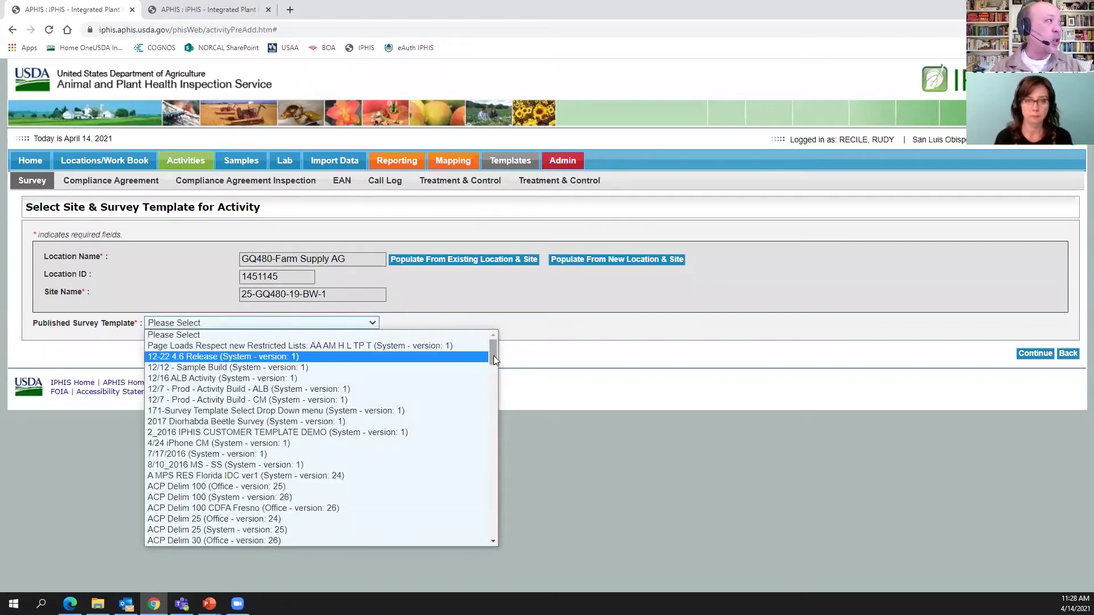
left_click_drag(494, 354, 506, 463)
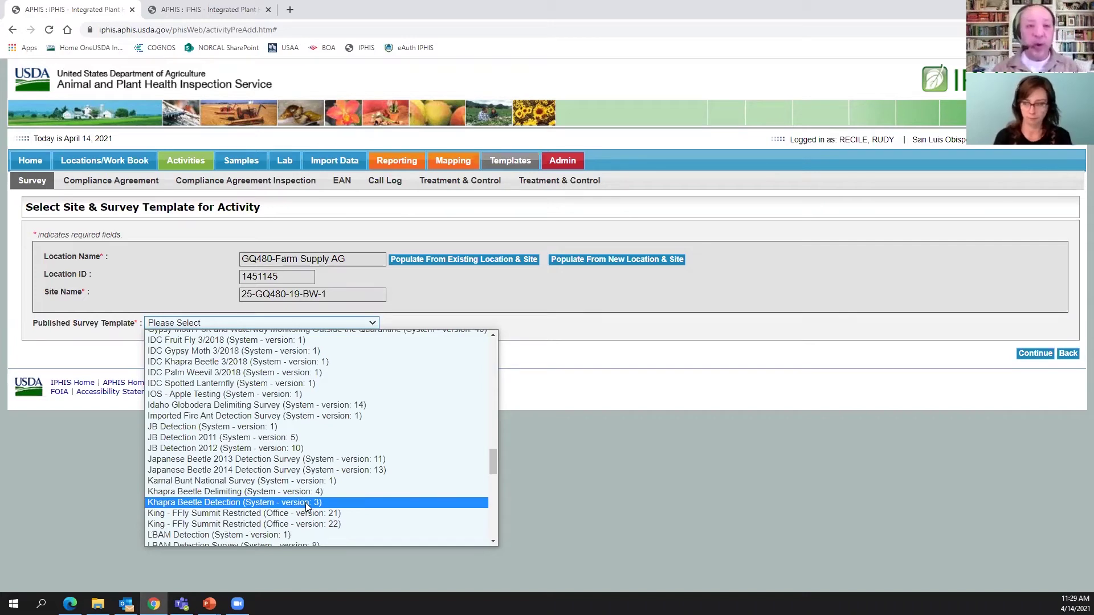
left_click_drag(494, 467, 485, 379)
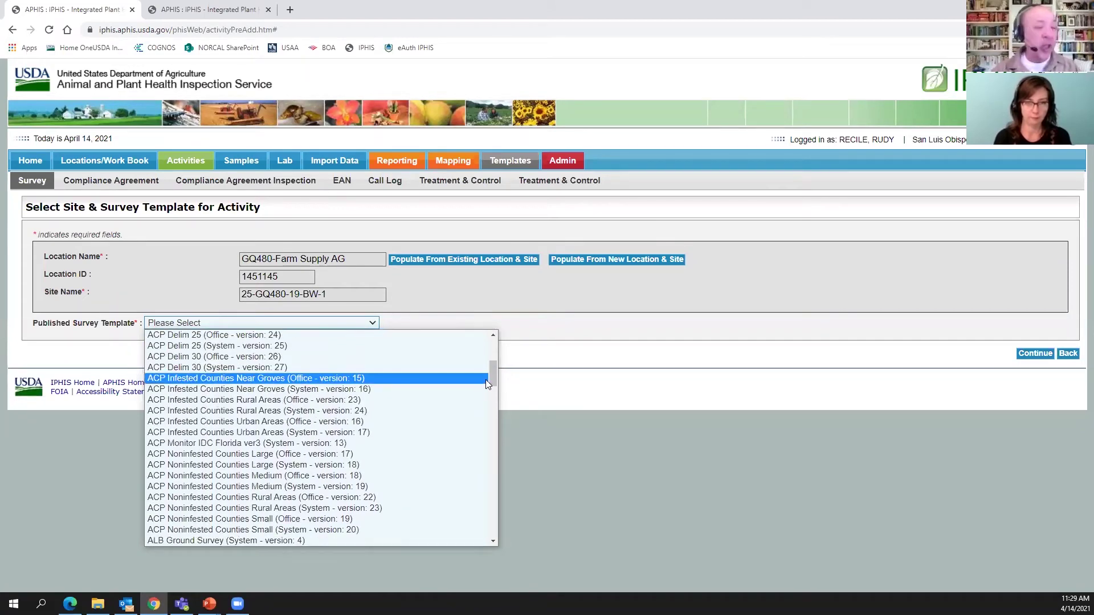
key("Down")
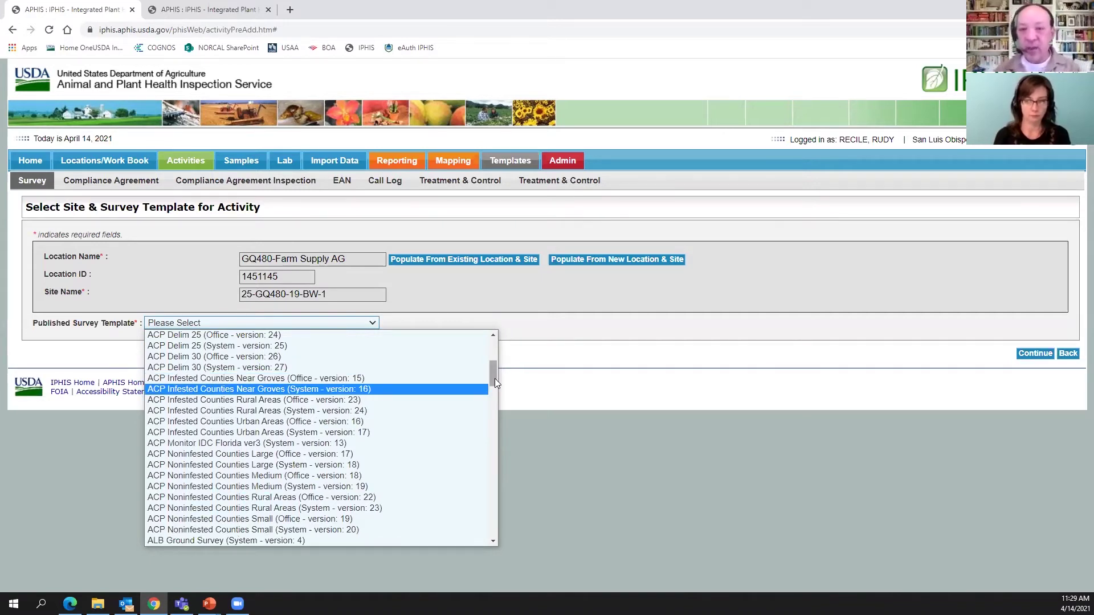
left_click(539, 371)
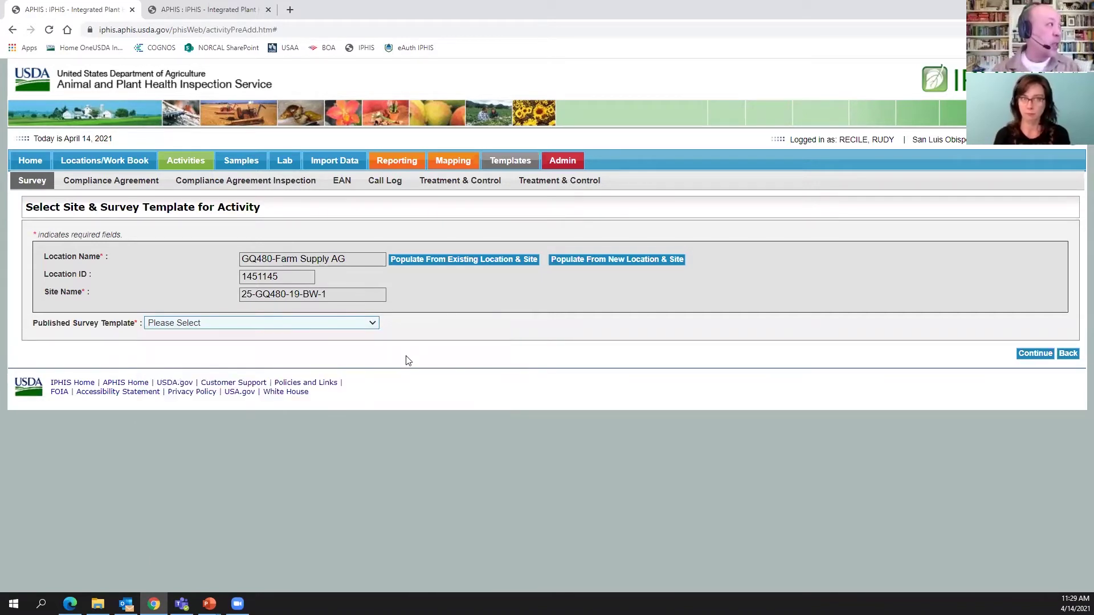
Step: Choose the published survey template "Khapra Beetle Detection (System - version: 3)" and continue to the activity
left_click(374, 323)
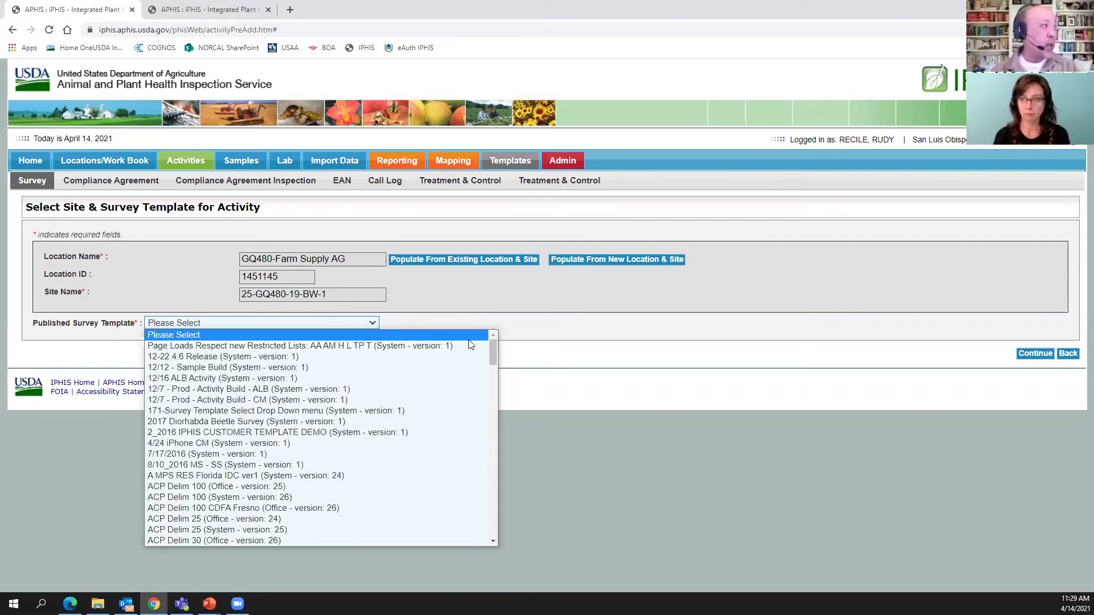
left_click_drag(490, 347, 494, 467)
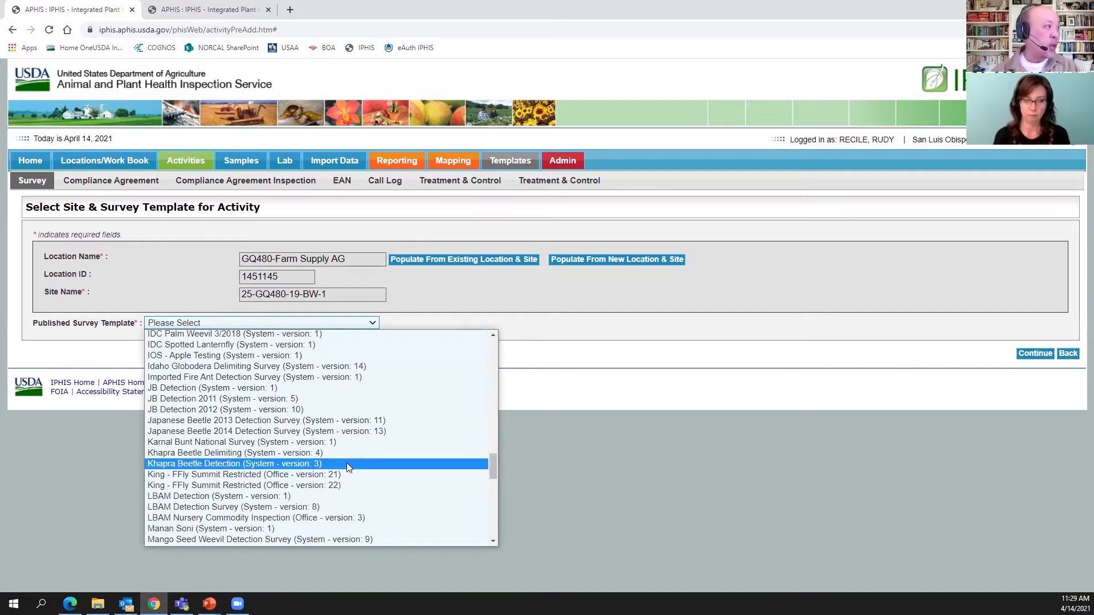
left_click(329, 466)
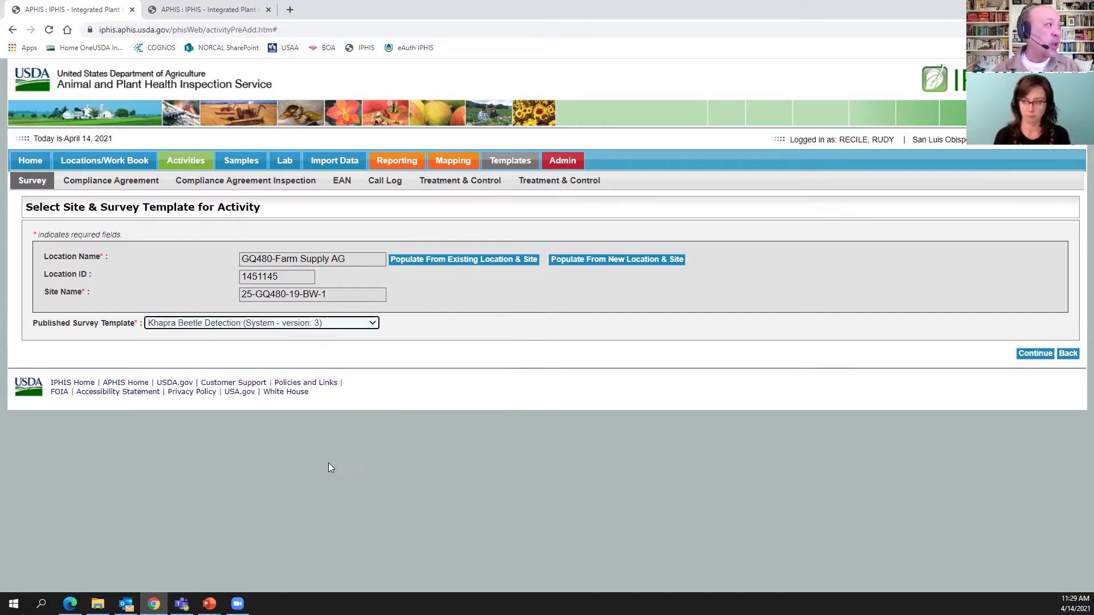
left_click(1040, 356)
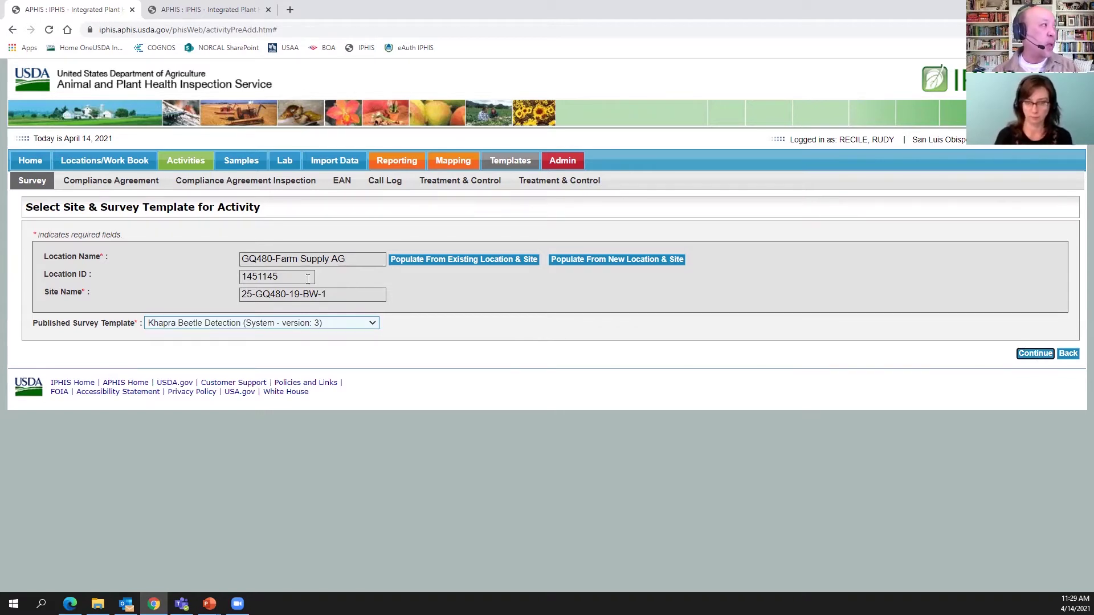
Step: Continue with site 25-GQ480-19-BW-1 to the Create Survey Activity form and enlarge the page for easier reading
left_click_drag(353, 295, 238, 304)
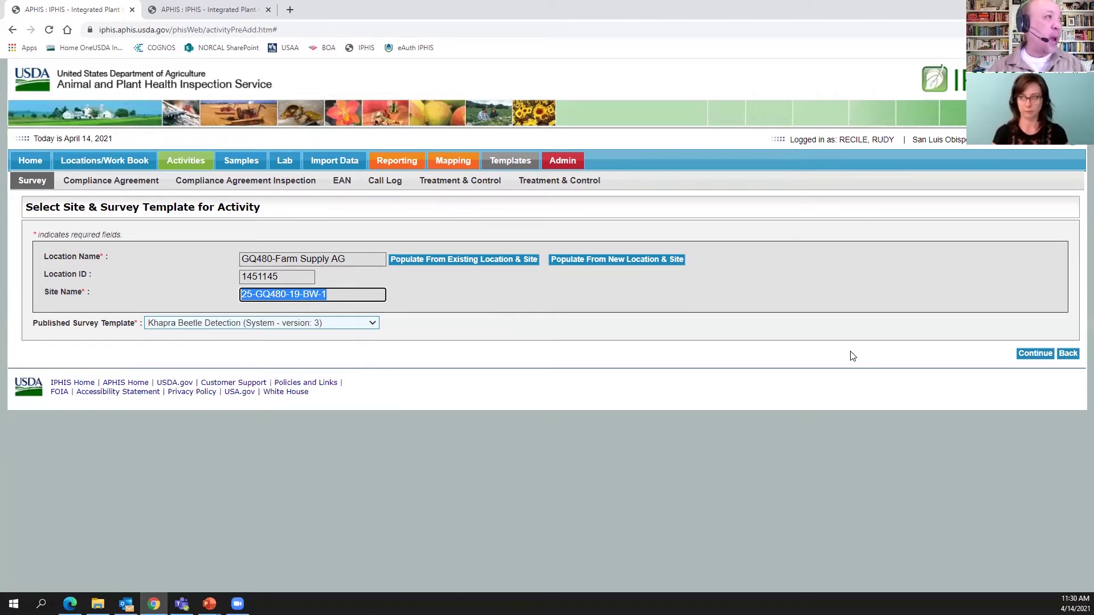
left_click(1035, 354)
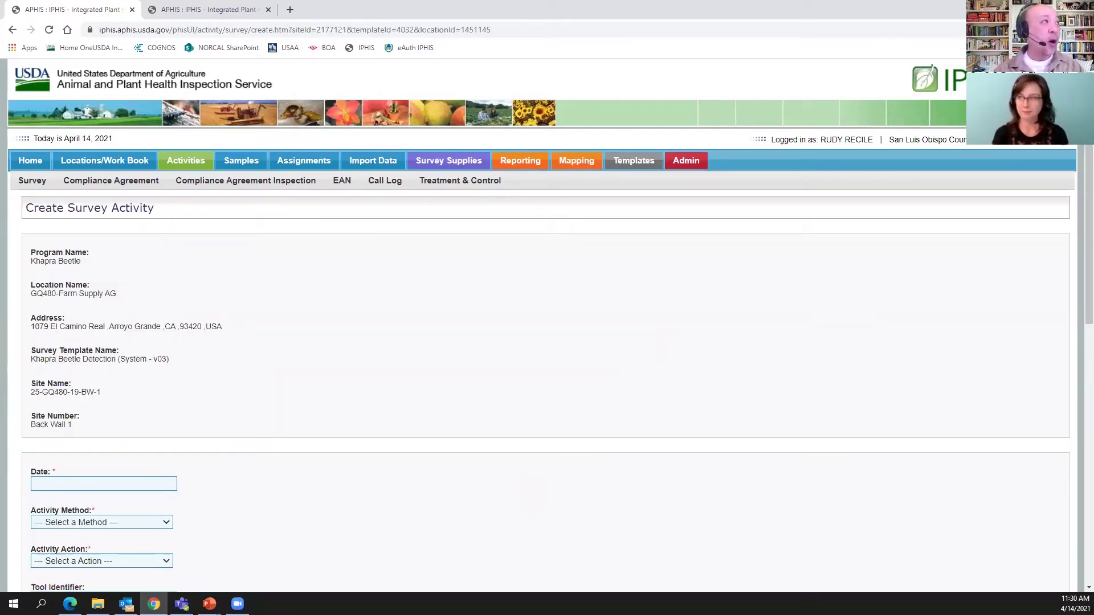
left_click(1083, 29)
left_click(1061, 122)
left_click(1062, 122)
left_click(328, 245)
scroll(328, 244, "down", 2)
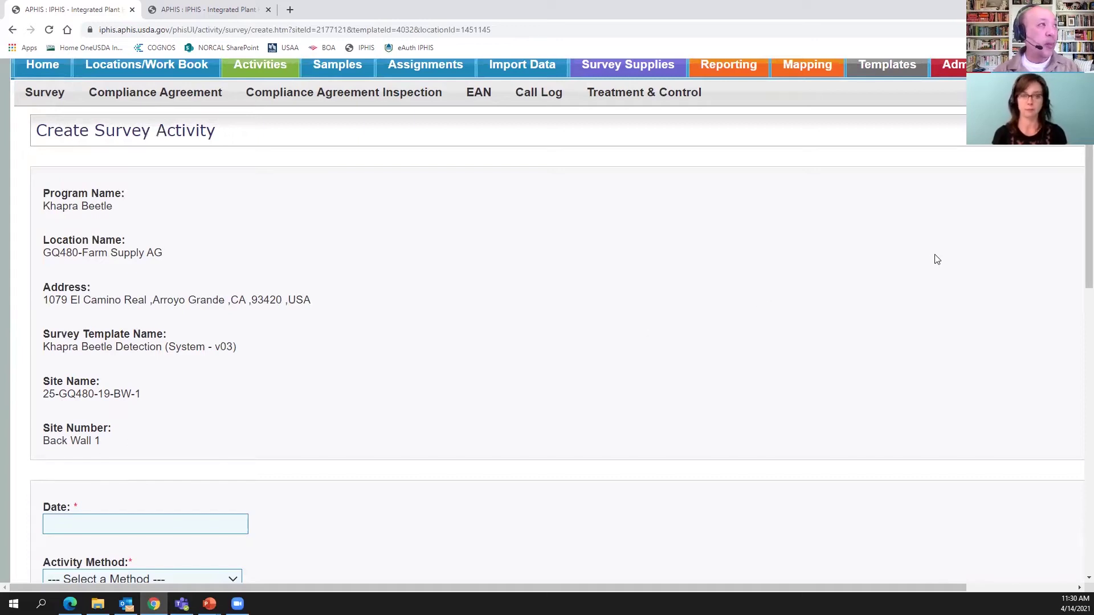
Step: Browse the date calendar back to January 2021, return to April and set the activity date to 04/14/2021
scroll(243, 149, "down", 7)
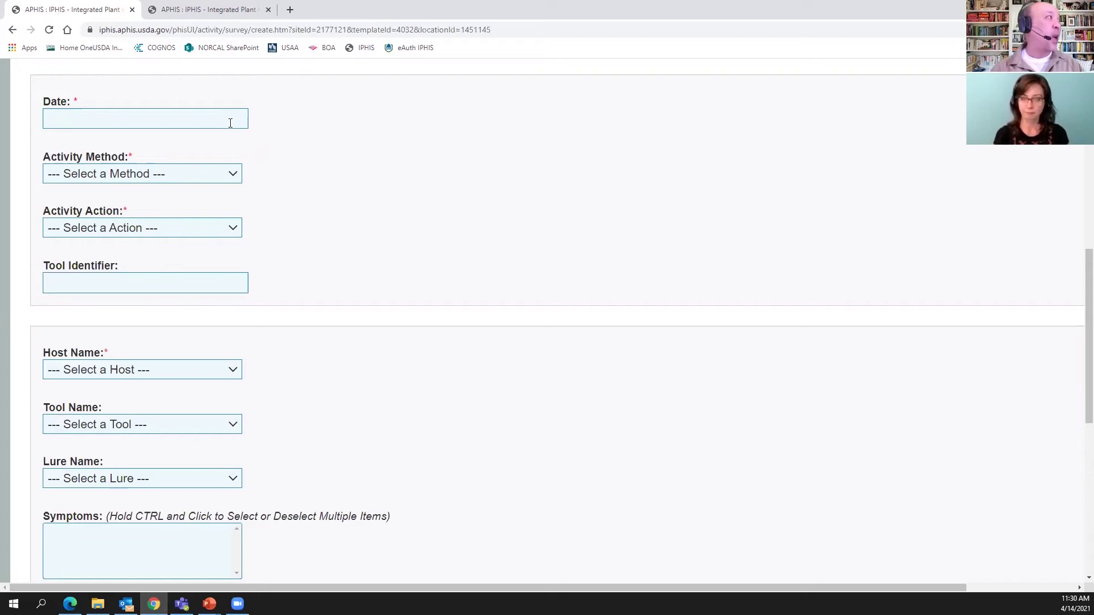
left_click(230, 123)
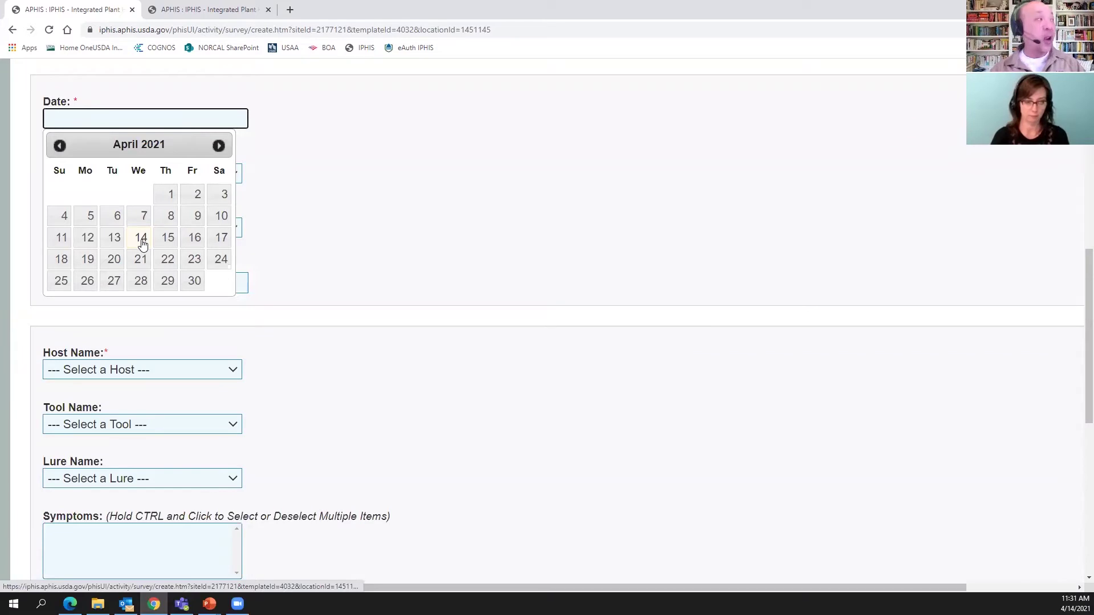
left_click(59, 146)
left_click(59, 147)
left_click(59, 146)
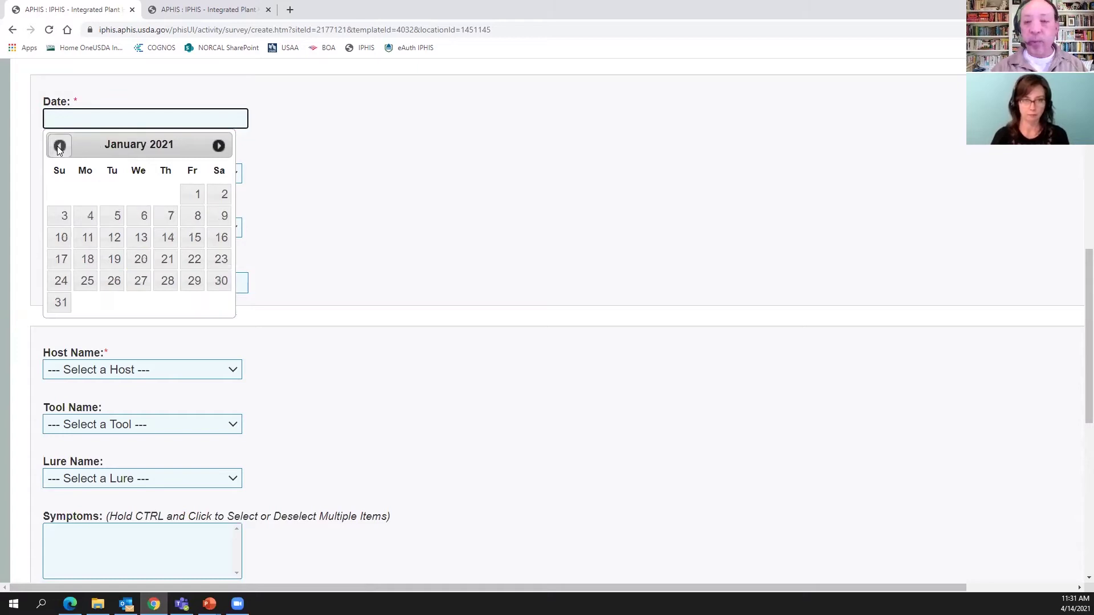
left_click(219, 146)
left_click(218, 145)
left_click(218, 146)
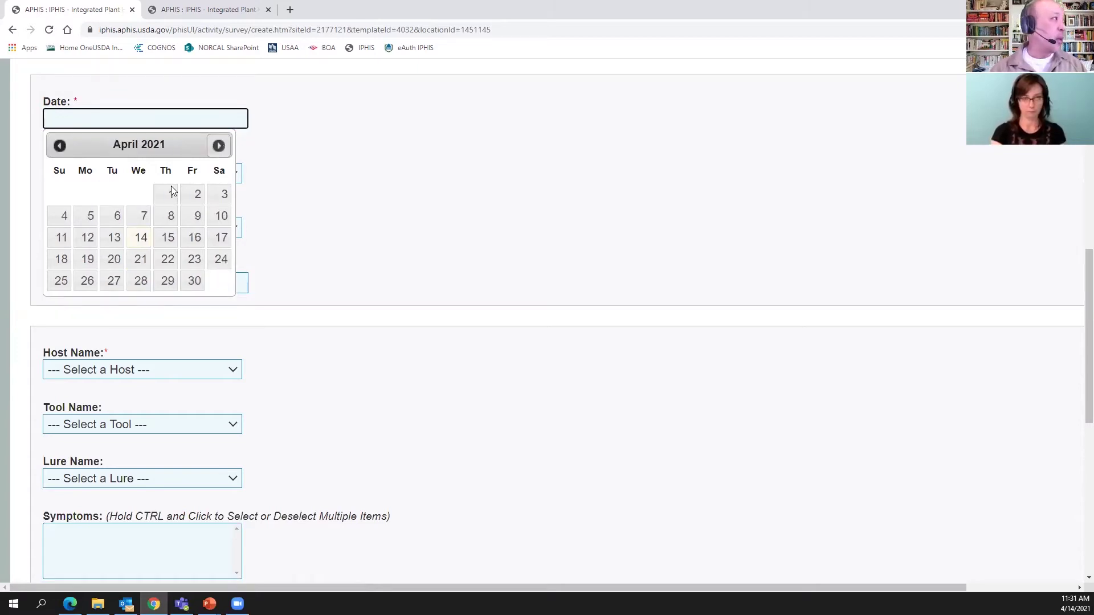
left_click(142, 238)
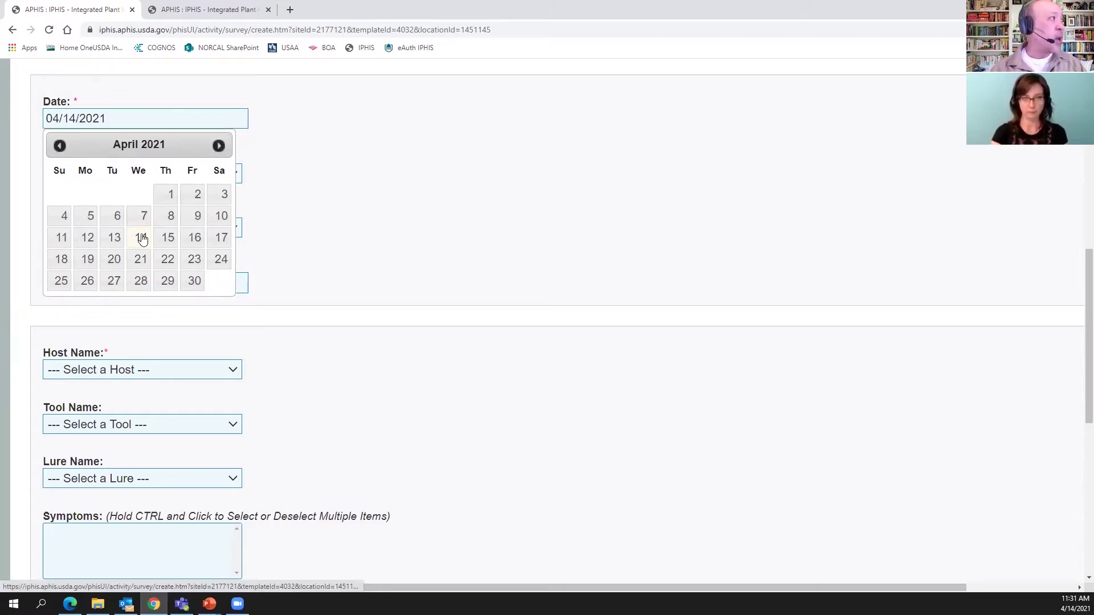
Step: Try editing the activity date manually with the year 2020 and month 6, and restore it to 04/14/2021
left_click(114, 118)
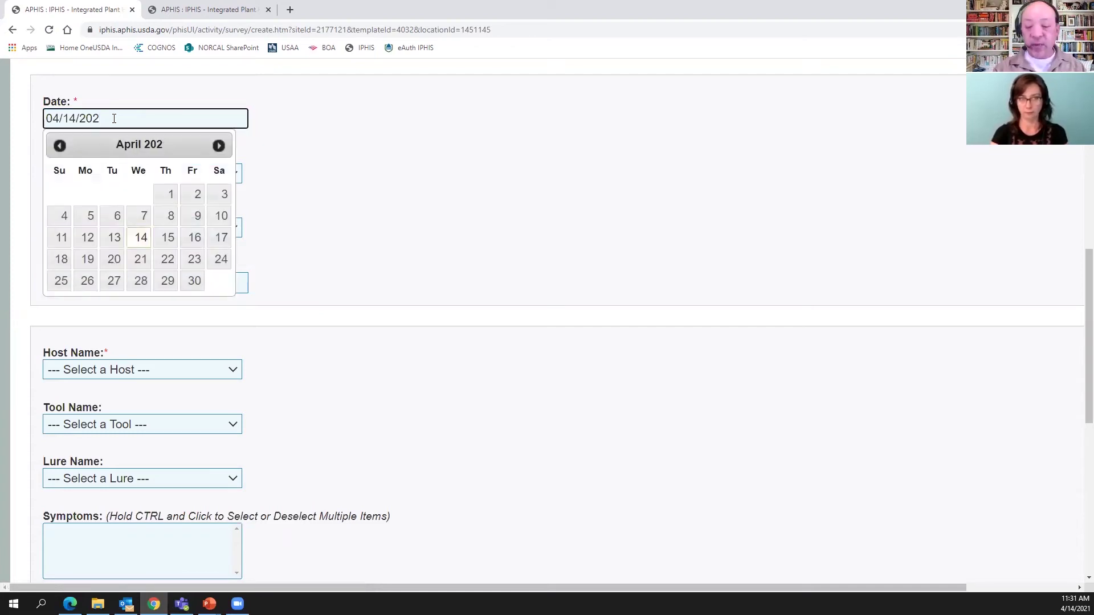
type("0")
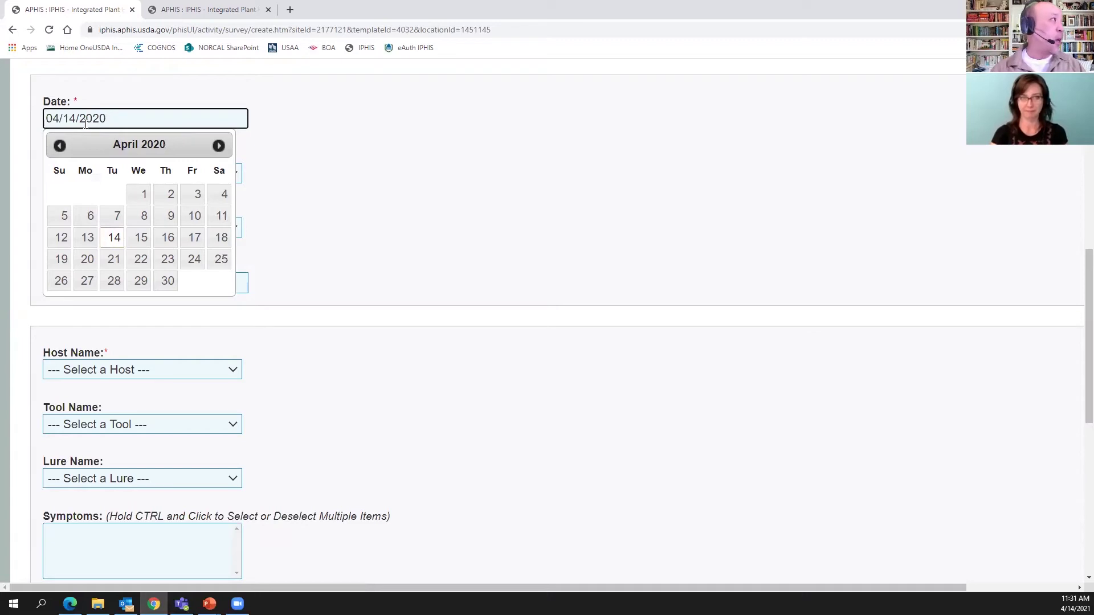
left_click(60, 120)
key("BackSpace")
type("6")
key("BackSpace")
type("4")
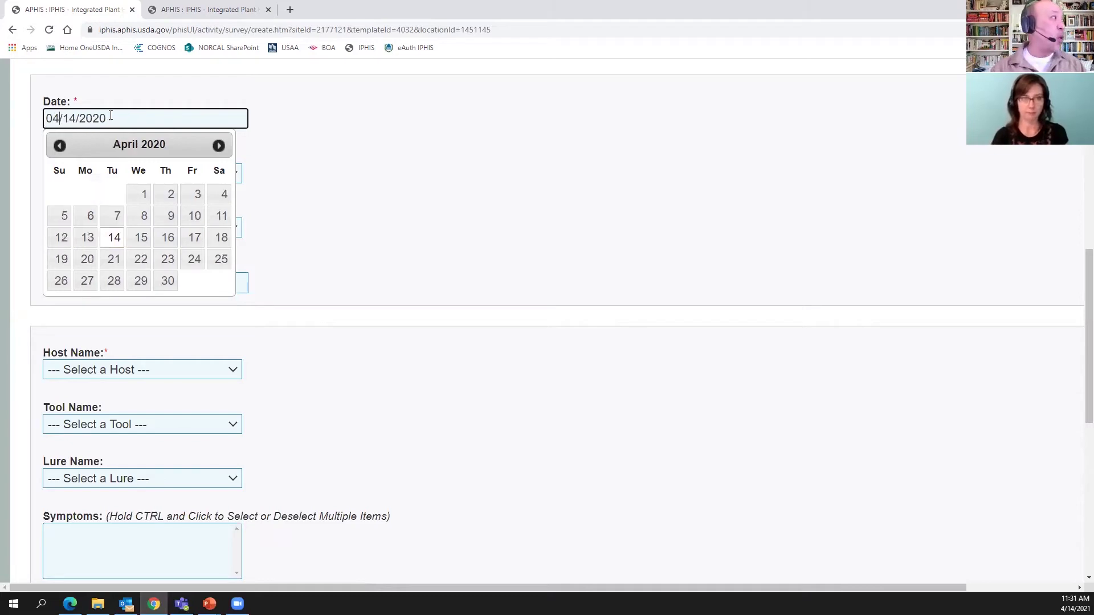
key("BackSpace")
type("1")
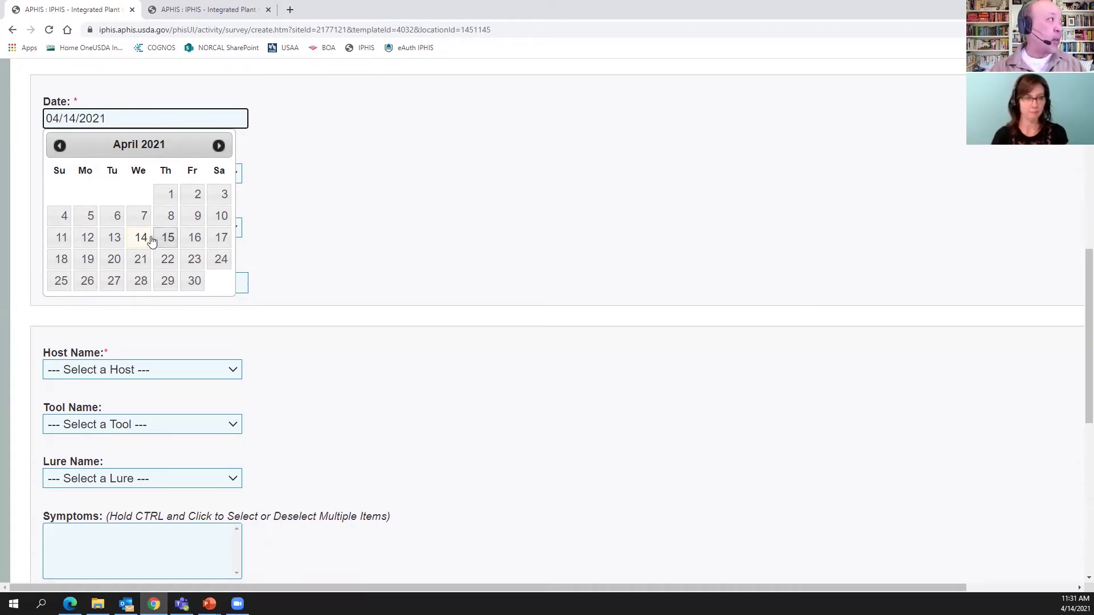
left_click(301, 189)
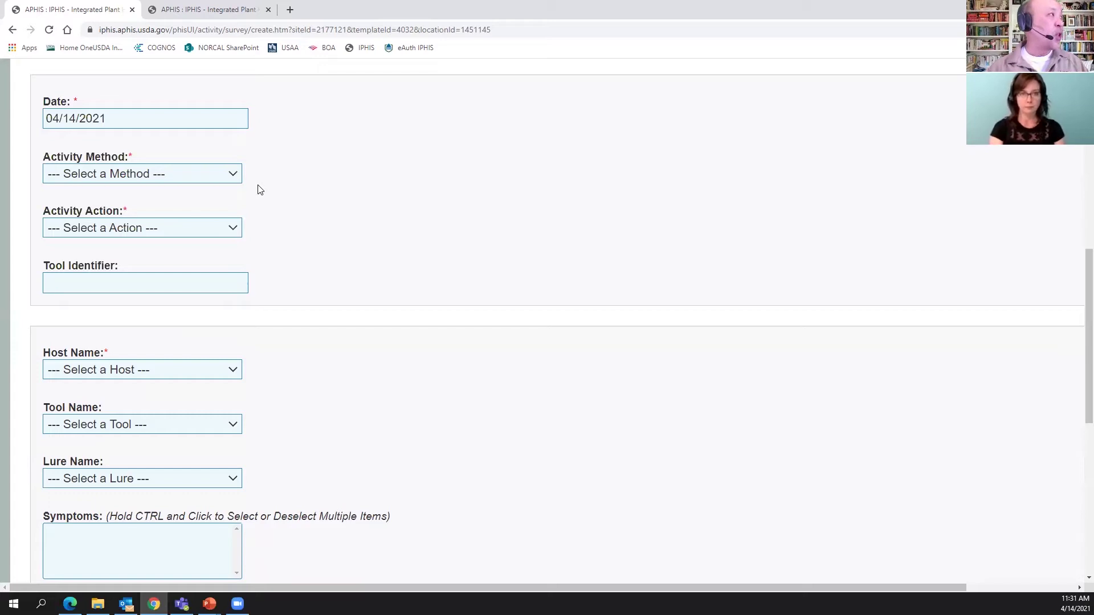
Step: Try the activity methods VISUAL and SAMPLING to compare the activity actions offered for each
left_click(233, 177)
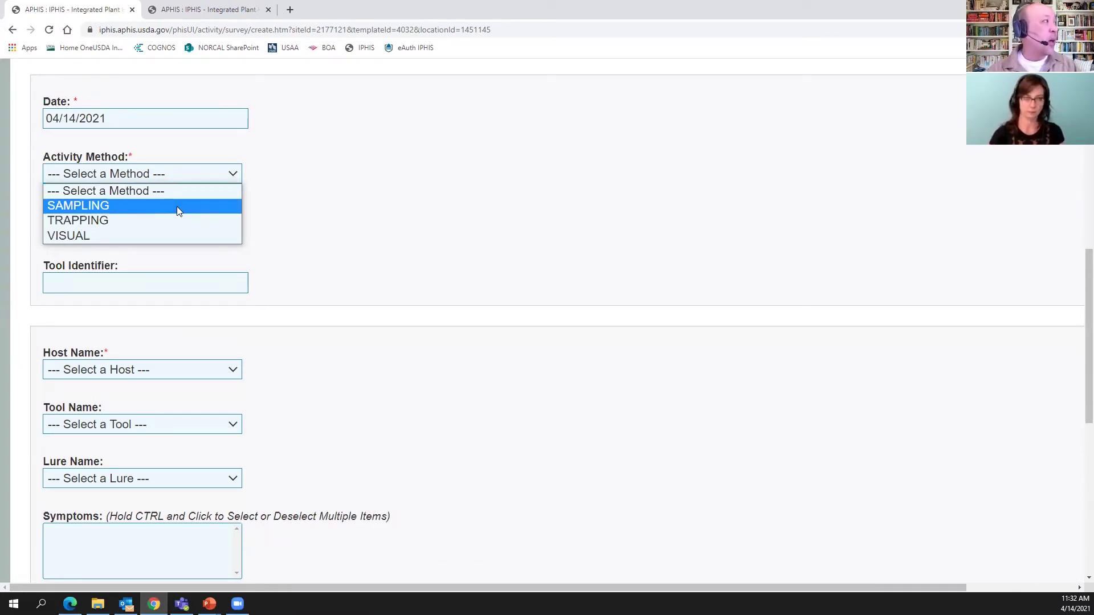
left_click(166, 235)
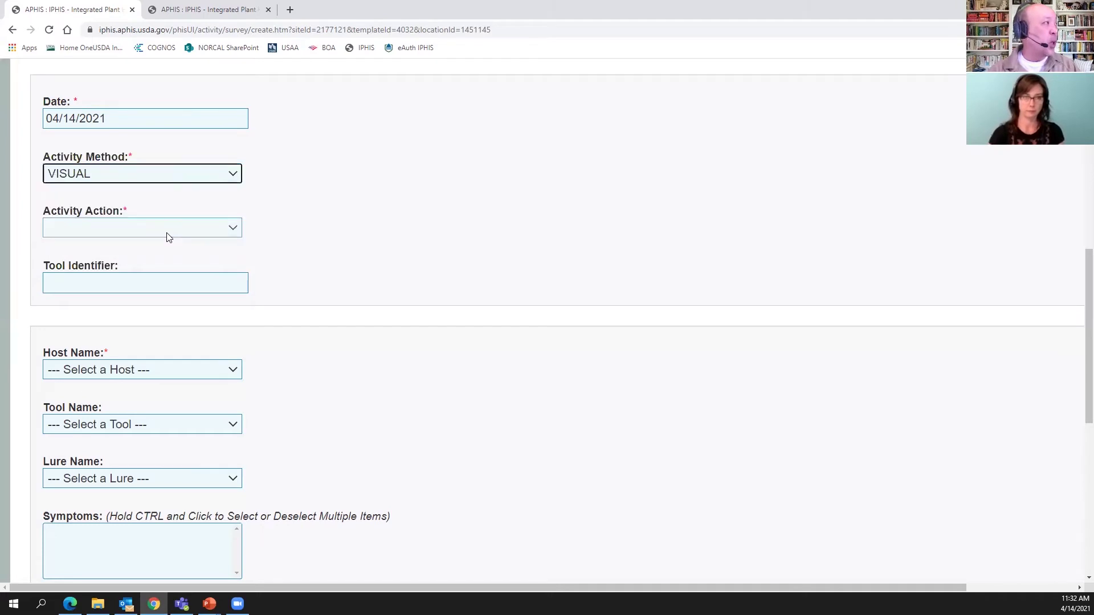
left_click(234, 230)
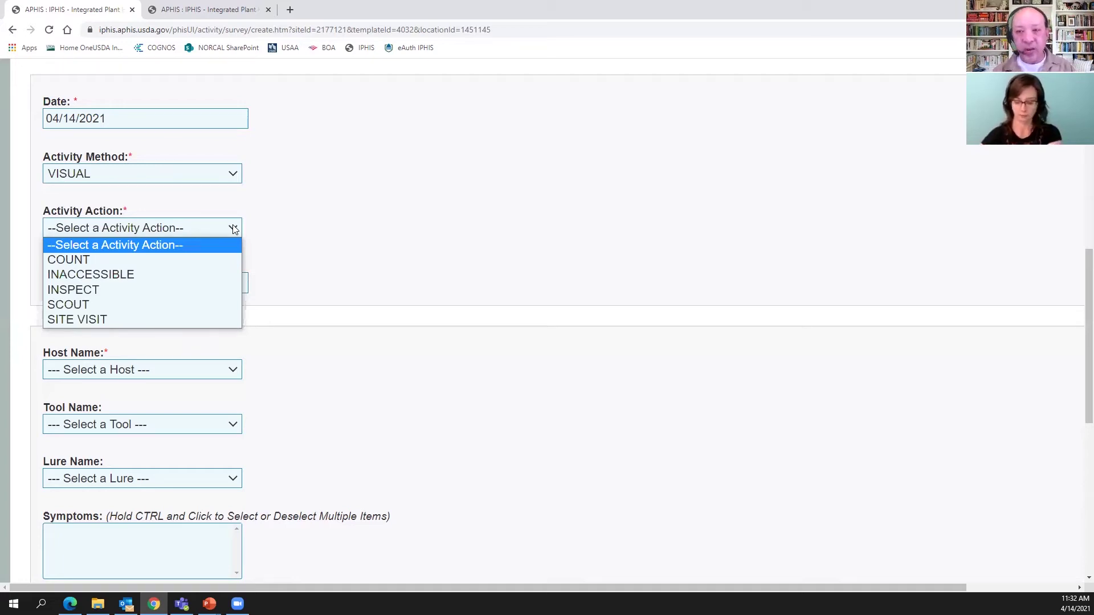
left_click(236, 173)
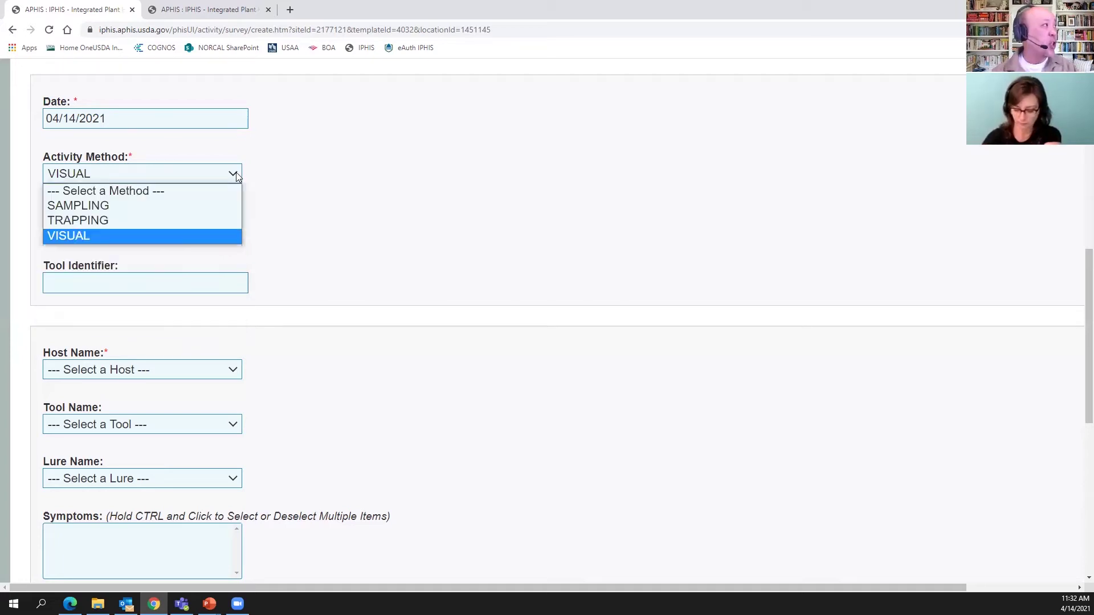
left_click(209, 212)
left_click(232, 229)
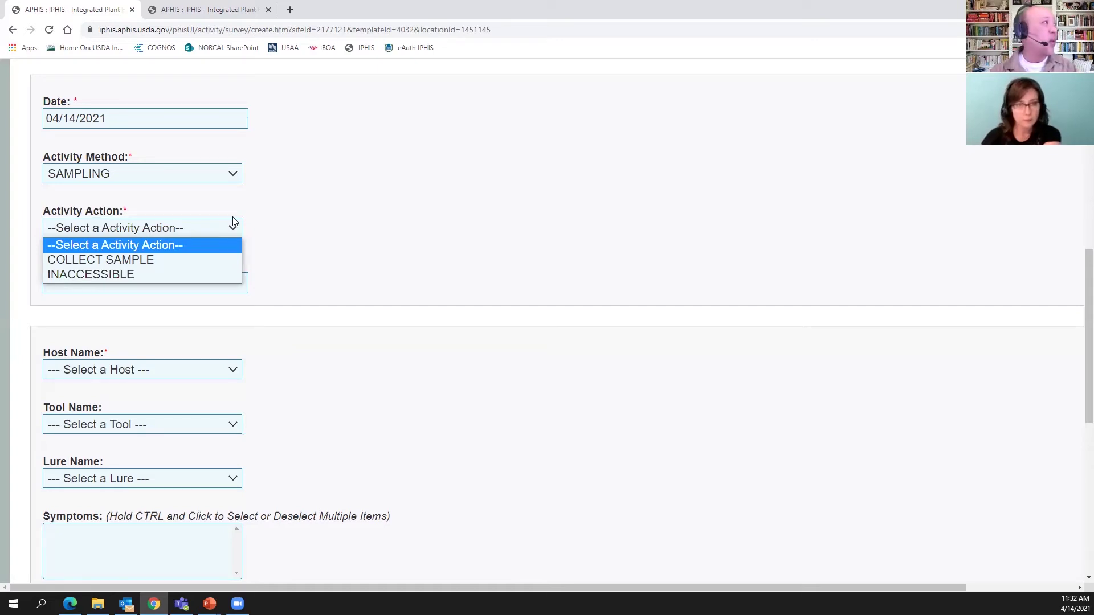
left_click(232, 174)
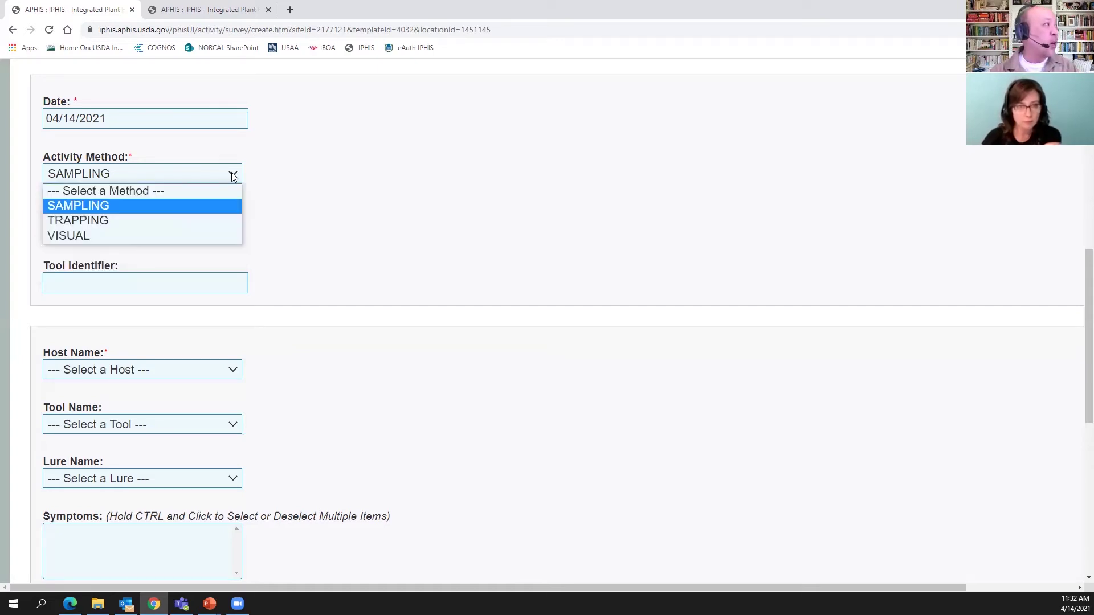
left_click(189, 233)
left_click(219, 228)
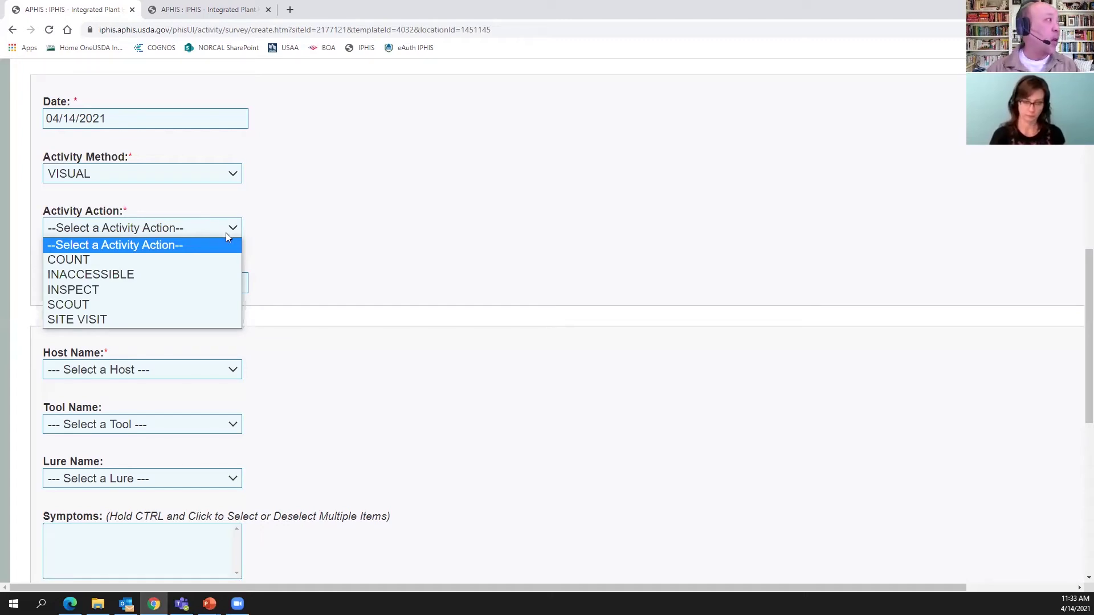
left_click(309, 196)
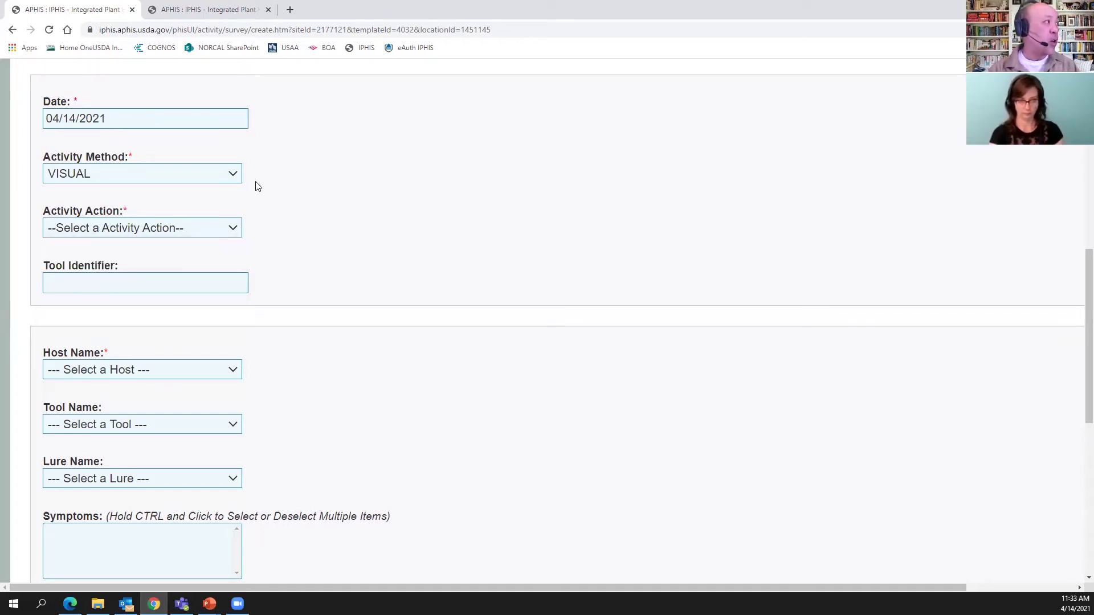
Step: Set the activity method to TRAPPING and the activity action to INSTALL
left_click(232, 176)
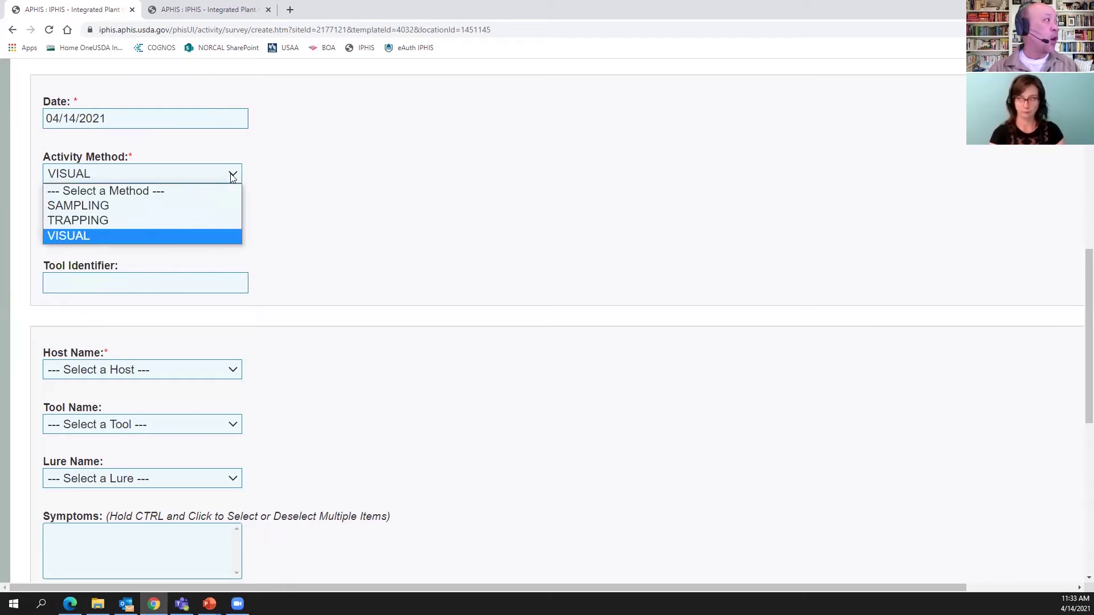
left_click(205, 217)
left_click(234, 229)
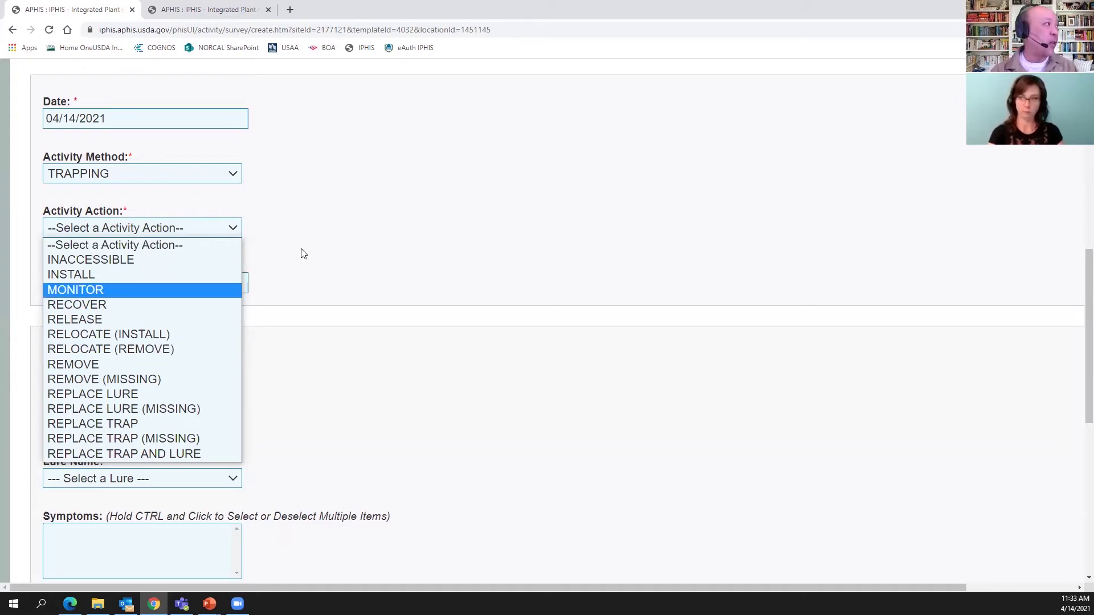
left_click(215, 274)
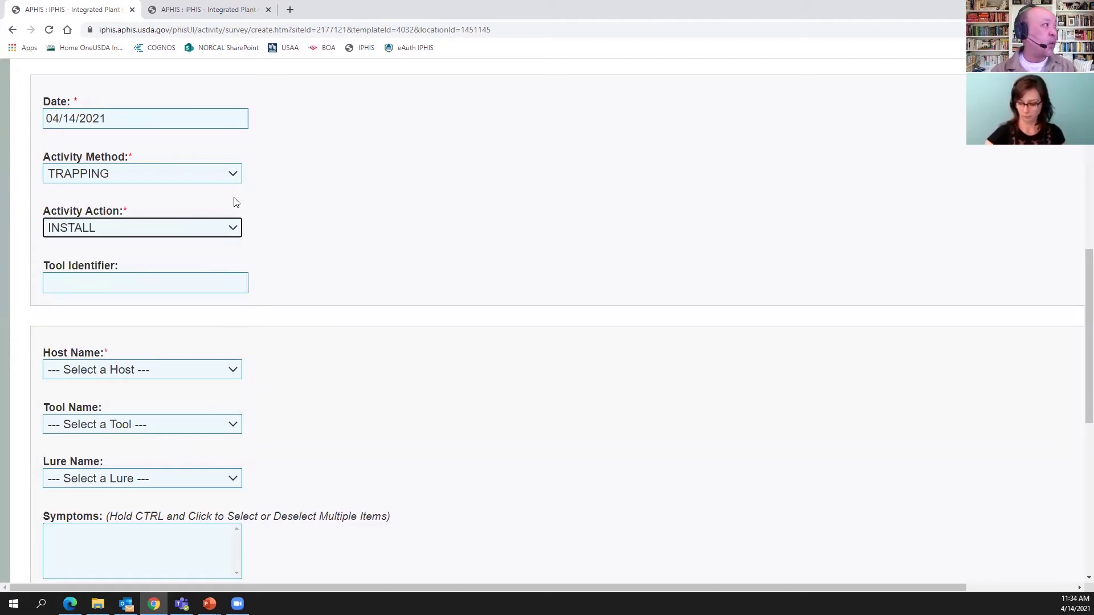
Step: Return from the data entry slides to the survey form, enter GQ480-19-EGVM-1 as the tool identifier and highlight it
left_click(175, 285)
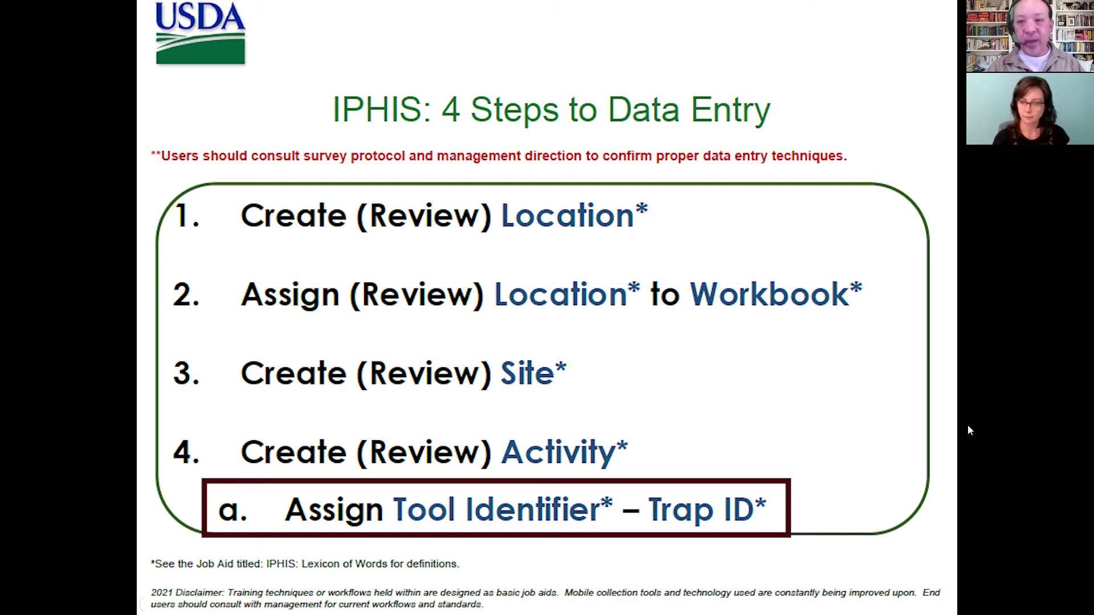
key("Right")
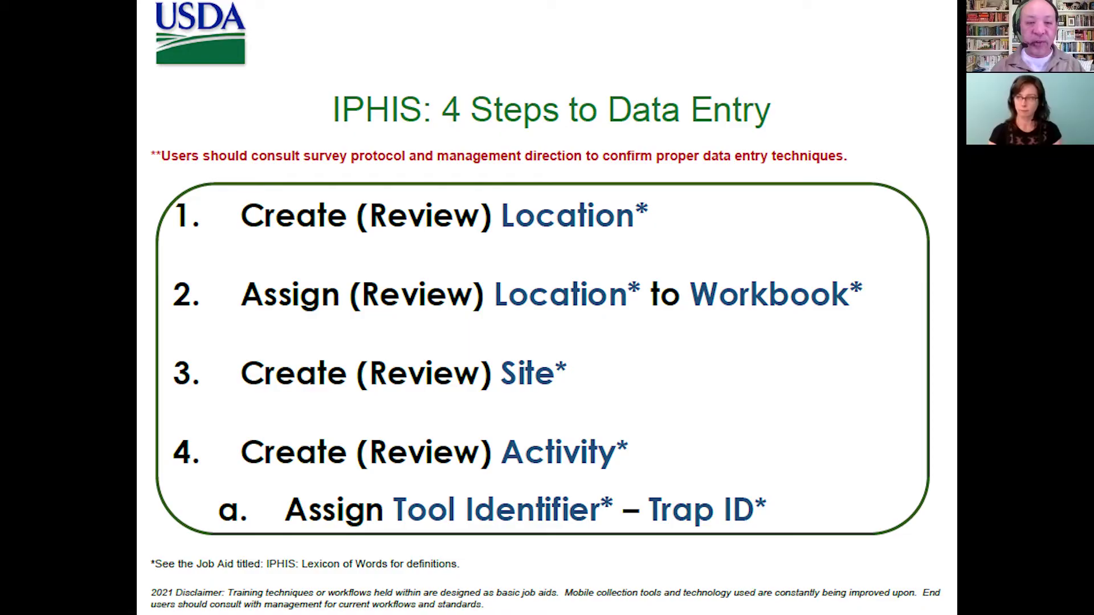
key("alt+Tab")
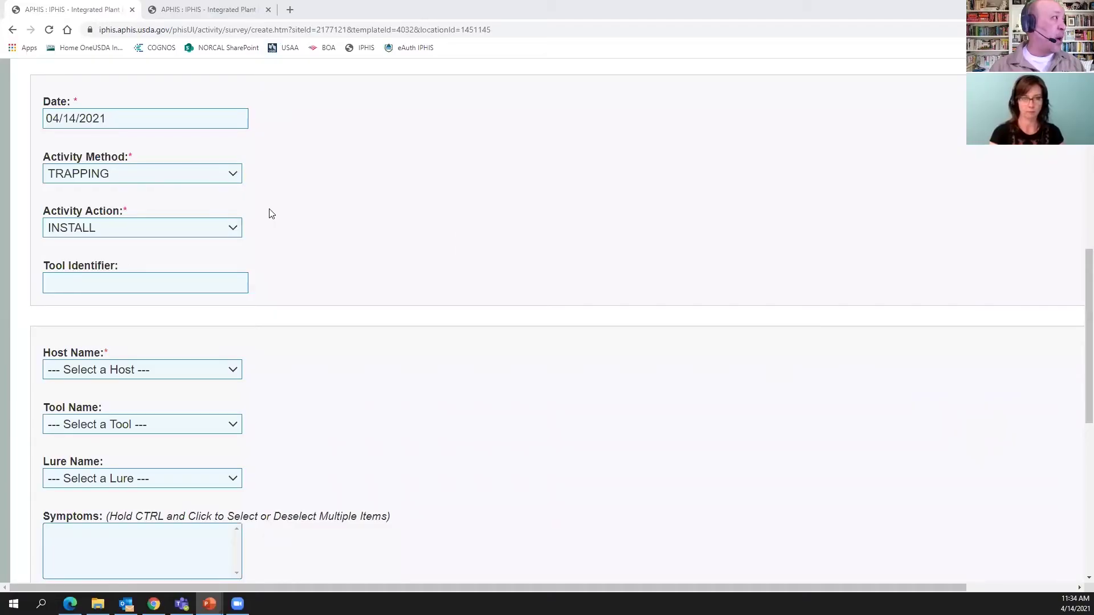
left_click(118, 279)
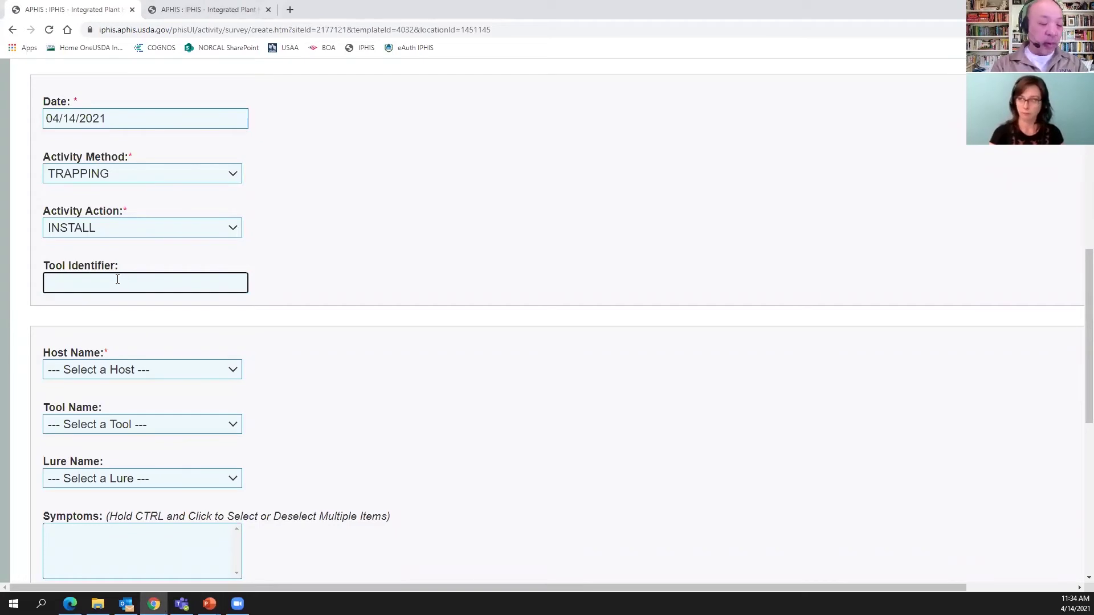
type("GQ480-19-EGVM-1")
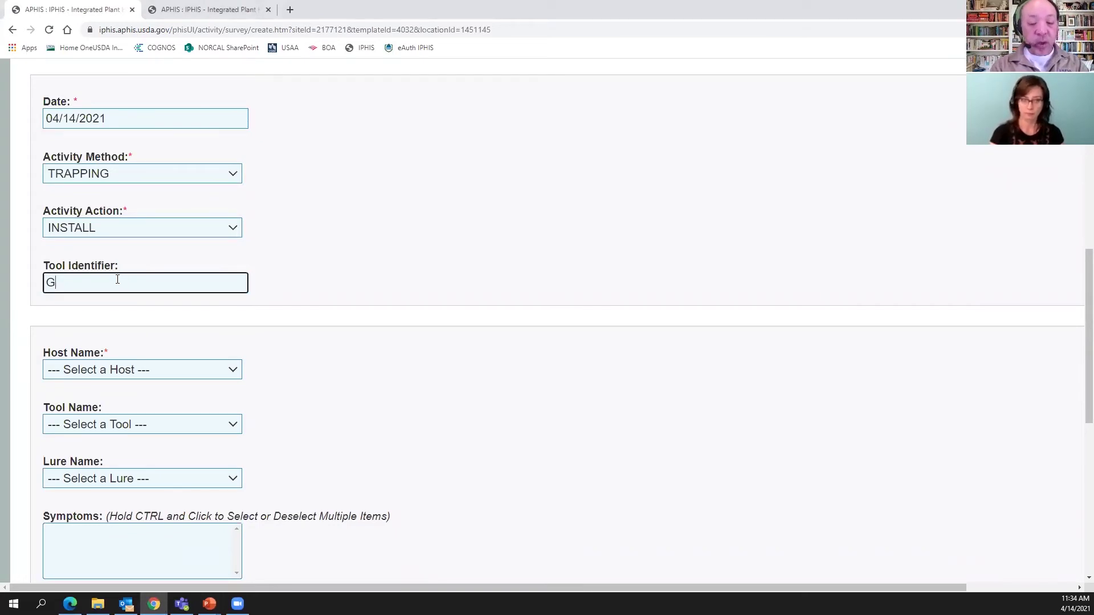
scroll(540, 411, "up", 2)
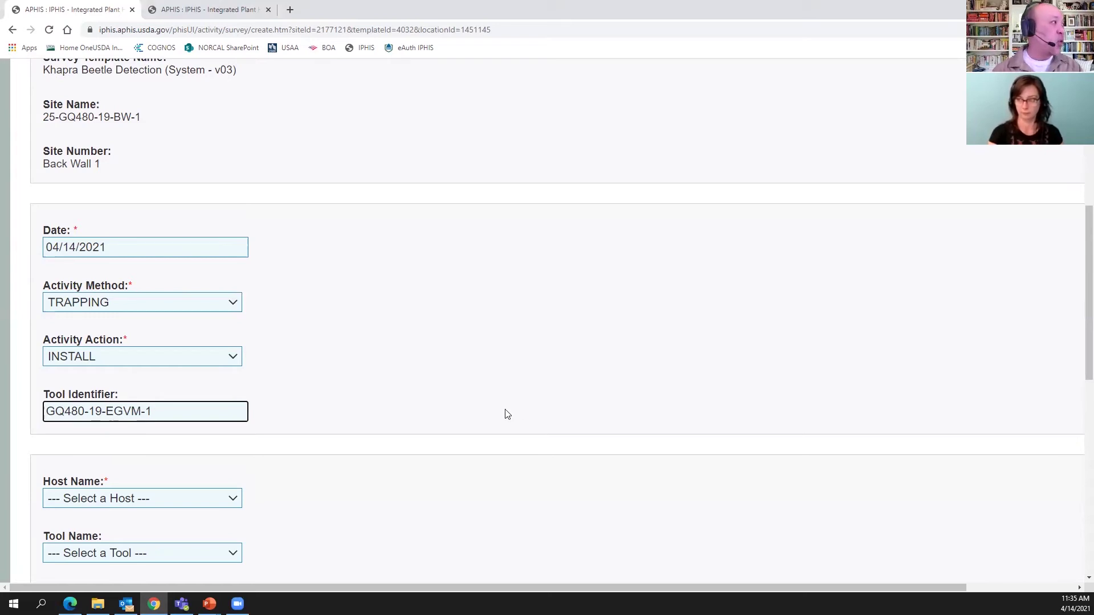
left_click_drag(163, 411, 31, 427)
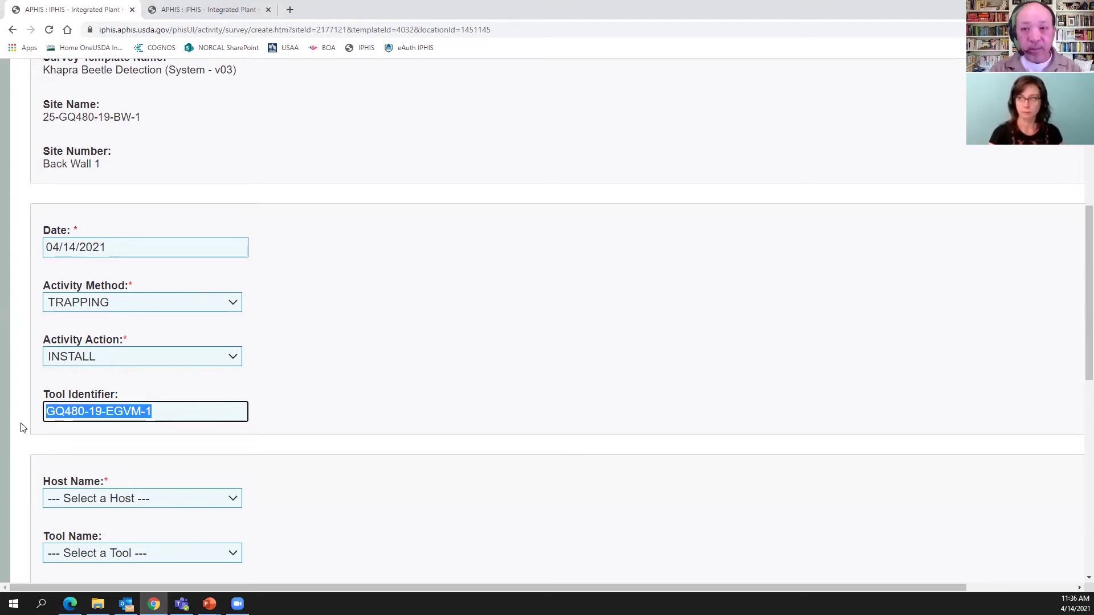
Step: Choose Not Applicable as the host name for the survey activity
left_click_drag(1085, 258, 1077, 305)
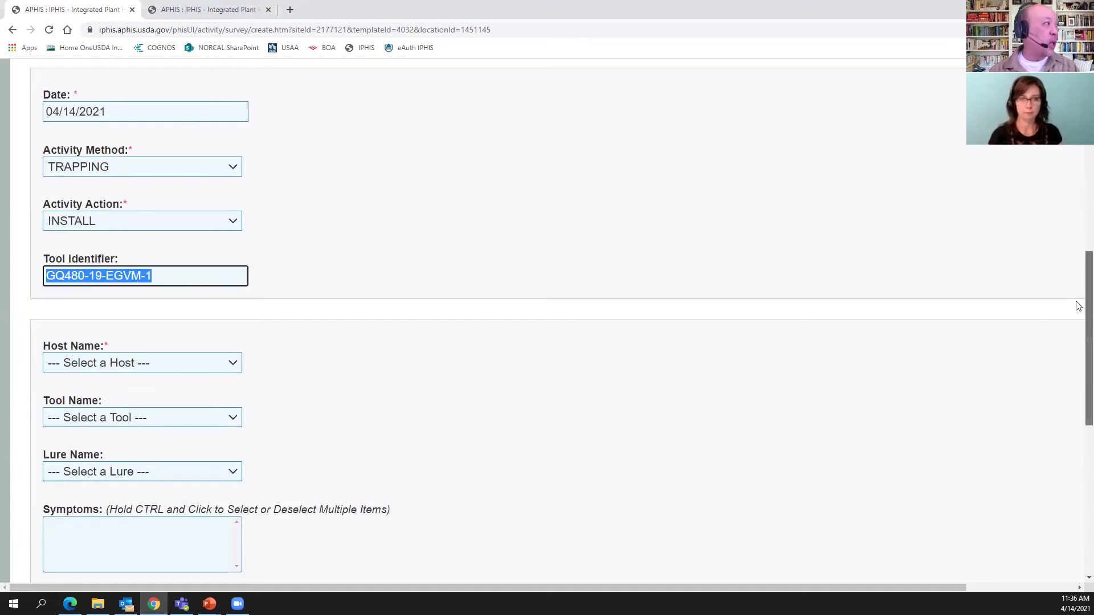
scroll(1002, 316, "down", 3)
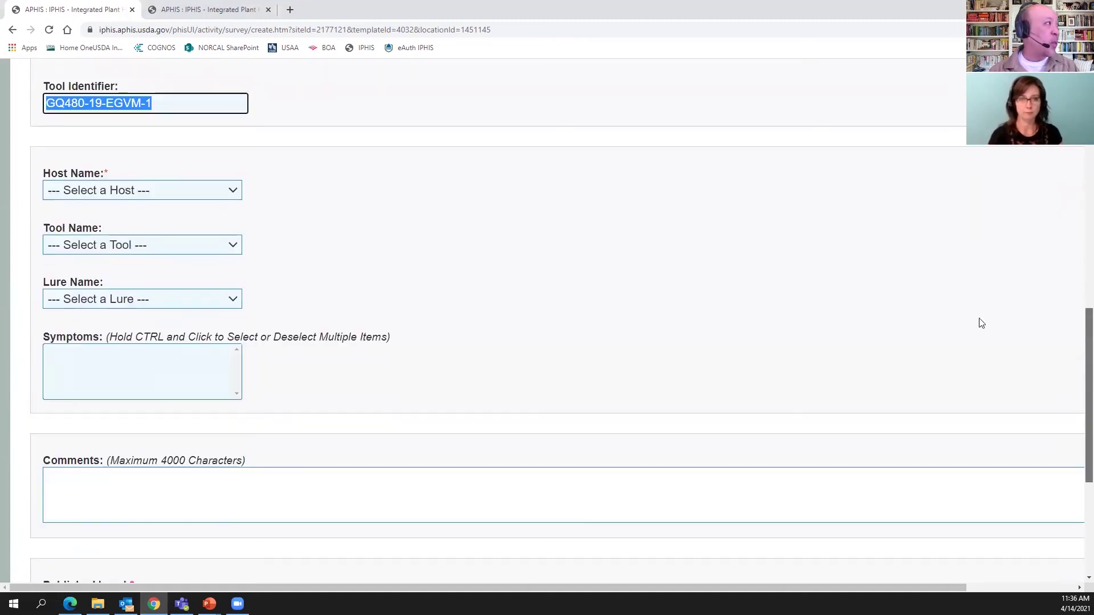
left_click(239, 194)
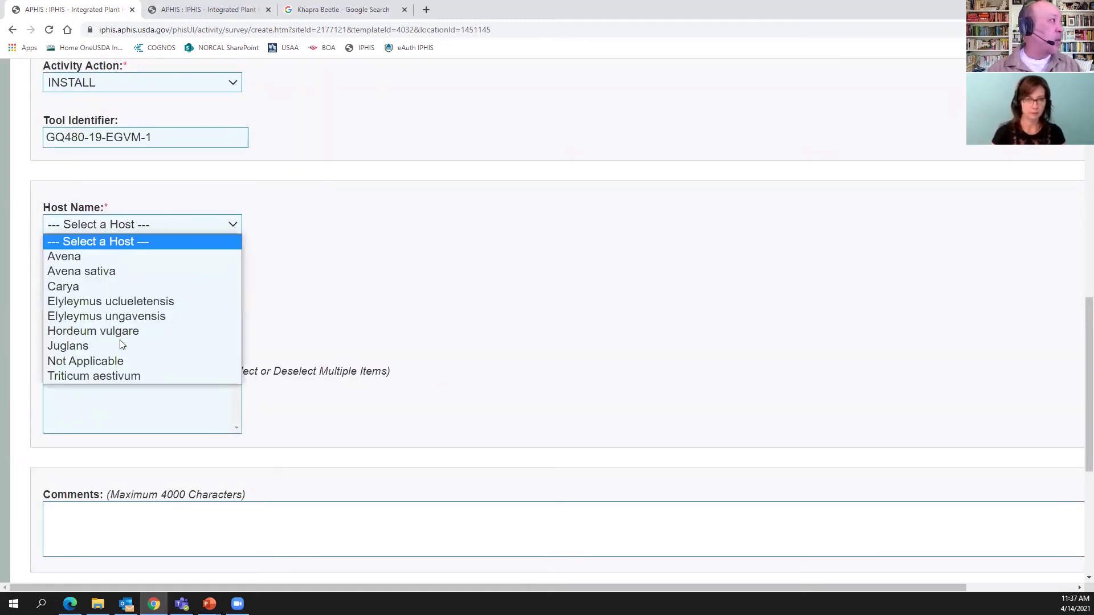
left_click(115, 361)
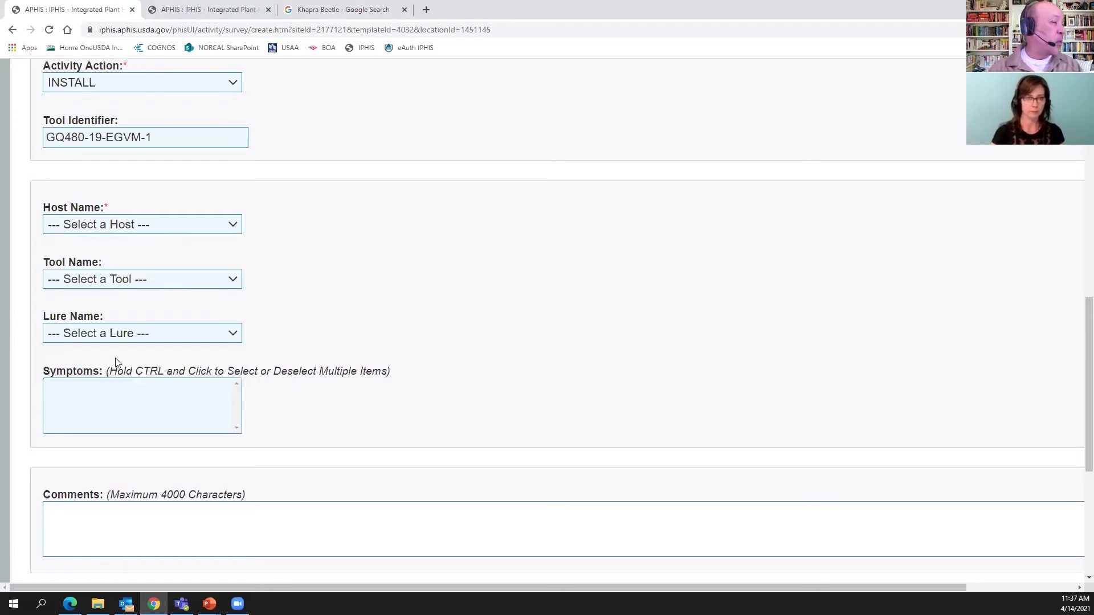
Step: Choose Khapra Beetle Wall Mount Trap Kit as the tool name and Wheat Germ + Pheromone as the lure
left_click(232, 282)
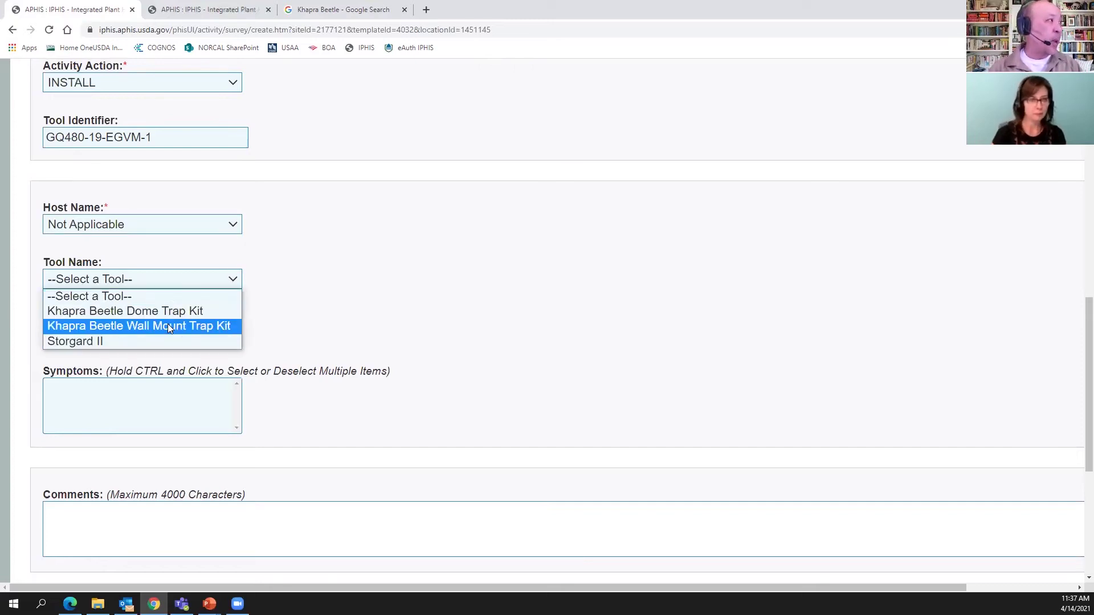
left_click(167, 325)
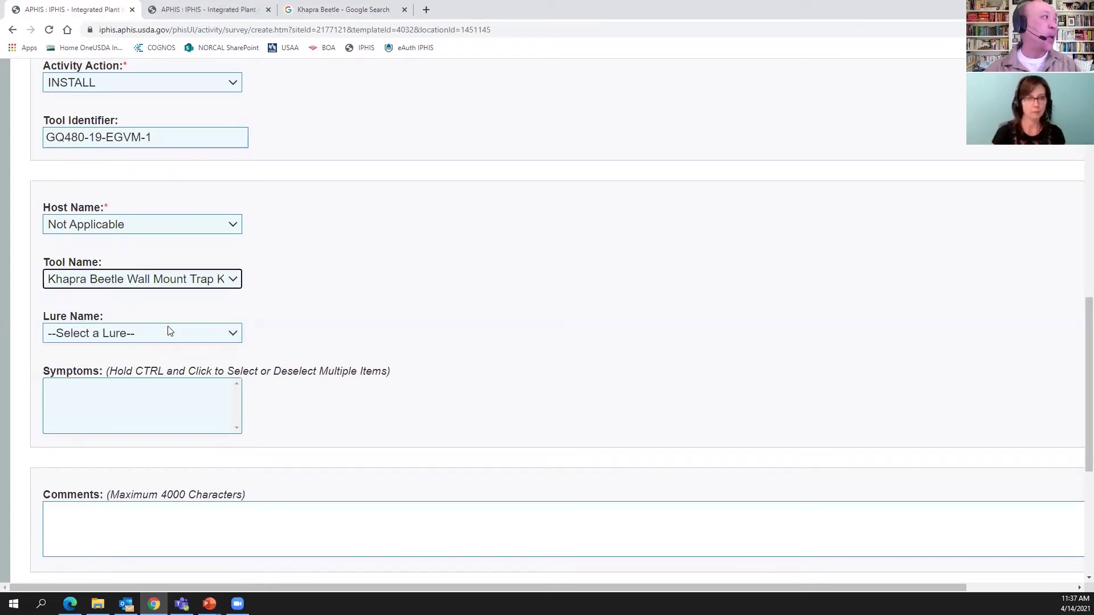
left_click(203, 336)
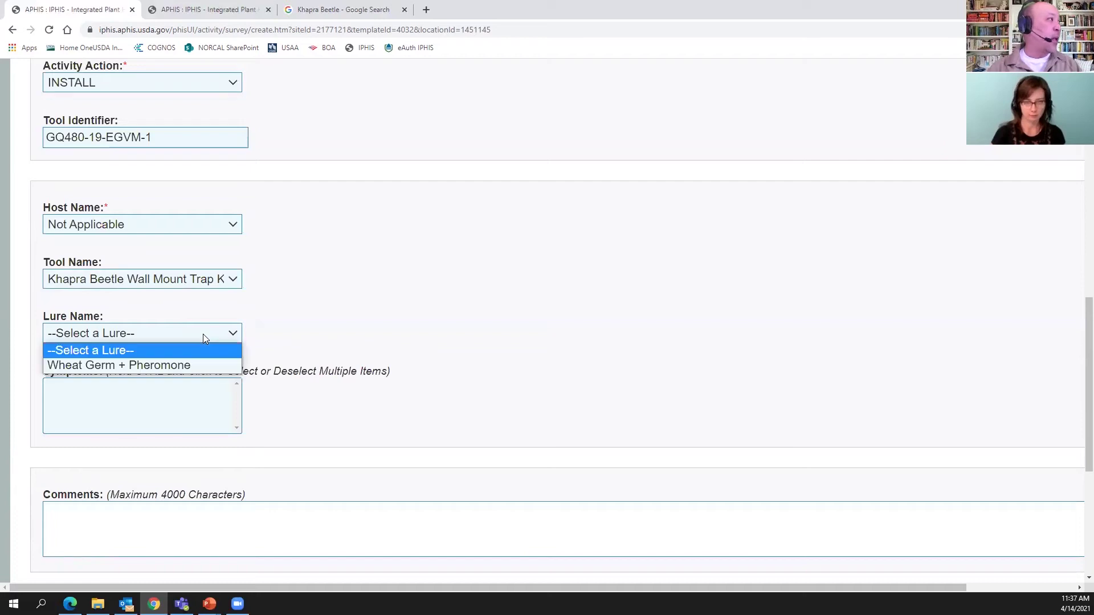
left_click(195, 365)
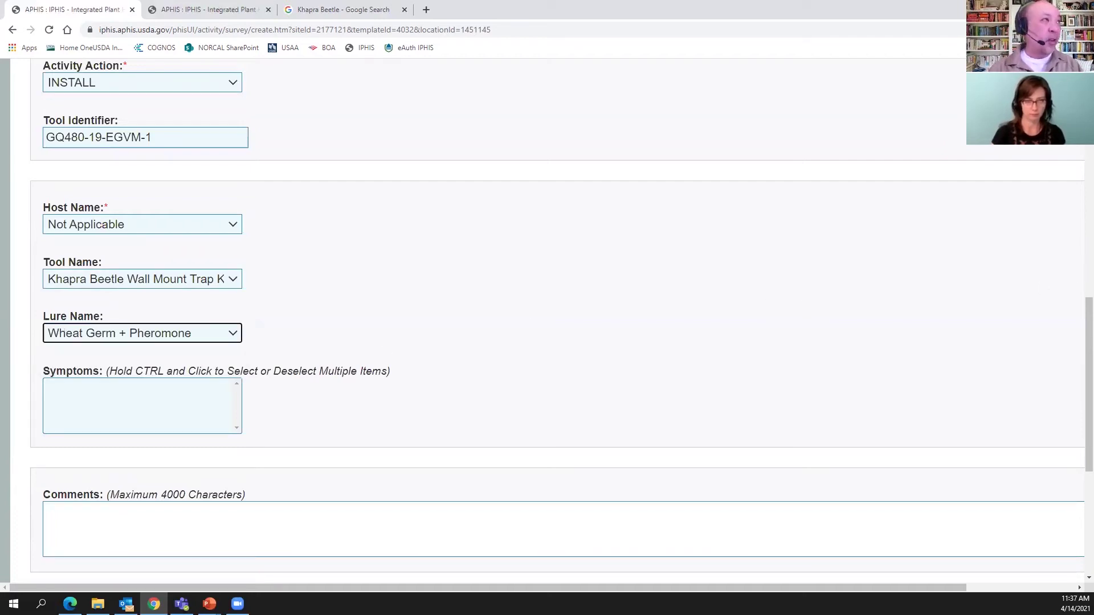
Step: Enter the comment "Initial Trap placement" for the survey activity
left_click_drag(1078, 320, 1078, 398)
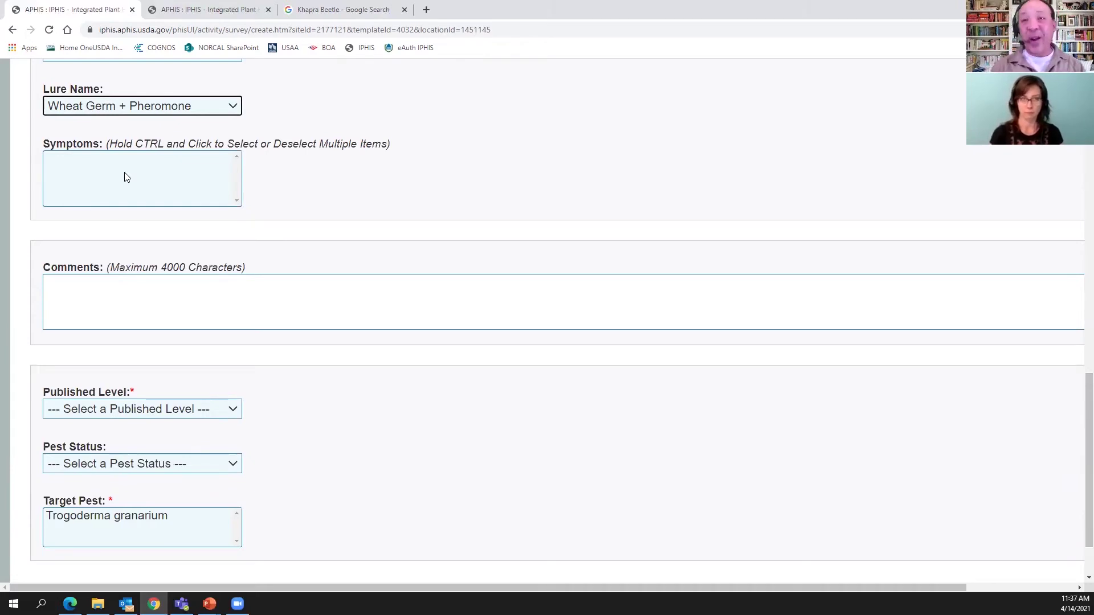
left_click(239, 306)
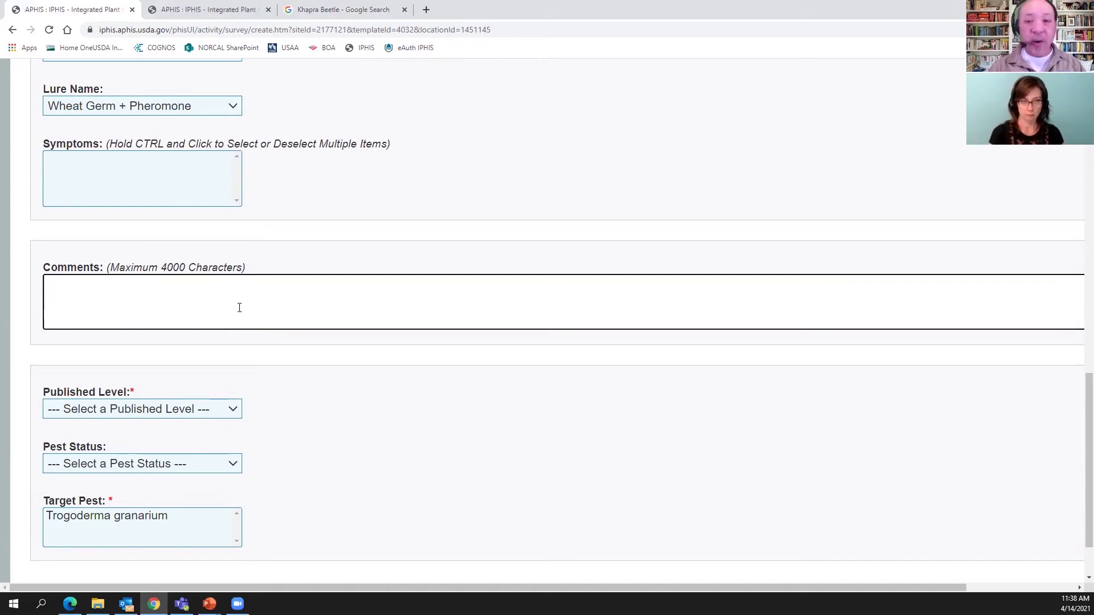
type("Inital")
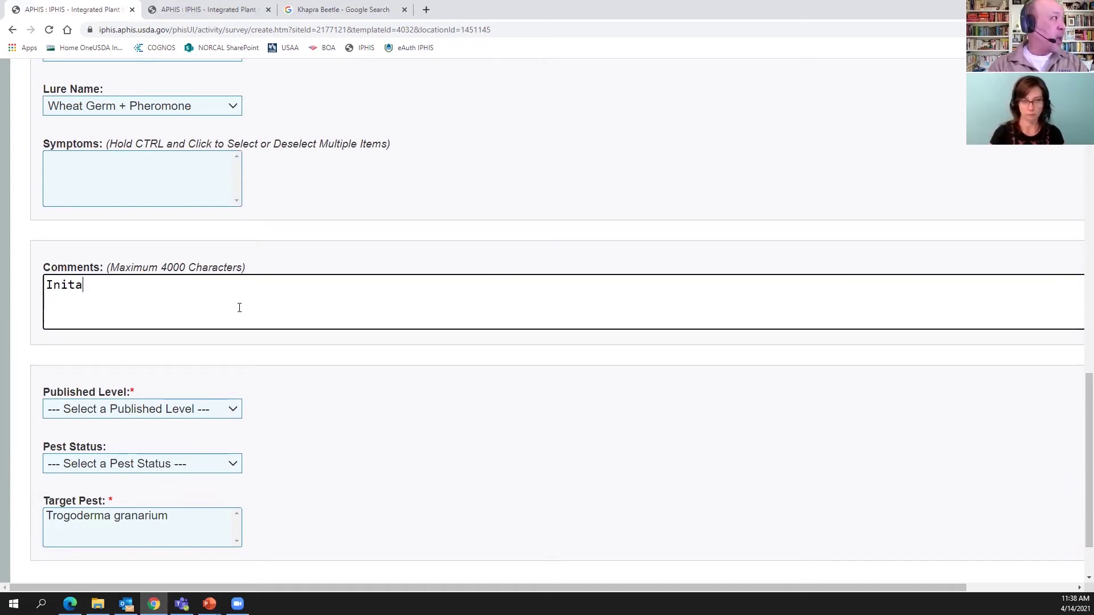
key("BackSpace")
key("BackSpace")
type("ial Trap placement")
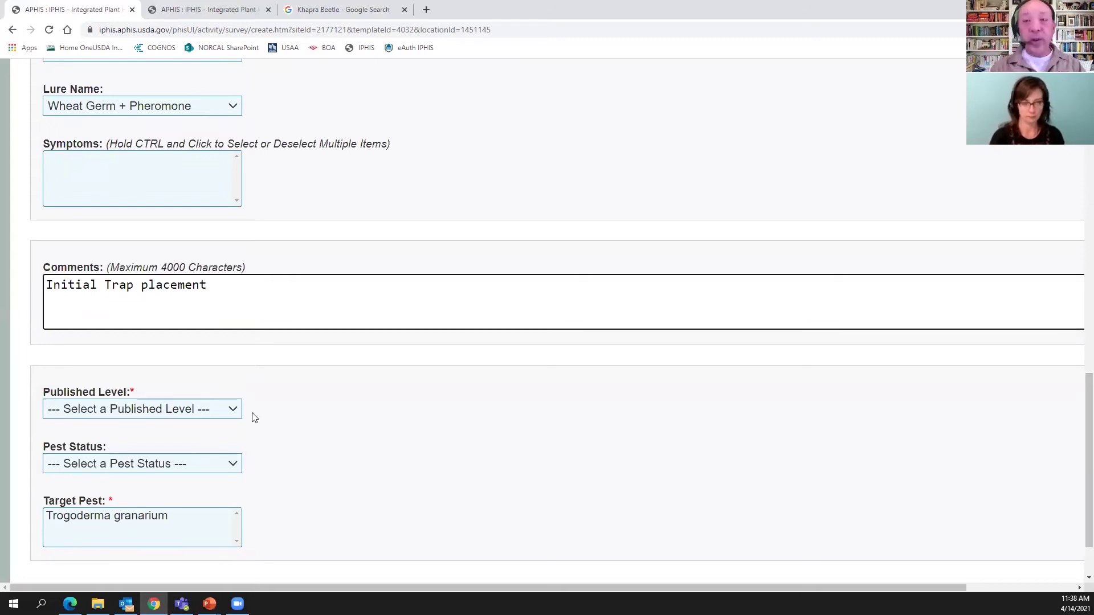
Step: Set the published level of the survey activity to County
left_click(234, 409)
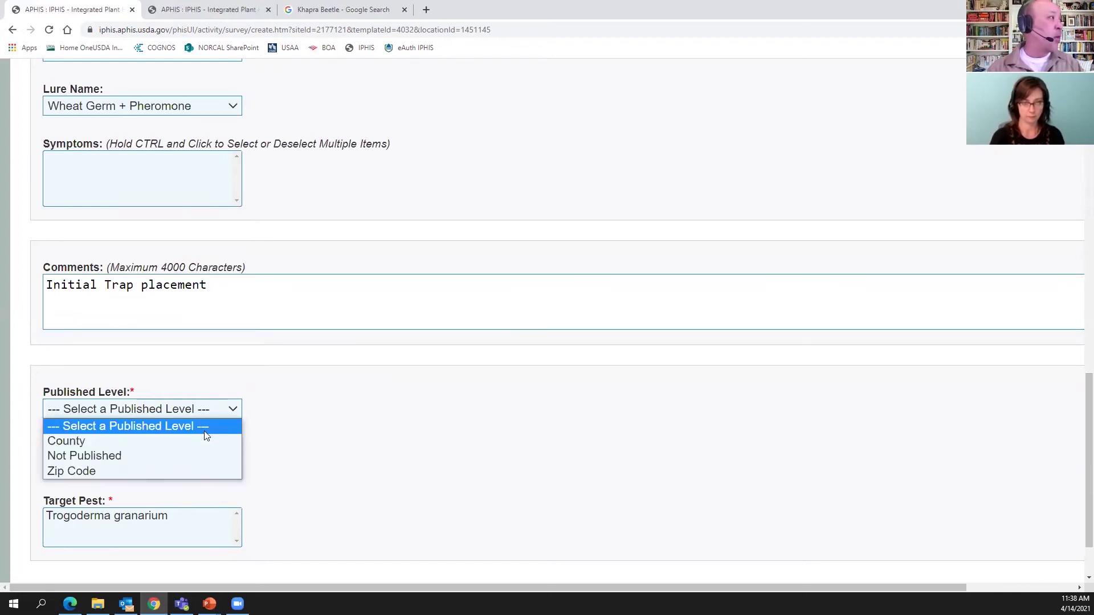
left_click(196, 442)
left_click(234, 409)
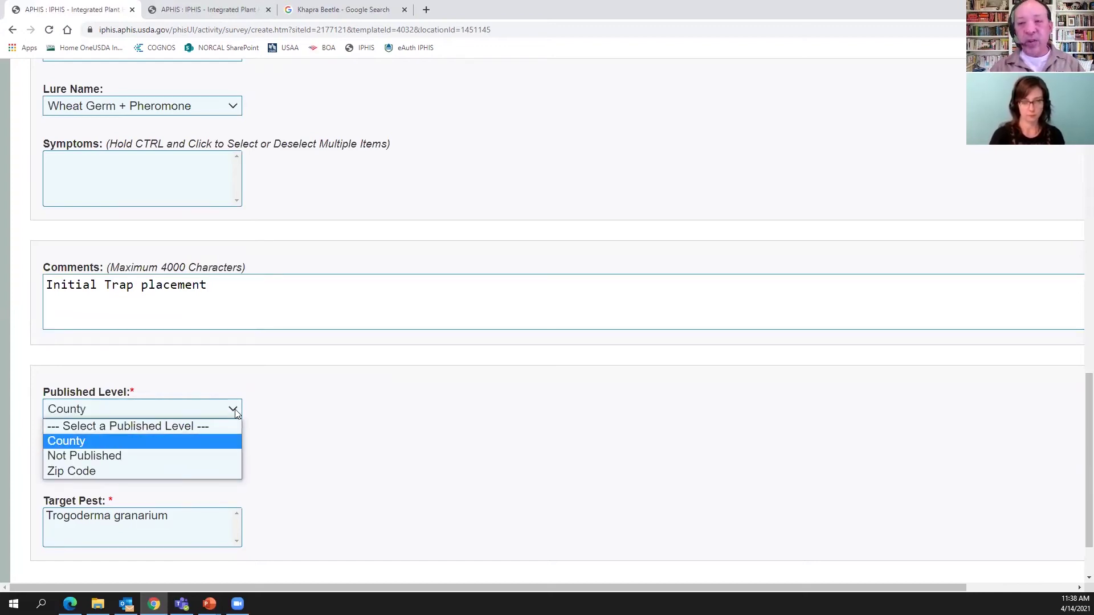
left_click(235, 410)
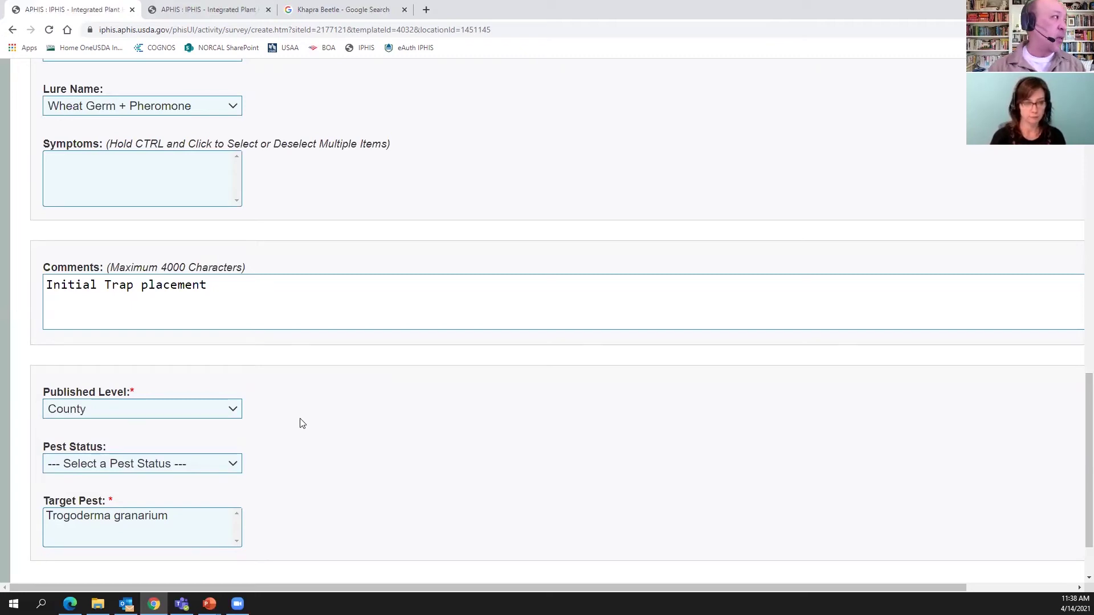
Step: Set the pest status to Not Found and select Trogoderma granarium as the target pest
left_click(235, 464)
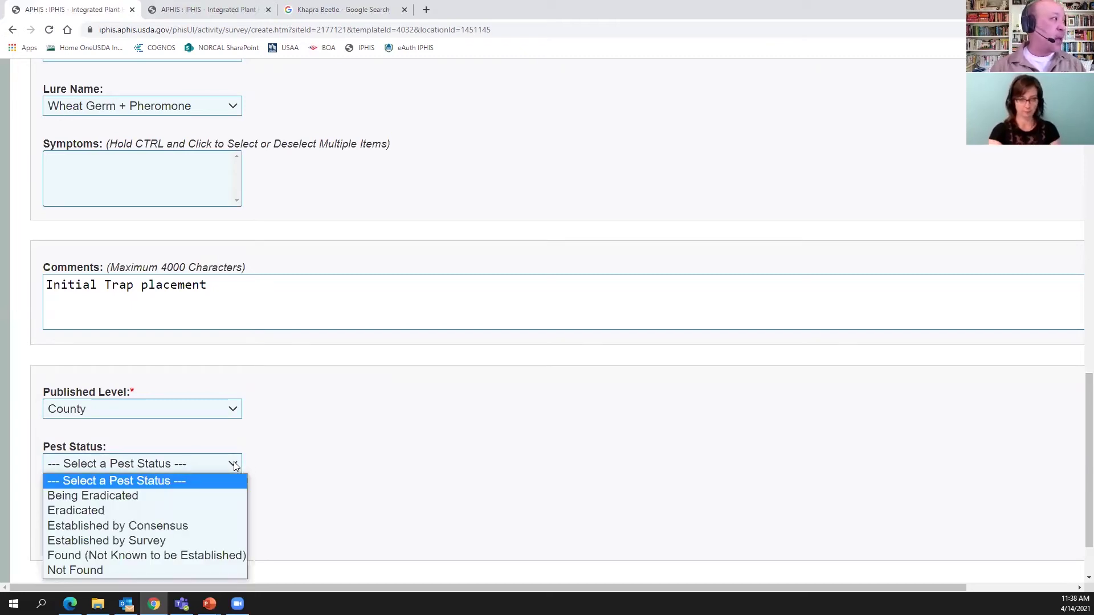
left_click(129, 570)
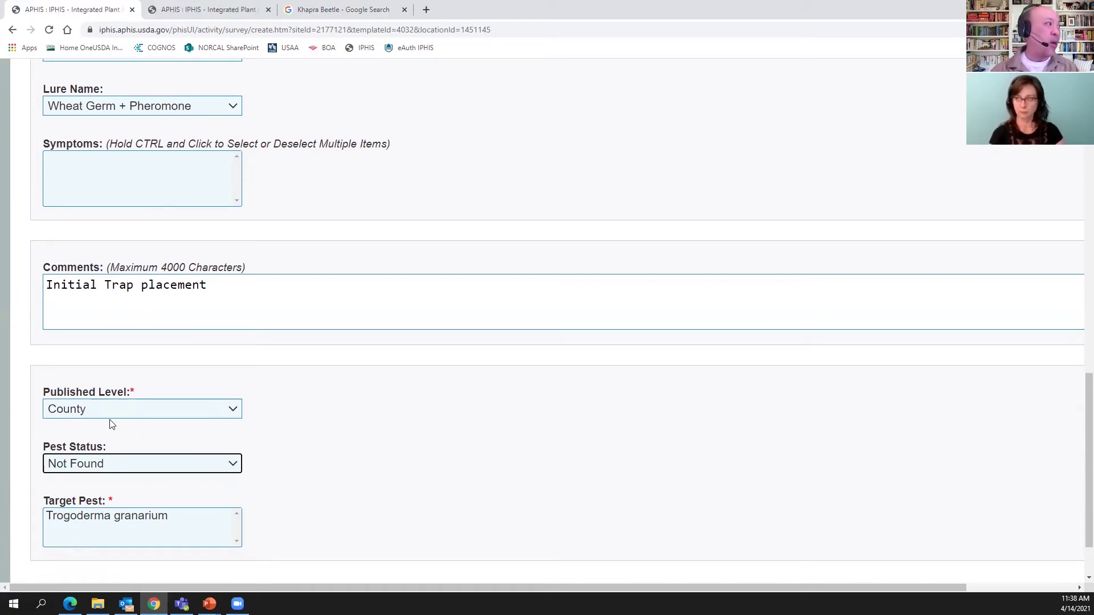
left_click(136, 517)
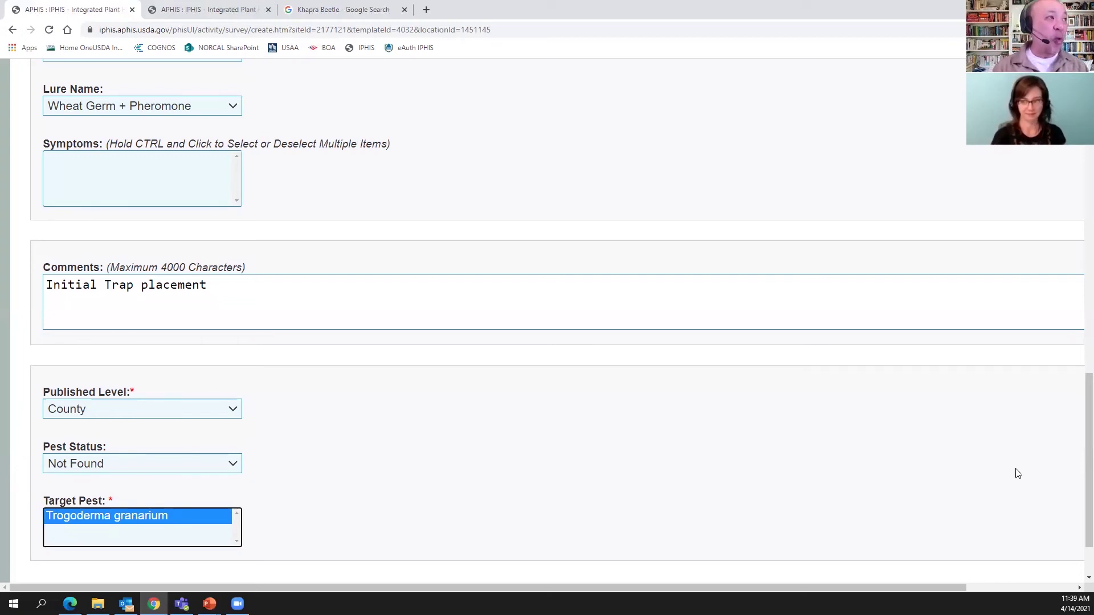
Step: Review the completed survey activity entries from the site details to the target pest and save the activity
scroll(1077, 473, "down", 2)
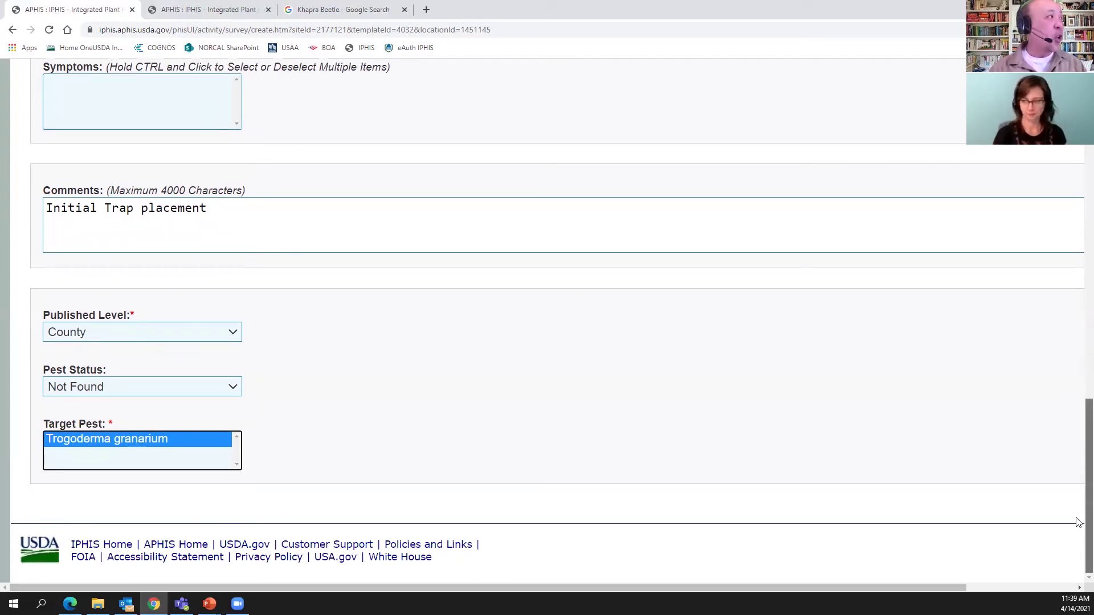
scroll(1078, 503, "up", 1)
scroll(1078, 504, "up", 6)
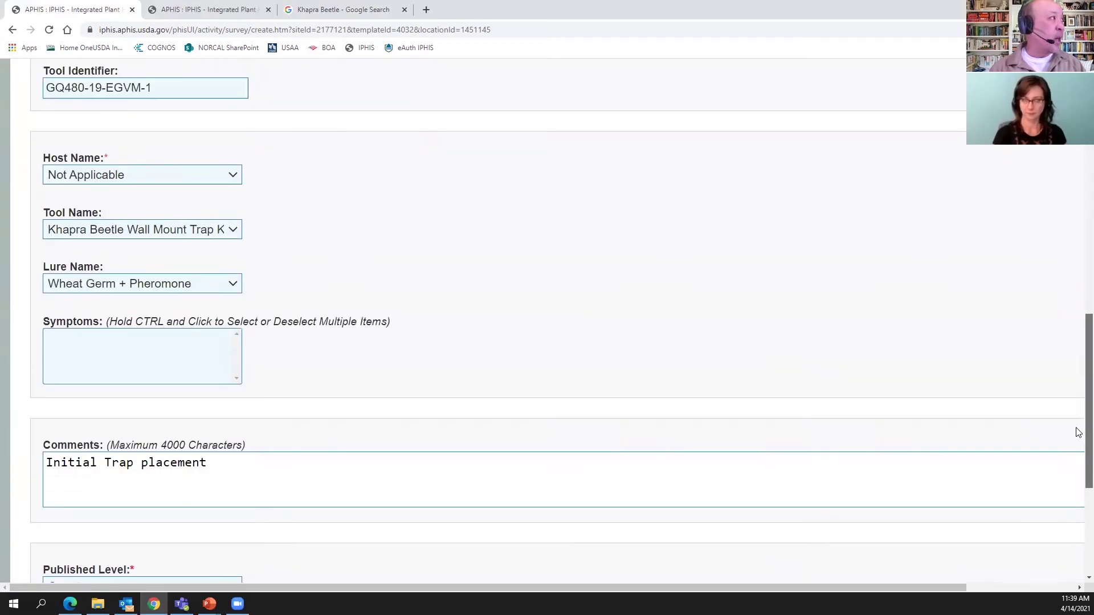
scroll(1071, 380, "up", 5)
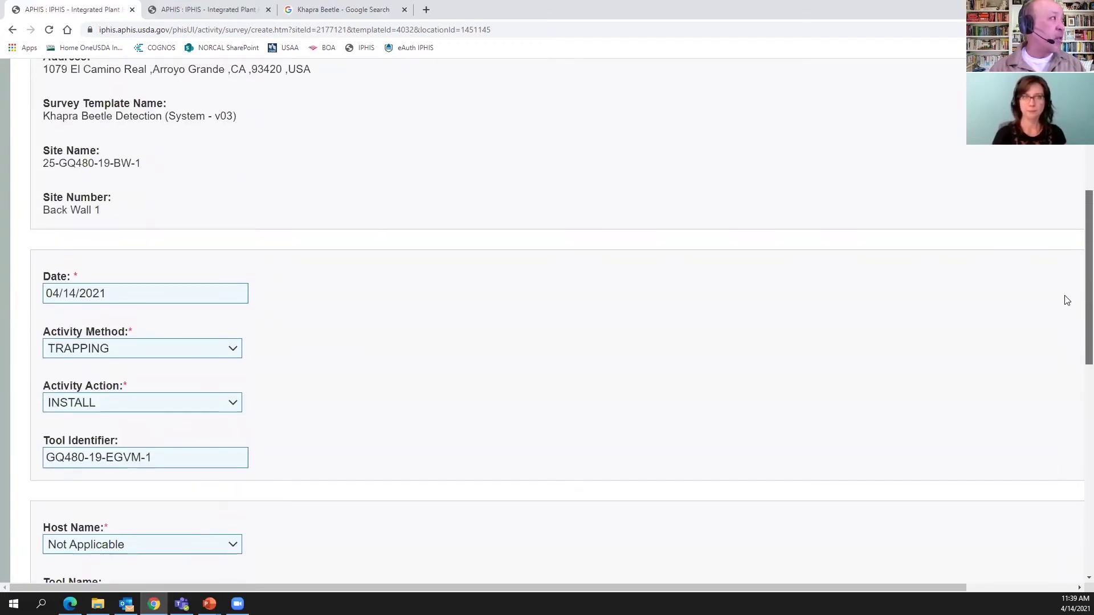
scroll(1055, 242, "up", 2)
scroll(1067, 300, "down", 13)
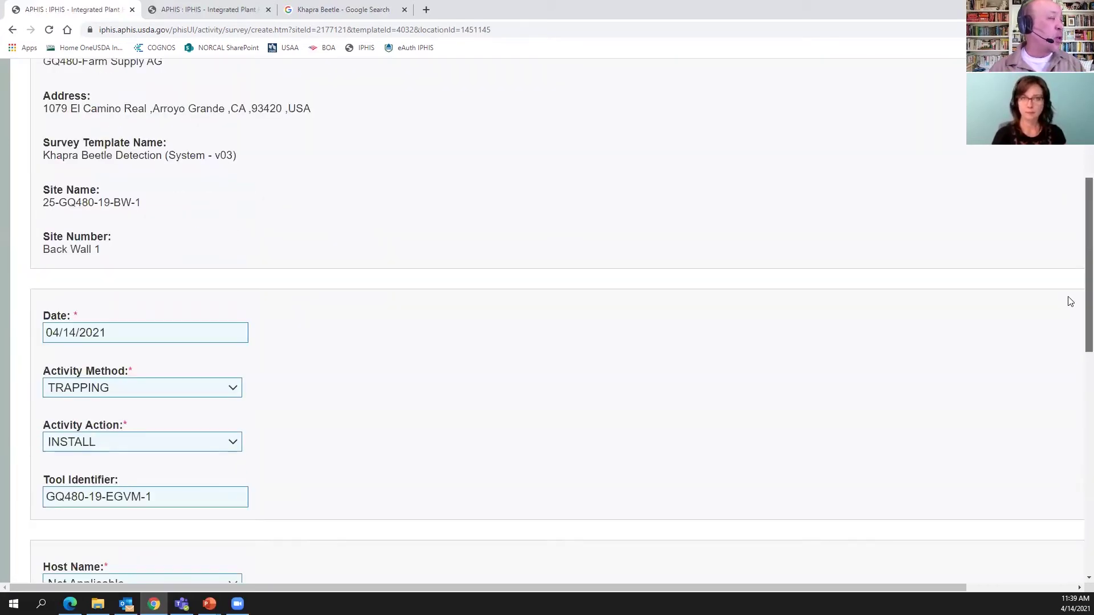
scroll(792, 529, "right", 3)
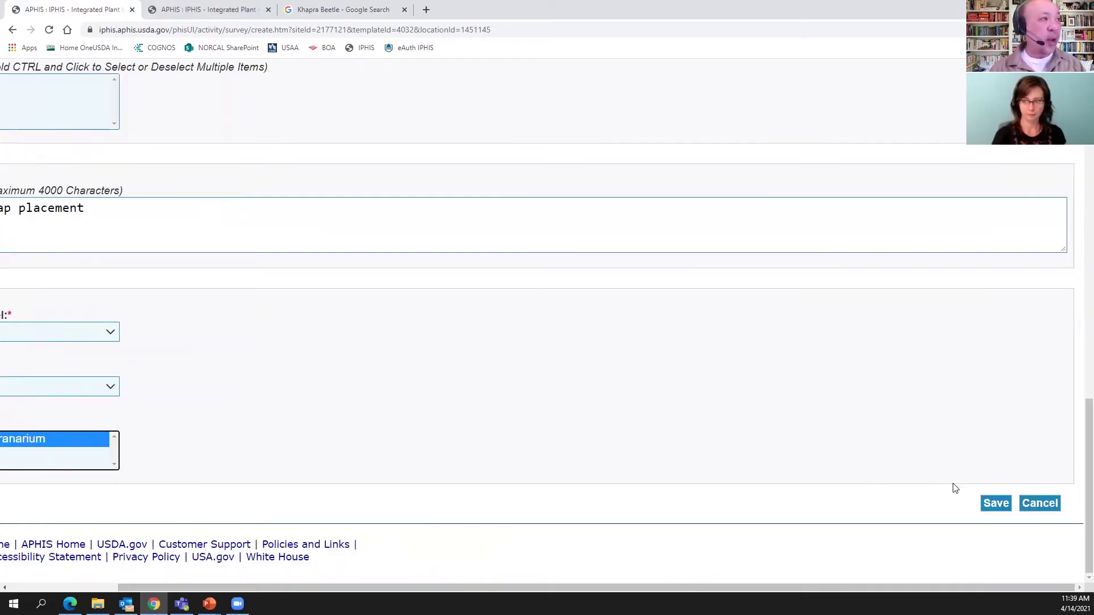
left_click(996, 503)
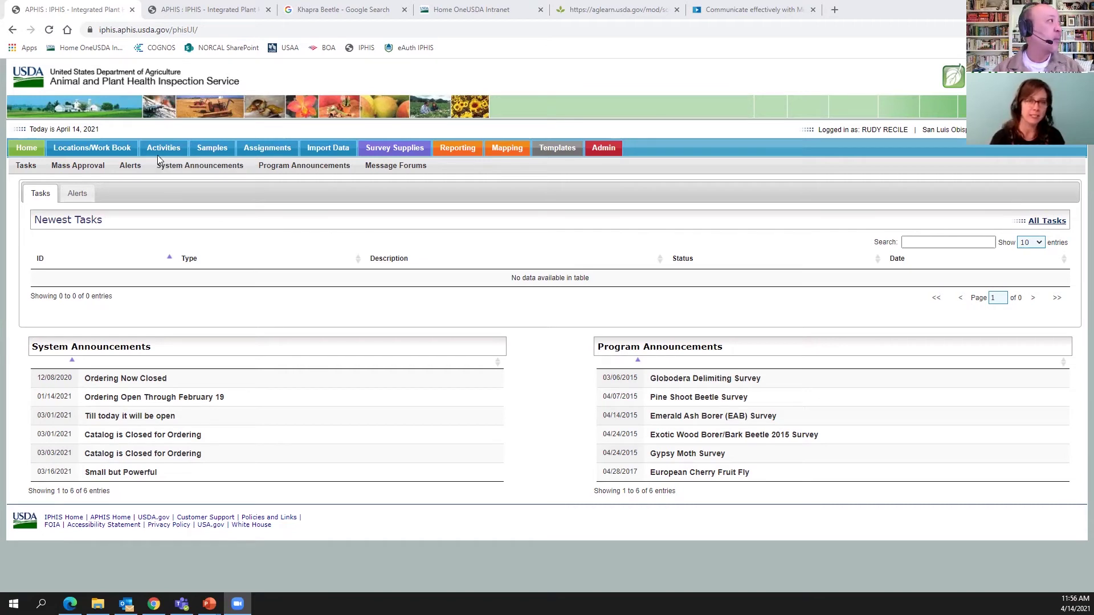
Step: Go to the compliance agreements under activities and start creating a new agreement
mouse_move(158, 151)
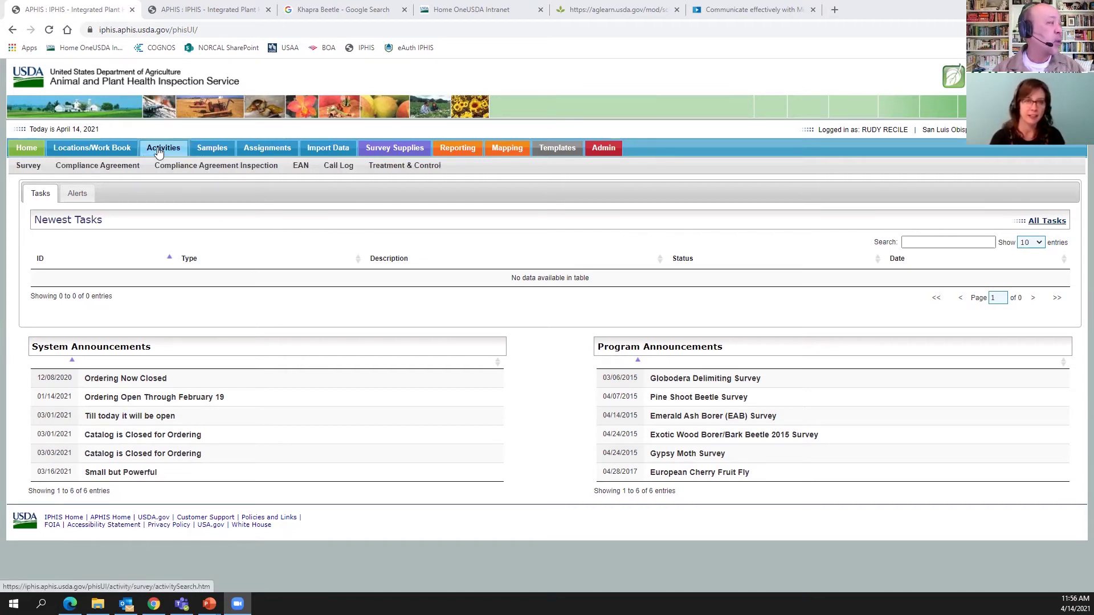
left_click(158, 150)
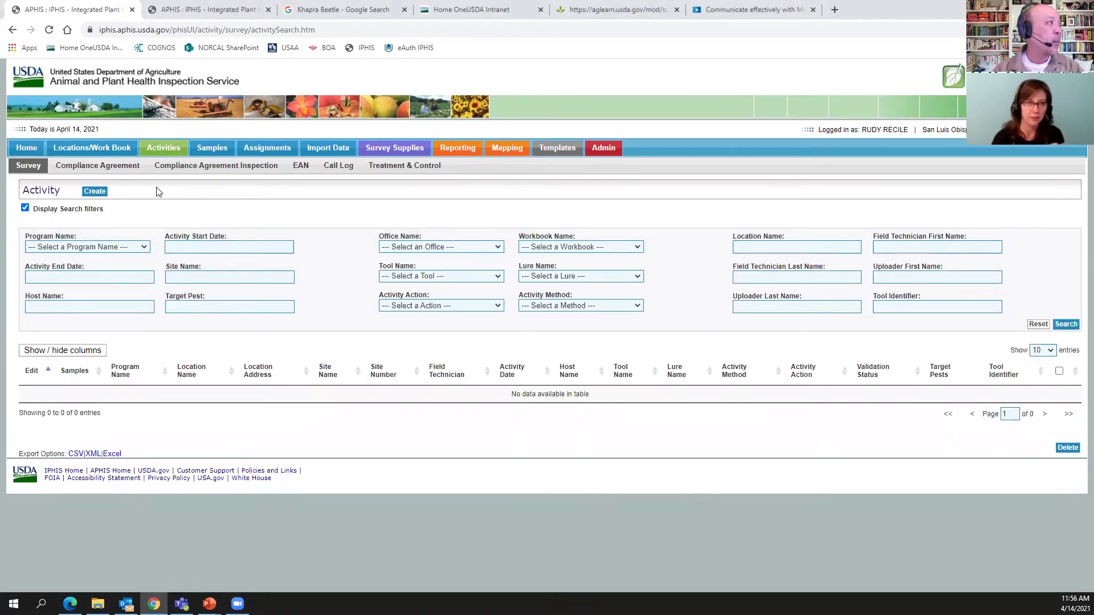
left_click(124, 165)
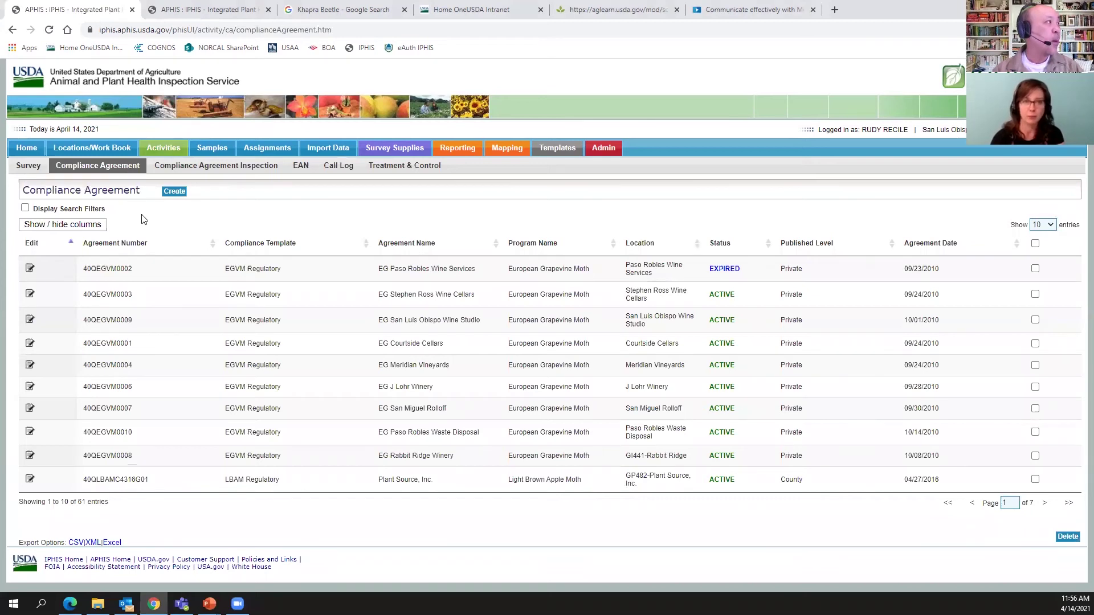
left_click(181, 193)
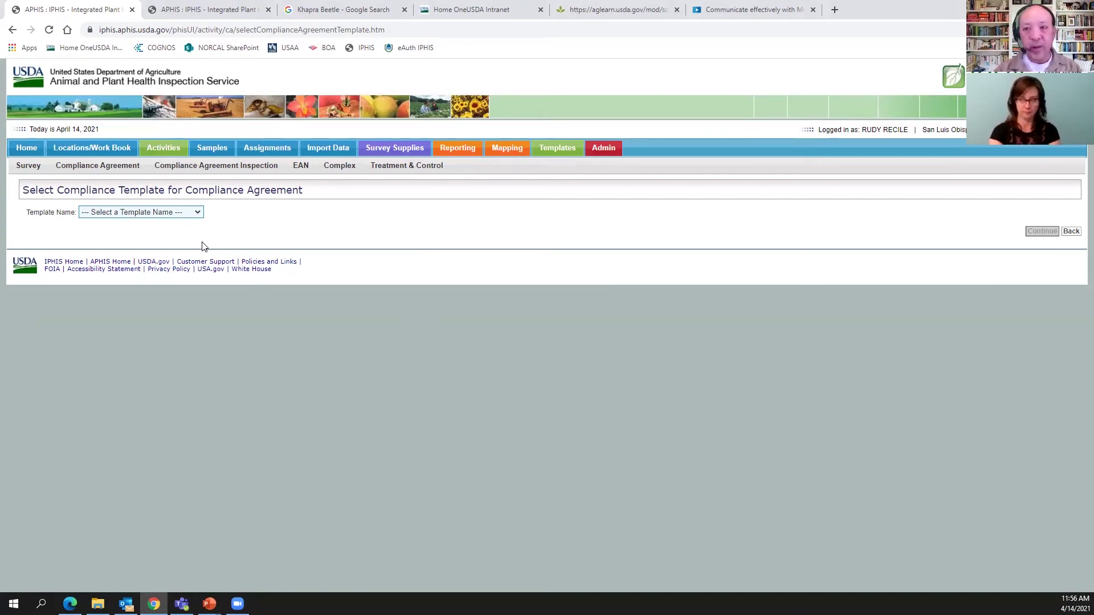
Step: Select Calif Shipment Receiver as the compliance template and continue to the agreement form
left_click(196, 212)
left_click_drag(264, 244, 267, 358)
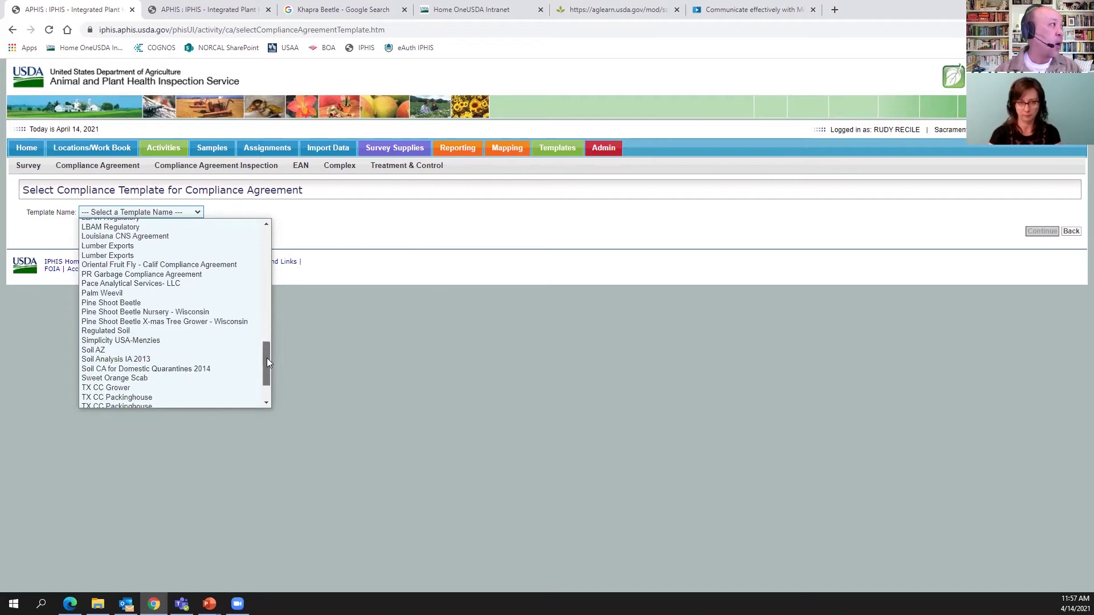
left_click_drag(267, 357, 188, 372)
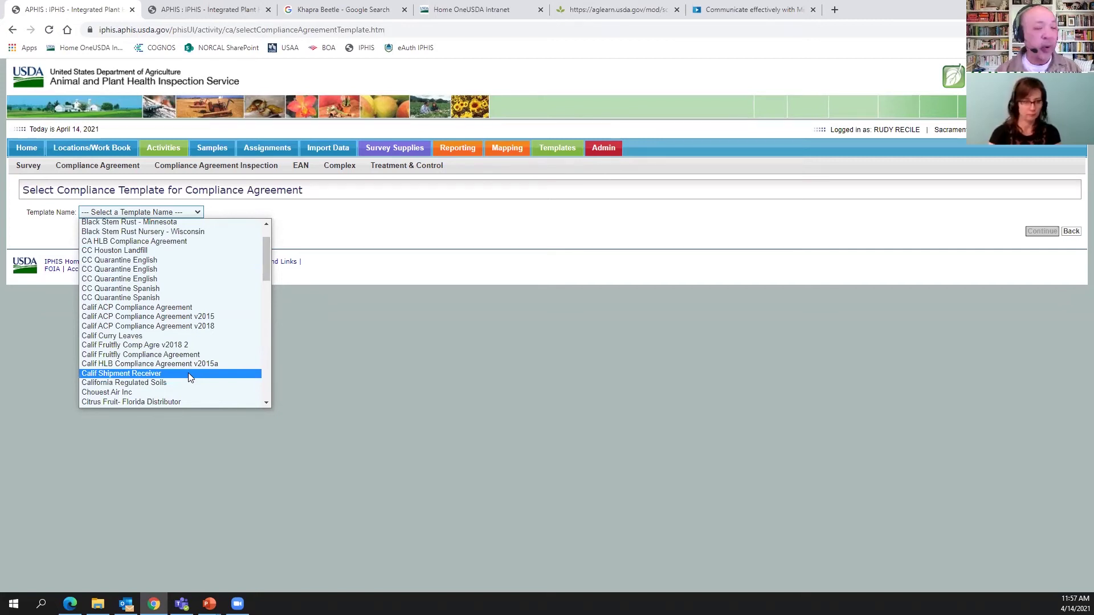
left_click(189, 374)
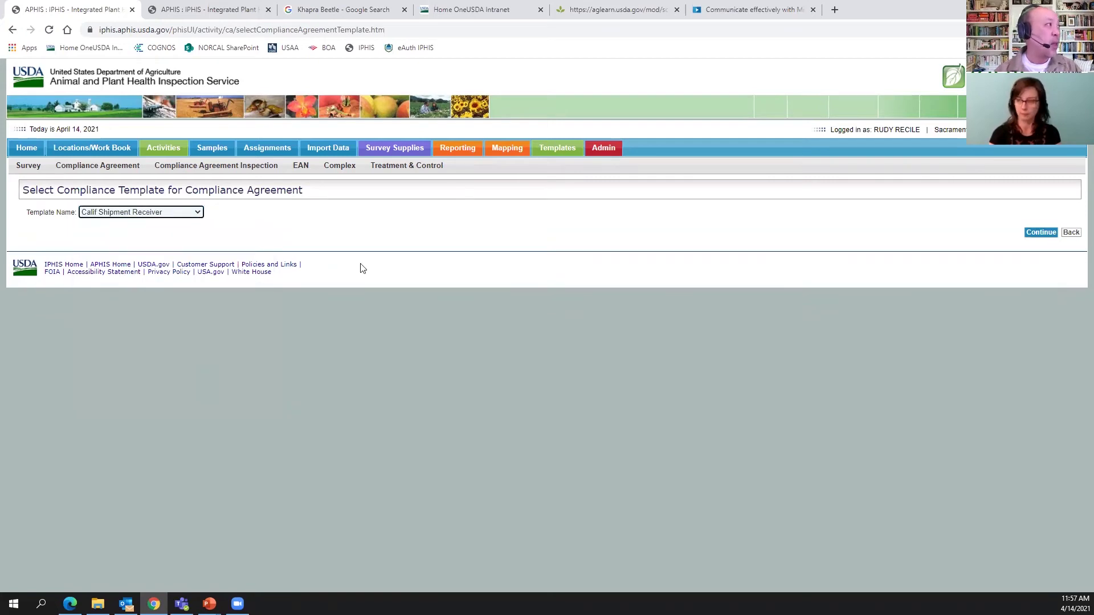
left_click(1042, 233)
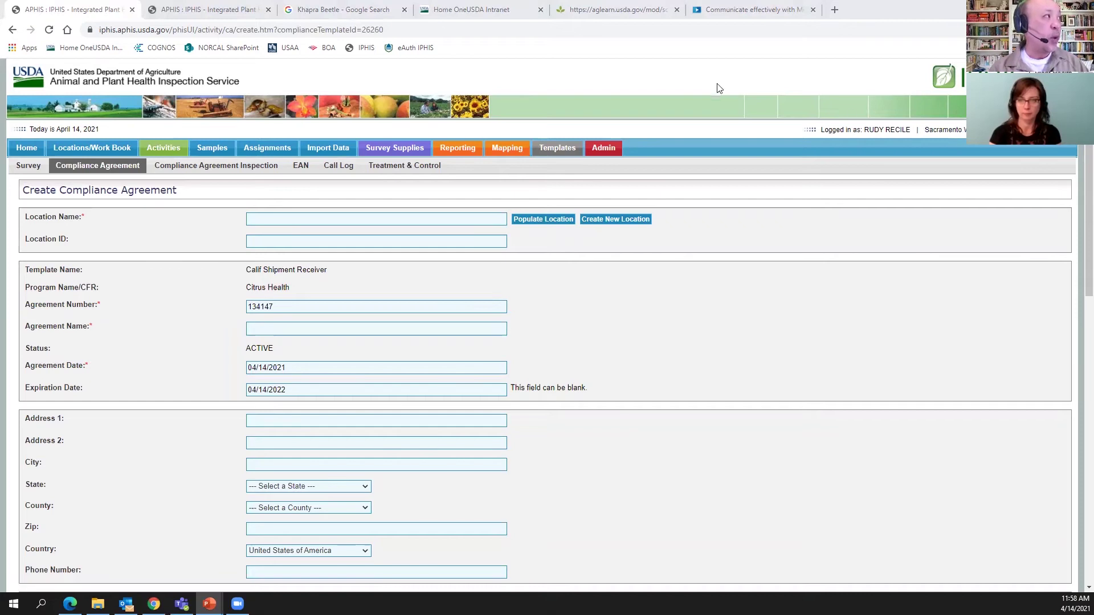
Step: Open the location search for the compliance agreement and search Arizona for locations named Home
left_click(552, 222)
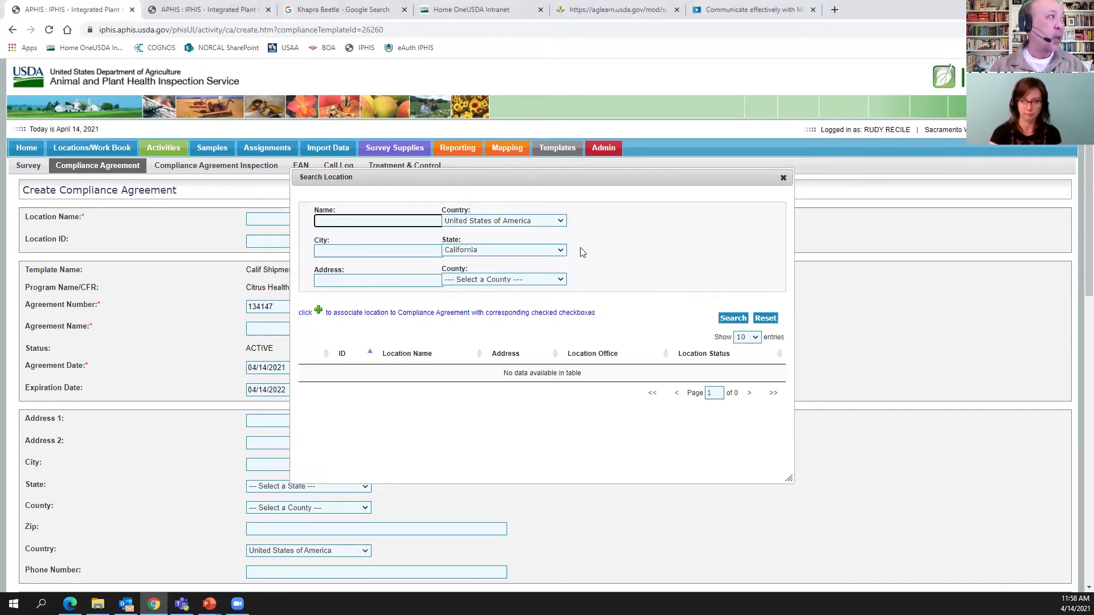
left_click(563, 251)
left_click(533, 298)
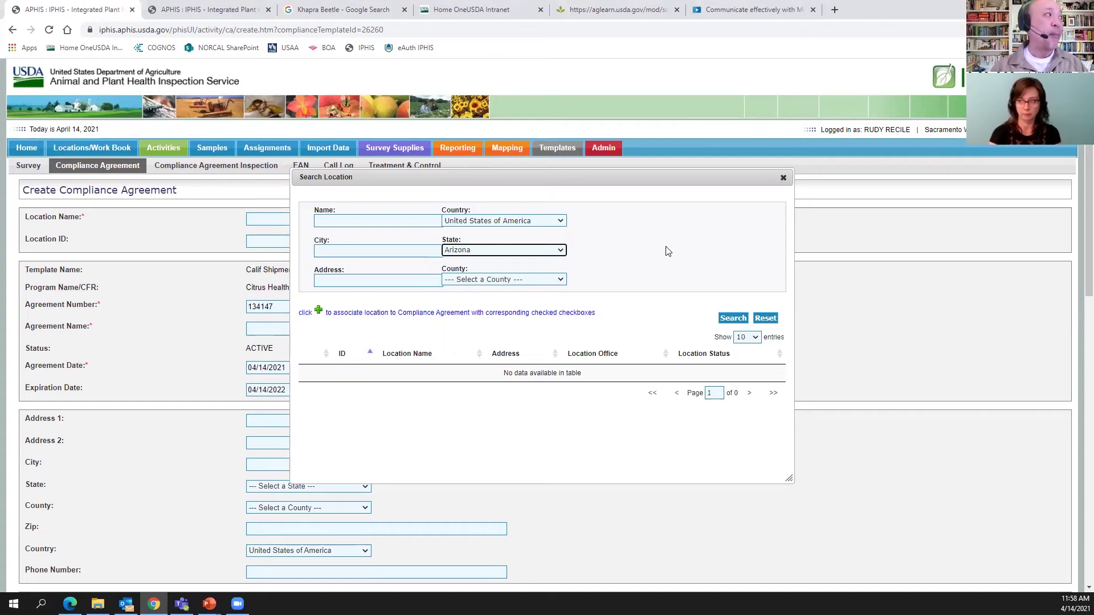
left_click(563, 252)
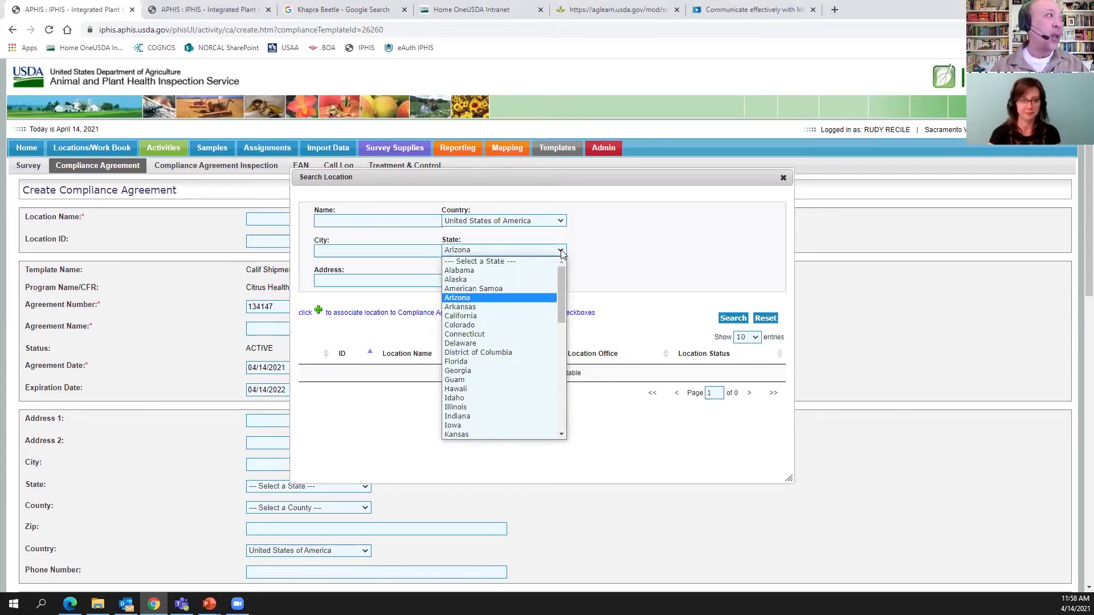
left_click(516, 318)
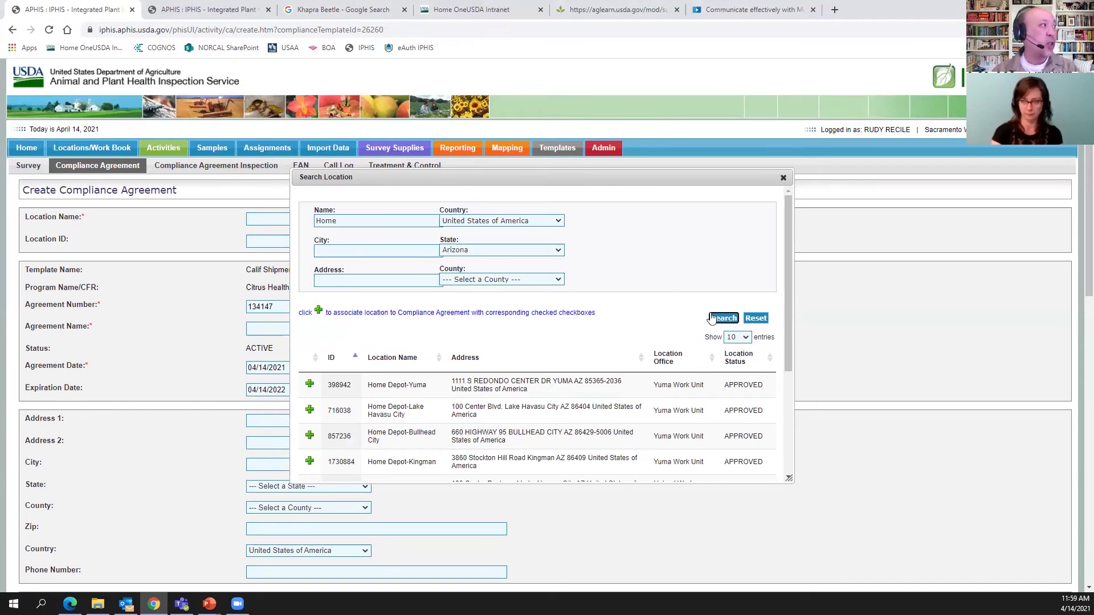
Step: Change the location name to lowercase "home" and repeat the Arizona search to test case sensitivity
left_click(376, 220)
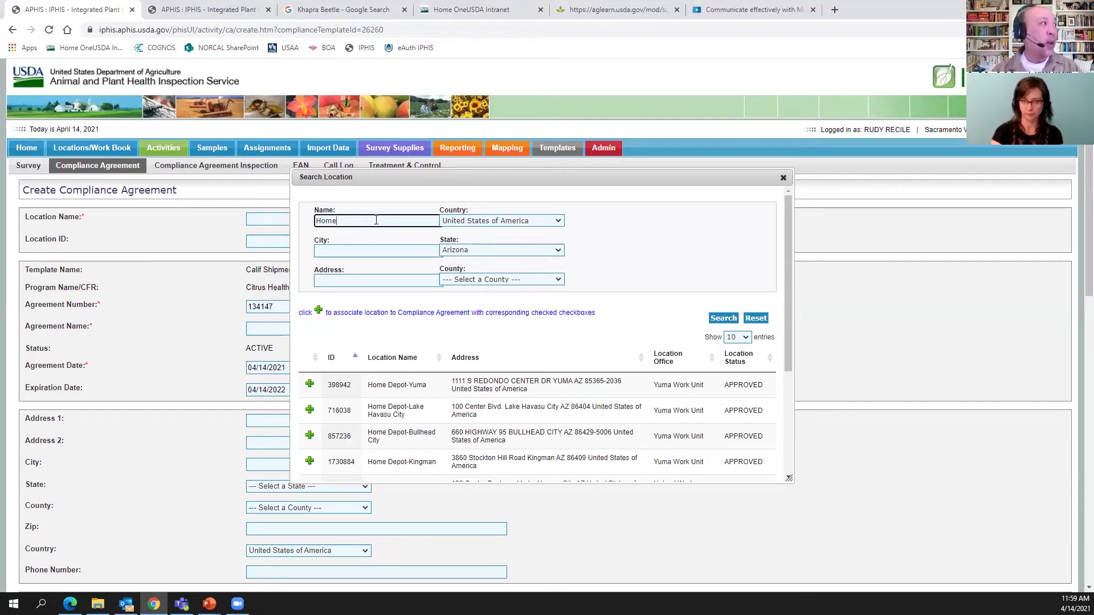
key("Delete")
type("h")
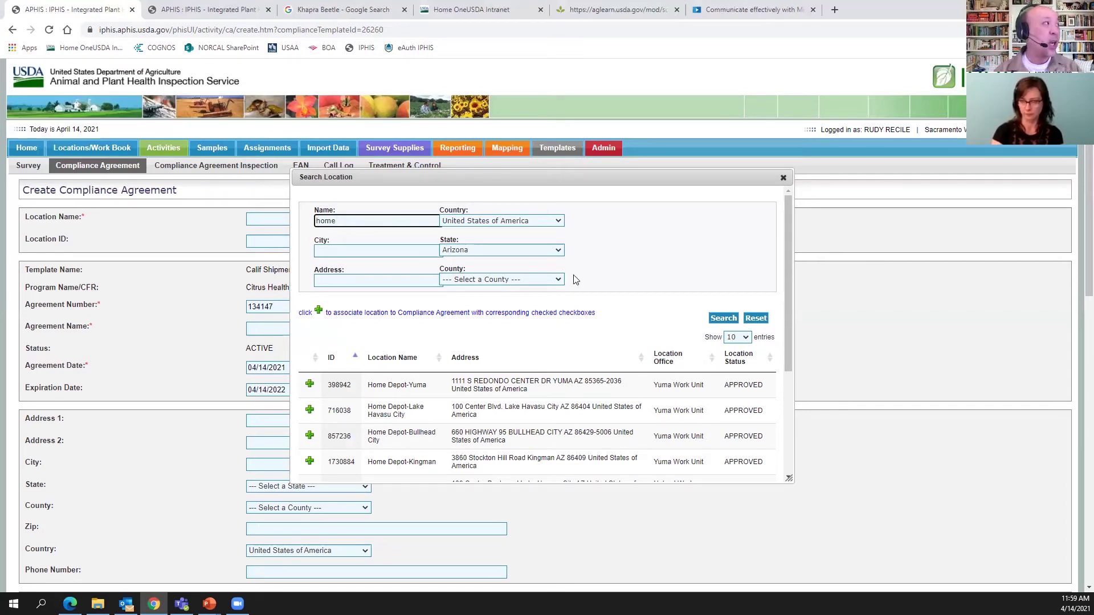
left_click(723, 319)
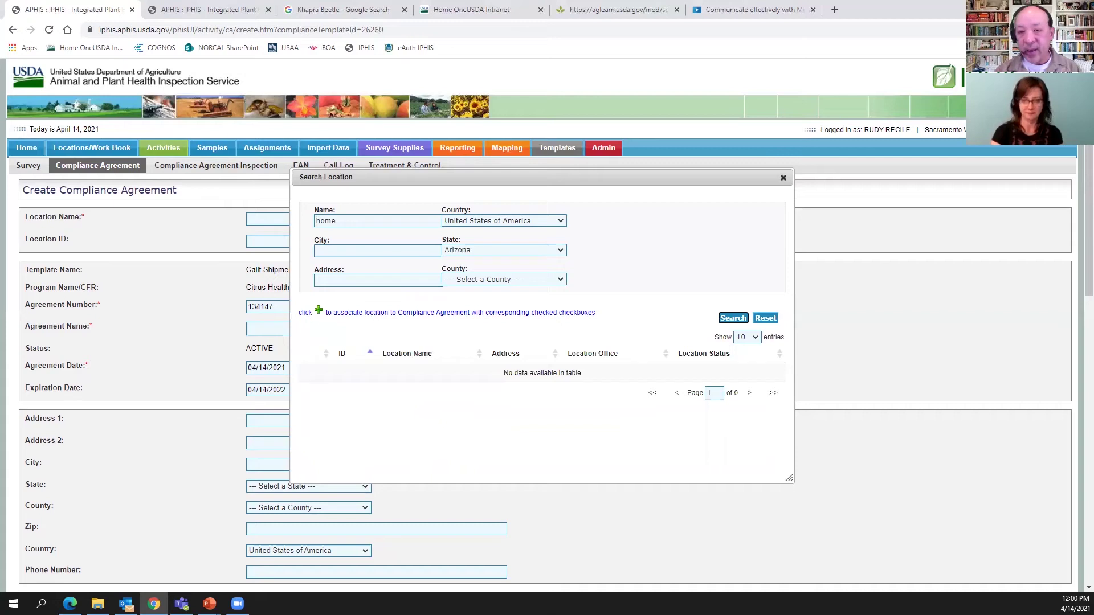
Step: Search Arizona locations for capitalized "Home" and associate Home Depot-Yuma with the compliance agreement
left_click(318, 222)
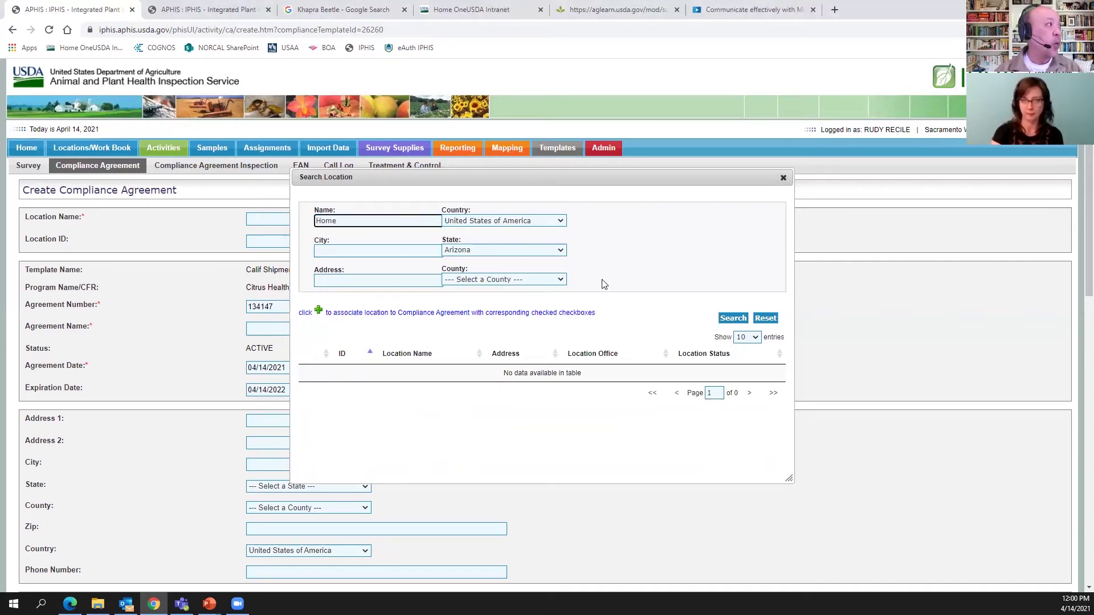
left_click(731, 321)
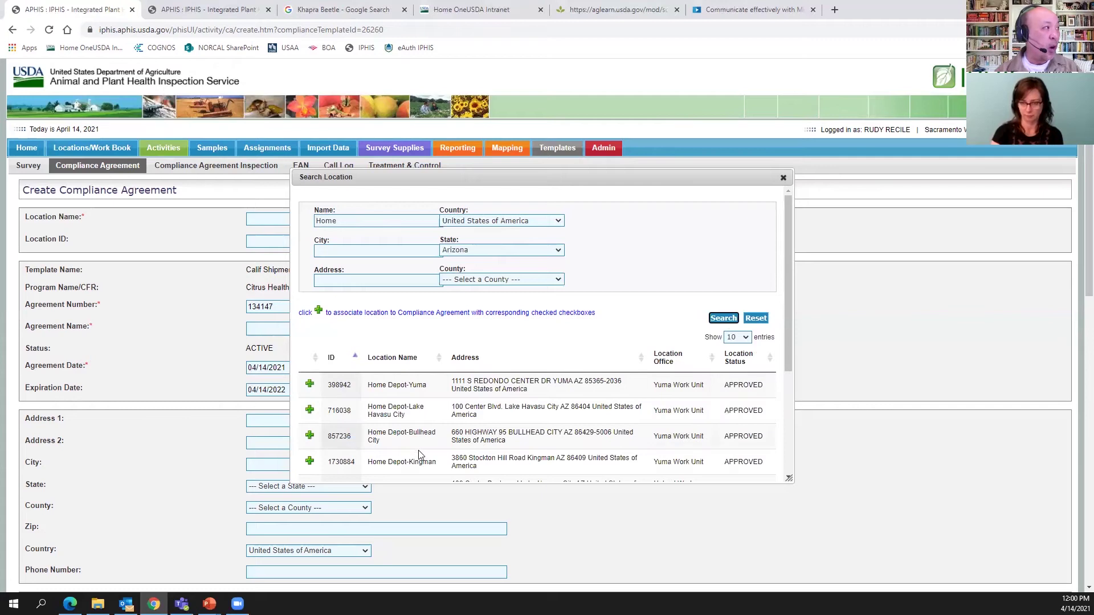
left_click_drag(788, 301, 792, 349)
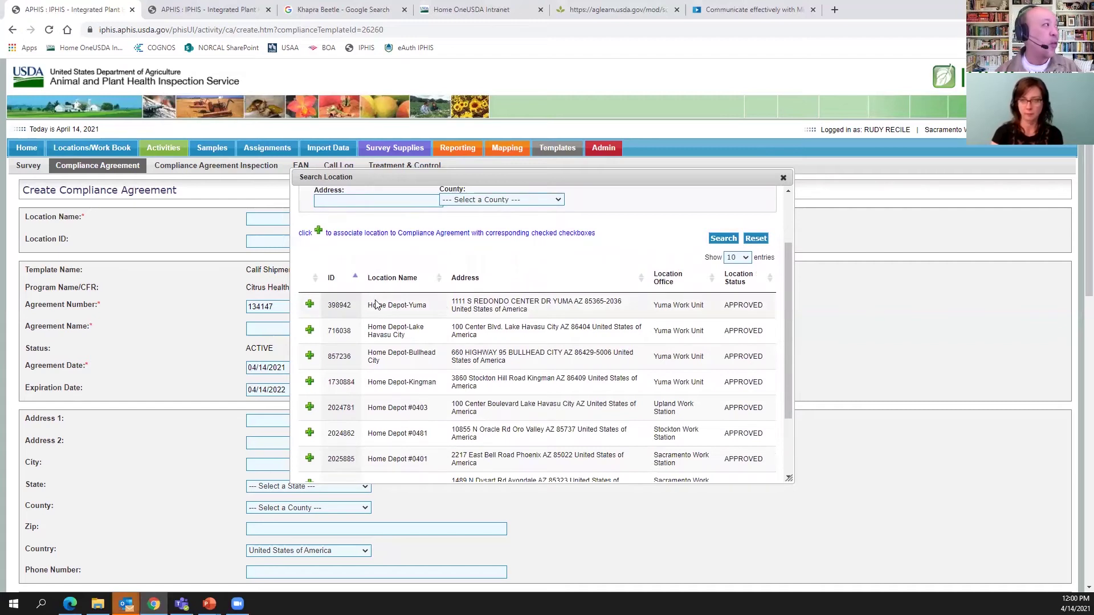
left_click(309, 305)
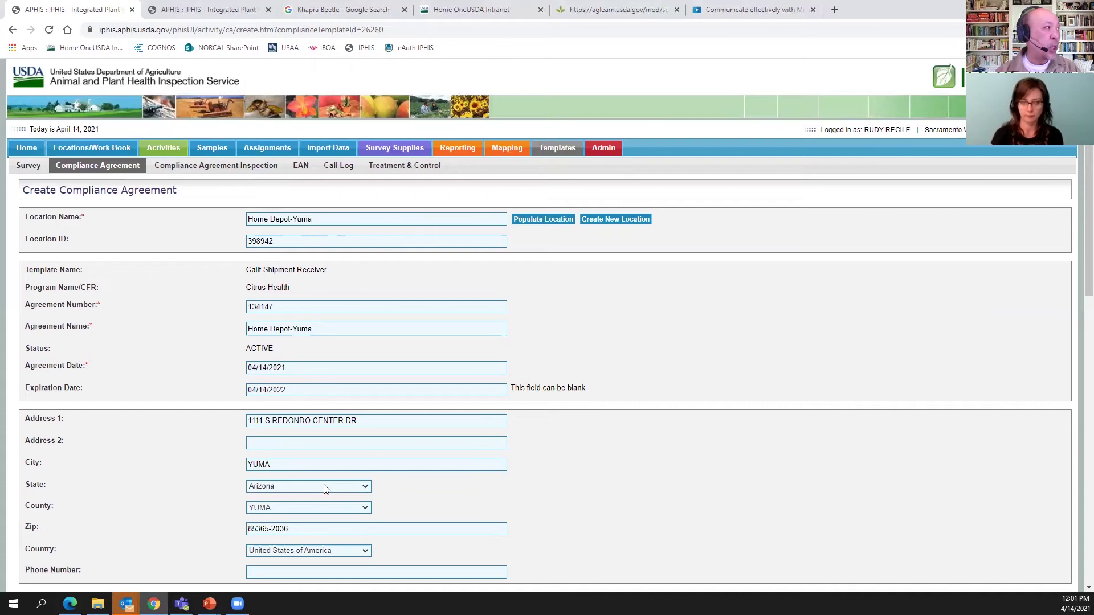
Step: Review the populated agreement form and set its Published Level to County
left_click_drag(1088, 245, 1088, 263)
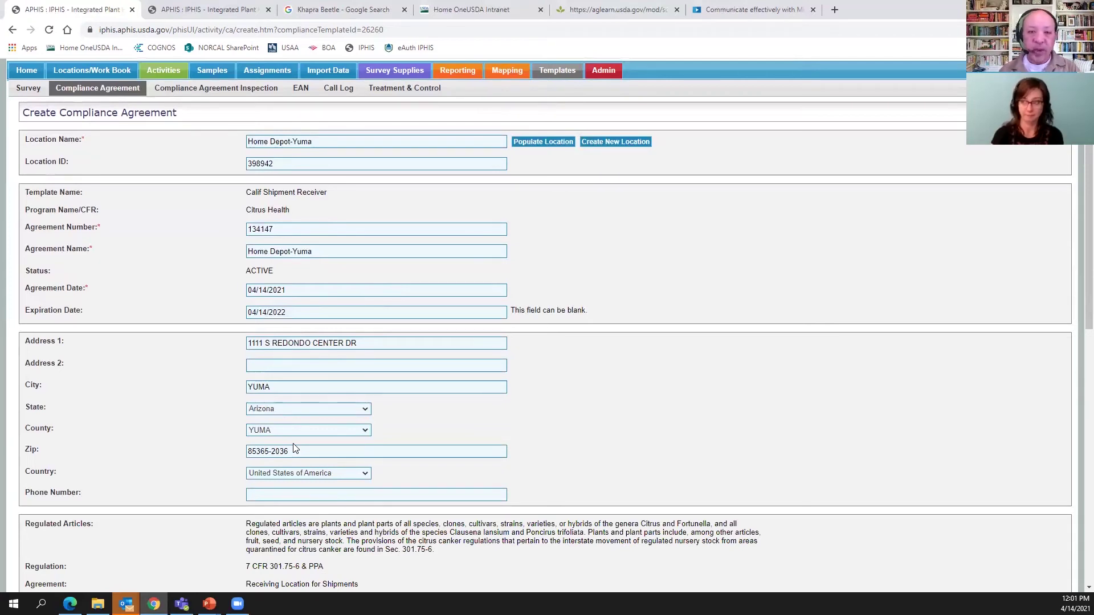
scroll(627, 326, "down", 7)
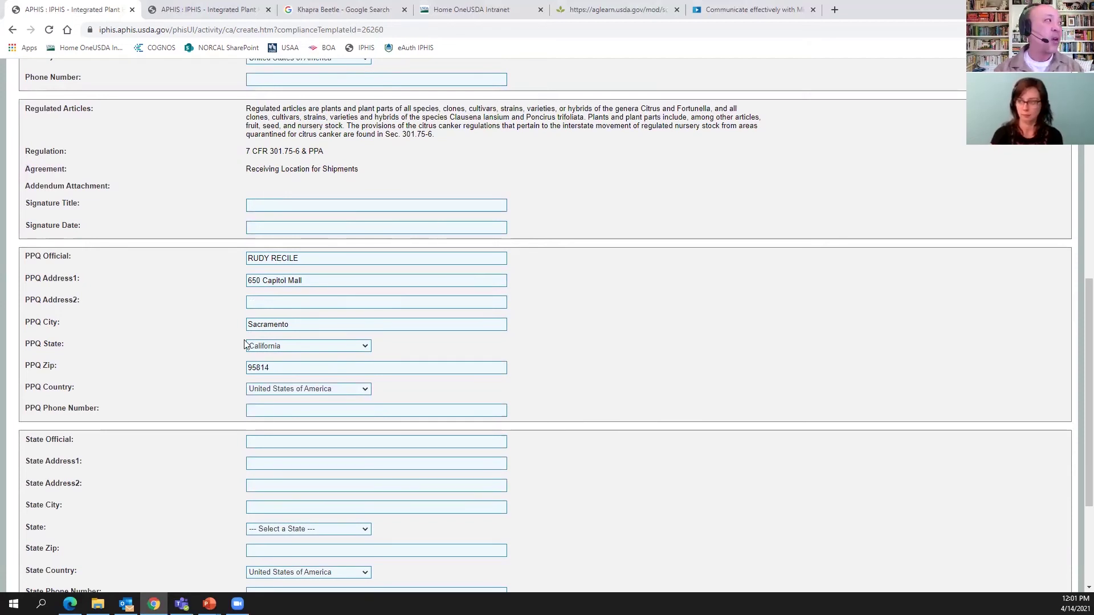
scroll(1075, 359, "down", 2)
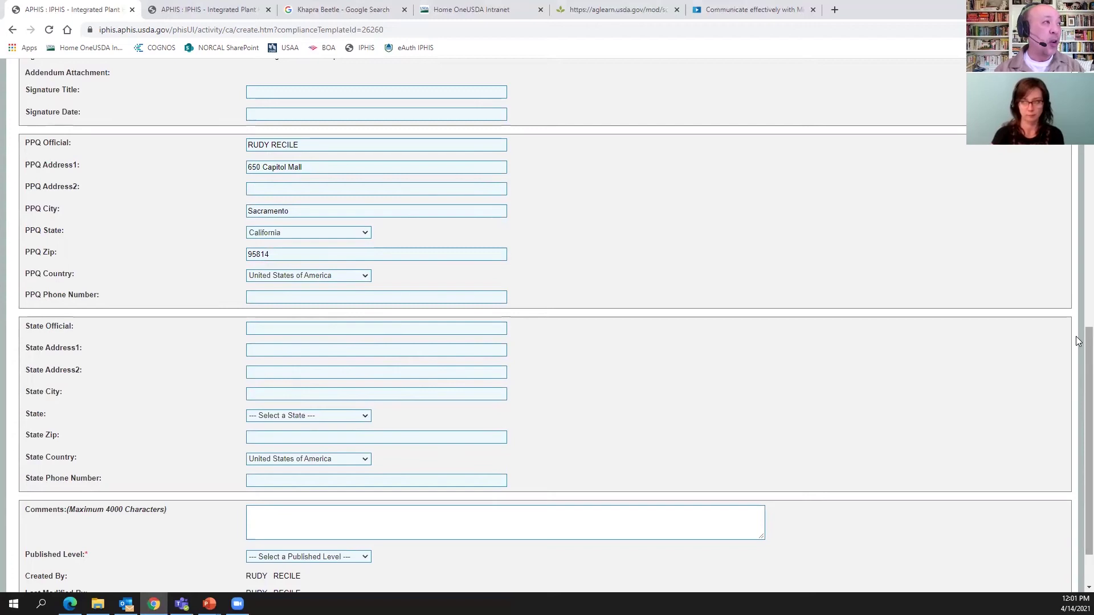
scroll(1080, 342, "down", 2)
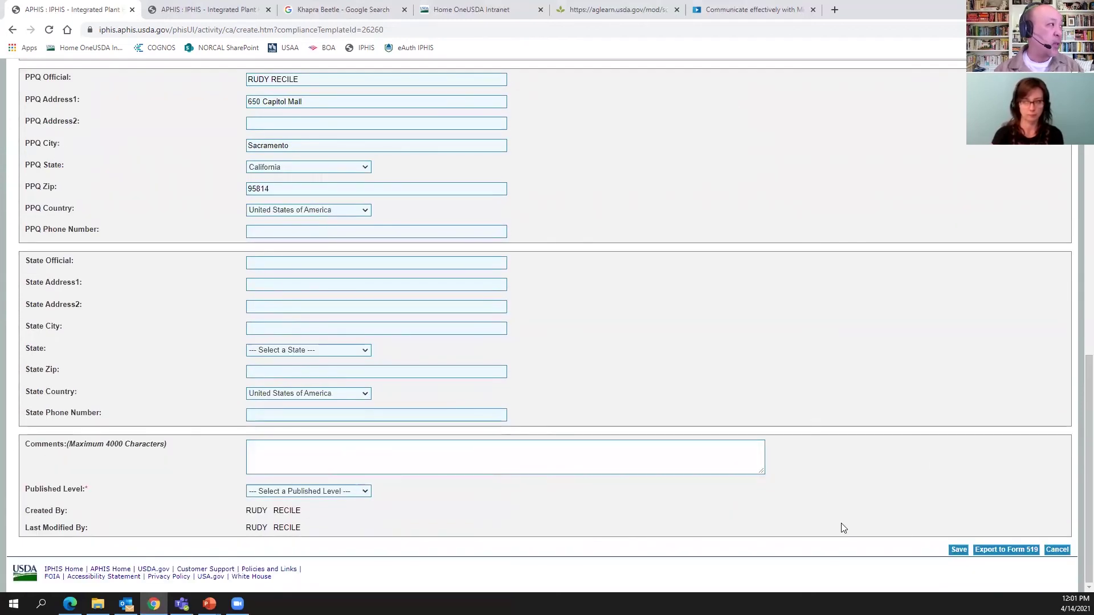
left_click(365, 491)
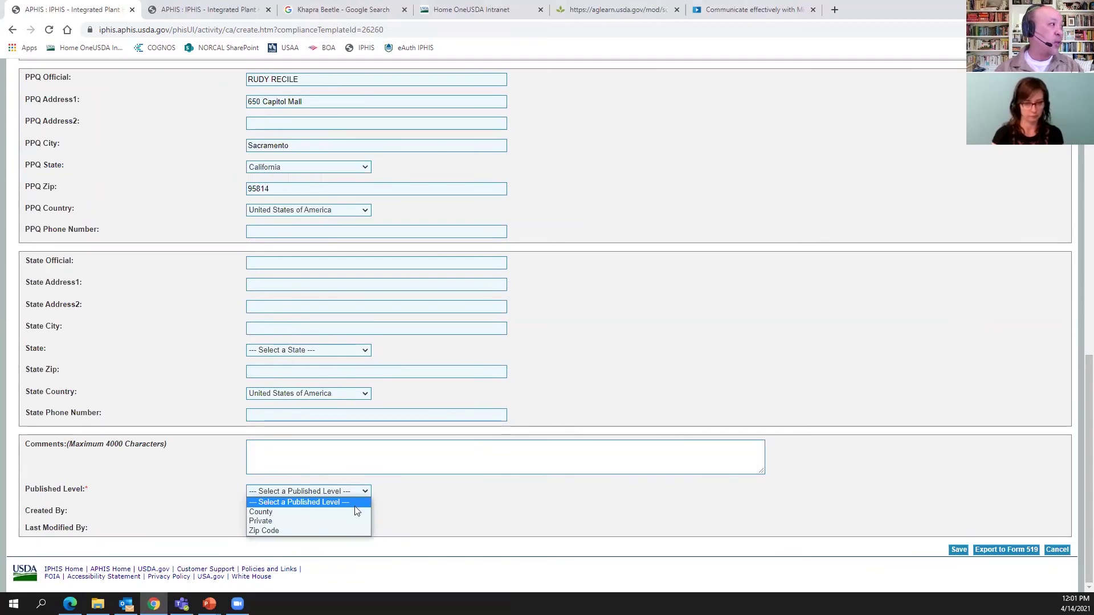
left_click(354, 511)
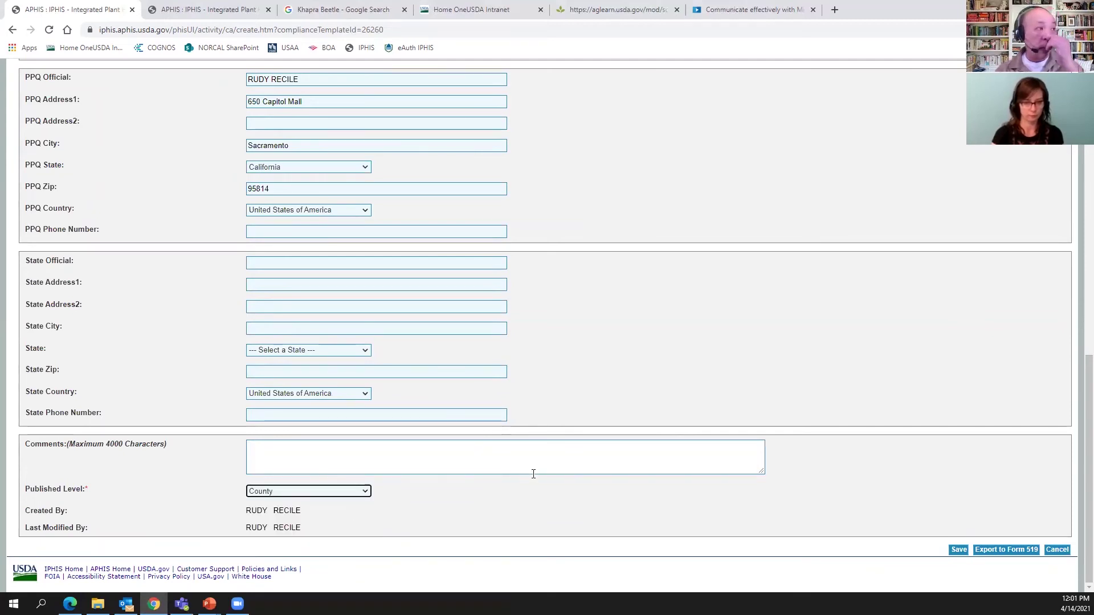
Step: Add the prefix "Hines Growers - " before Home Depot-Yuma in the agreement name
scroll(533, 473, "up", 20)
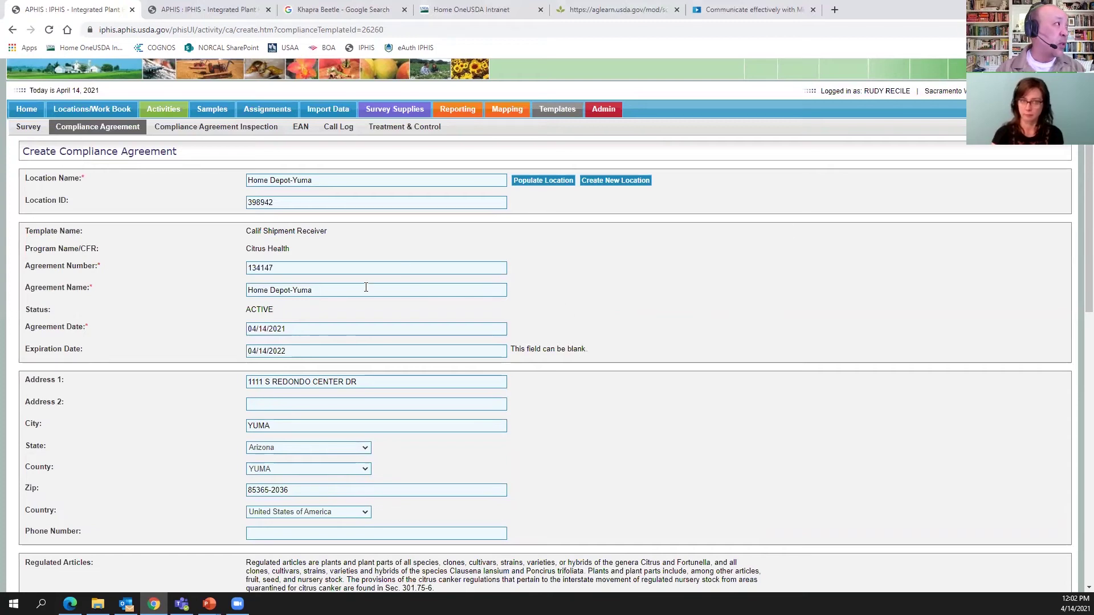
left_click(328, 288)
key("Home")
type("Hines")
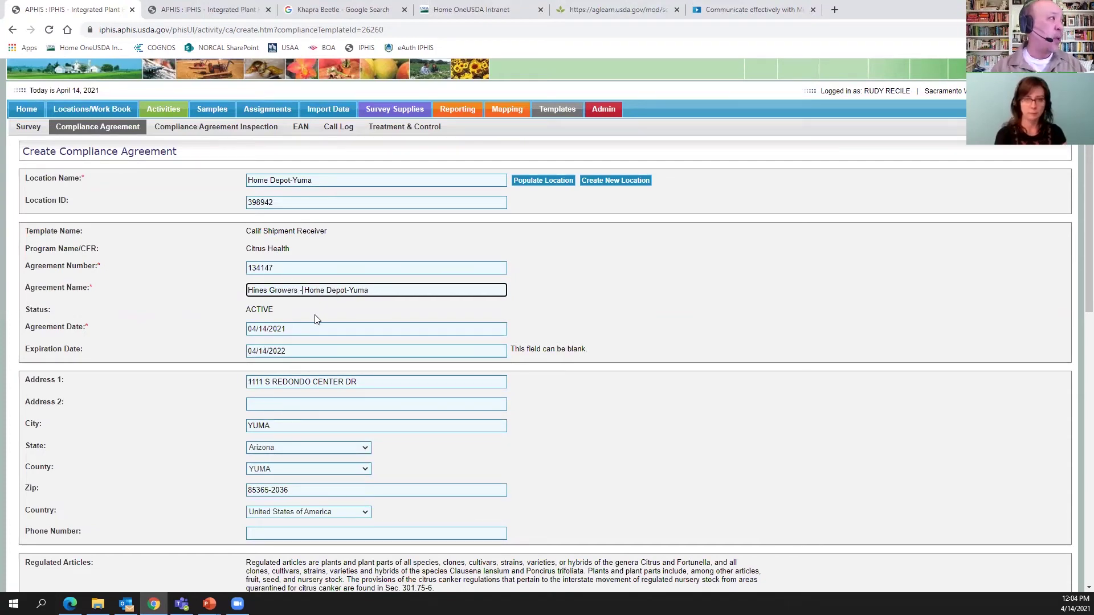
Step: Replace the street address and city in the agreement's address section with those of the grower
left_click_drag(365, 387, 247, 383)
type("81")
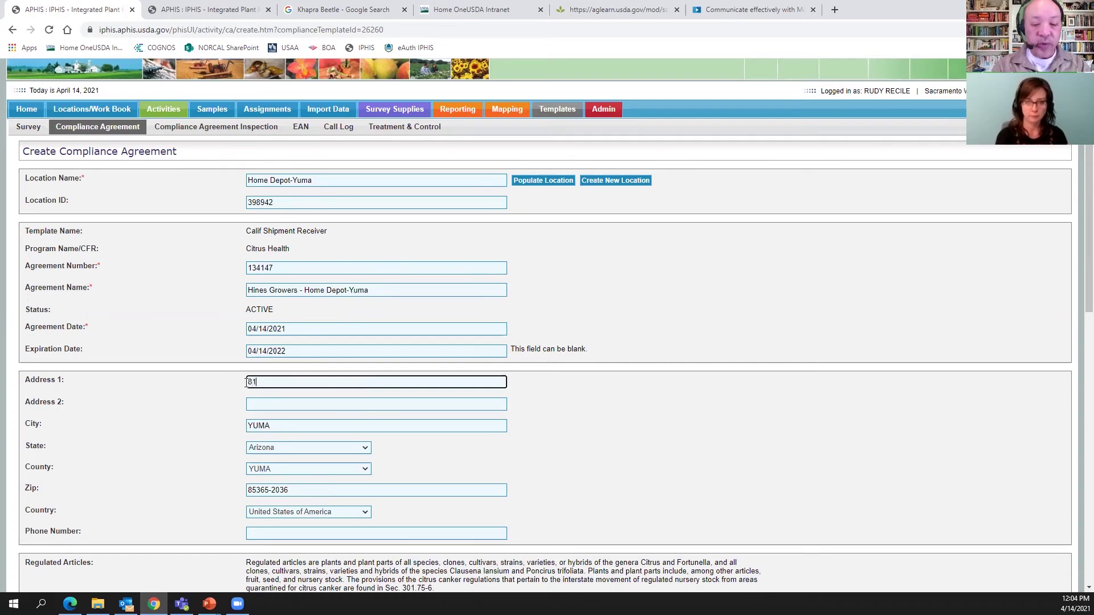
type("00")
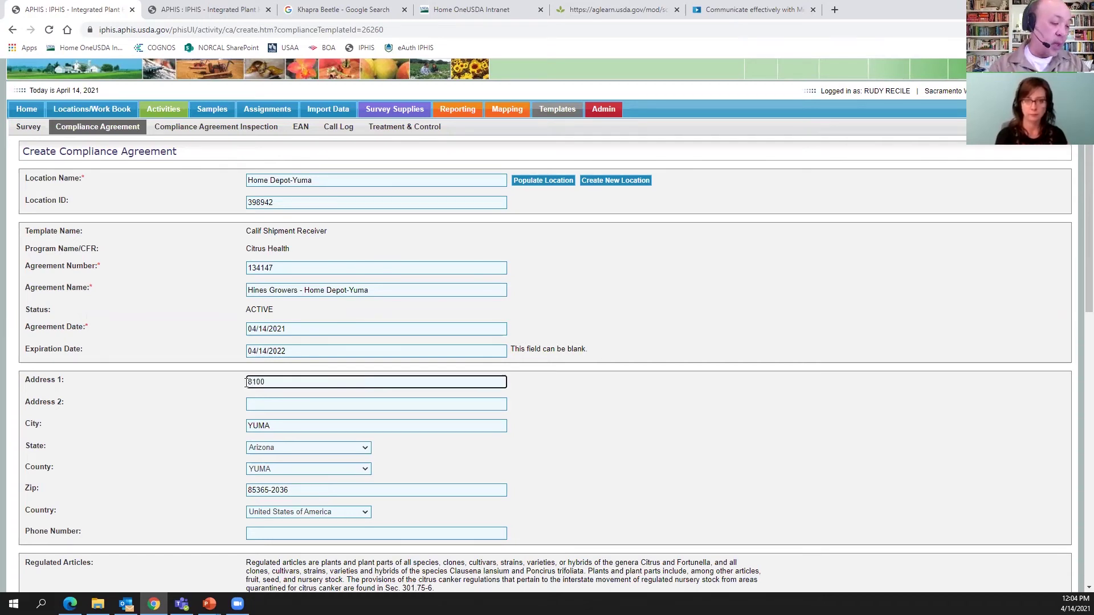
type(" Timm Road")
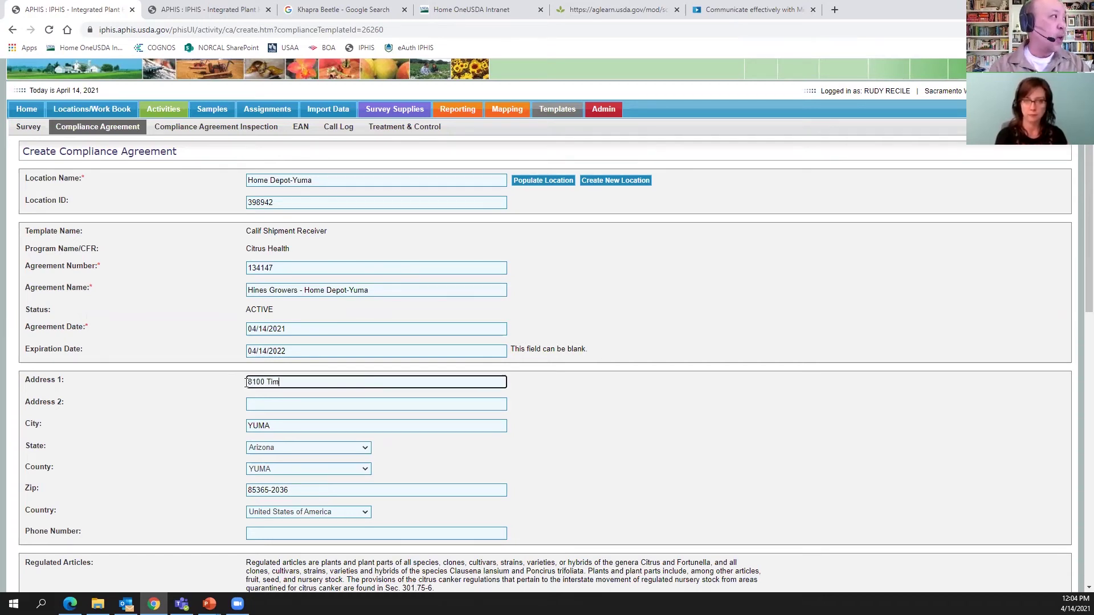
key("Tab")
type("Fairfi")
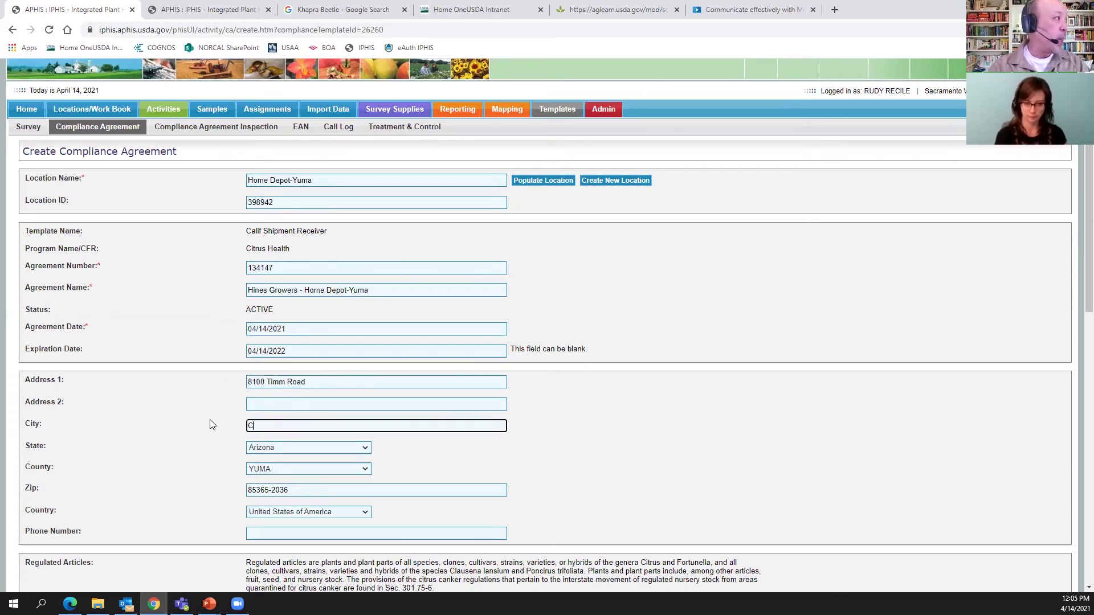
Step: Set the agreement address to state California and county SOLANO, and enter the grower's zip code
left_click(308, 468)
left_click(304, 445)
key("Tab")
type("95687")
scroll(191, 514, "down", 1)
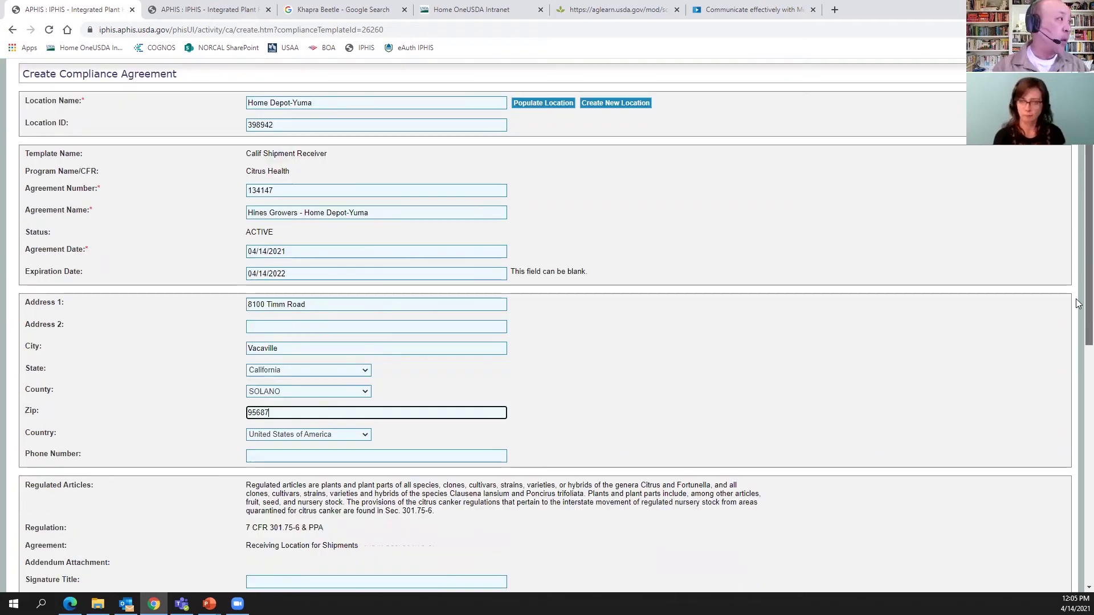
scroll(192, 514, "up", 1)
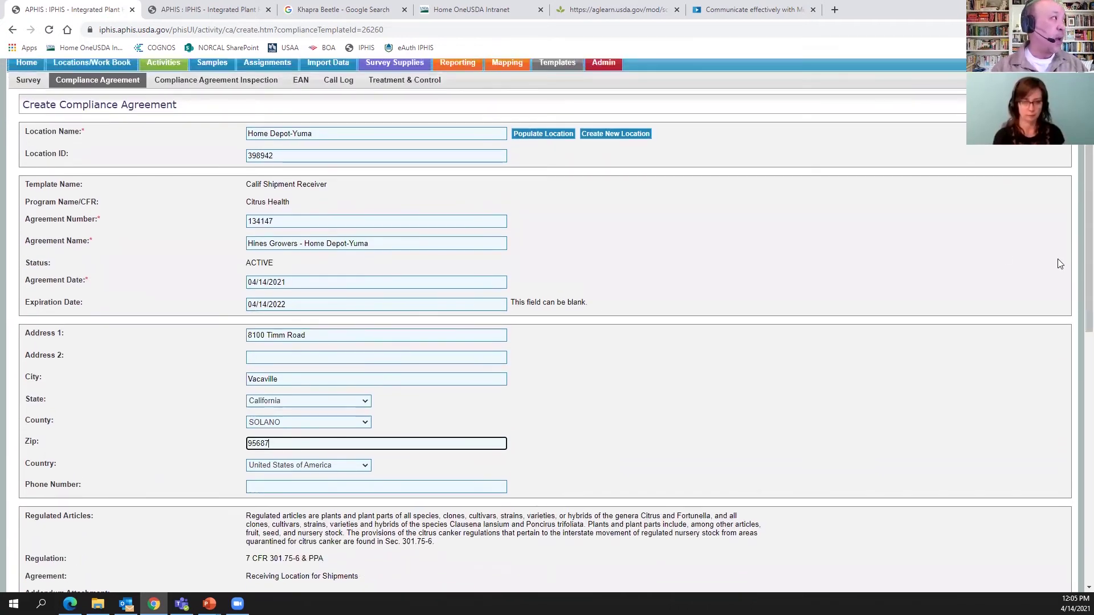
Step: Export the agreement to Form 519 and save it as "Hines Example ppq519.pdf" in the USDA Sacramento folder under Help Desk
scroll(1057, 259, "down", 10)
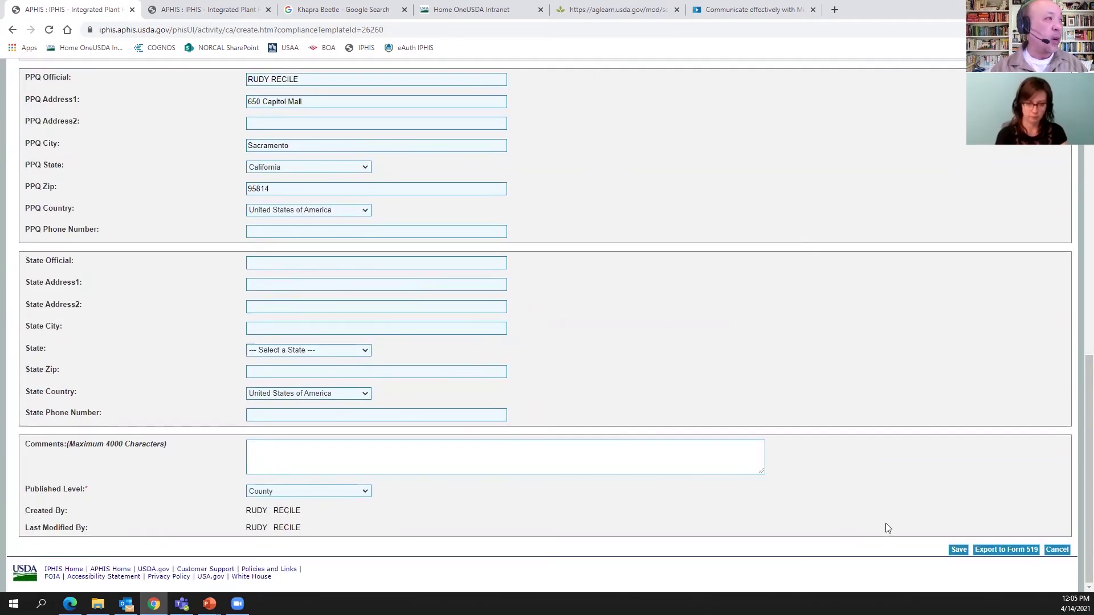
left_click(1001, 550)
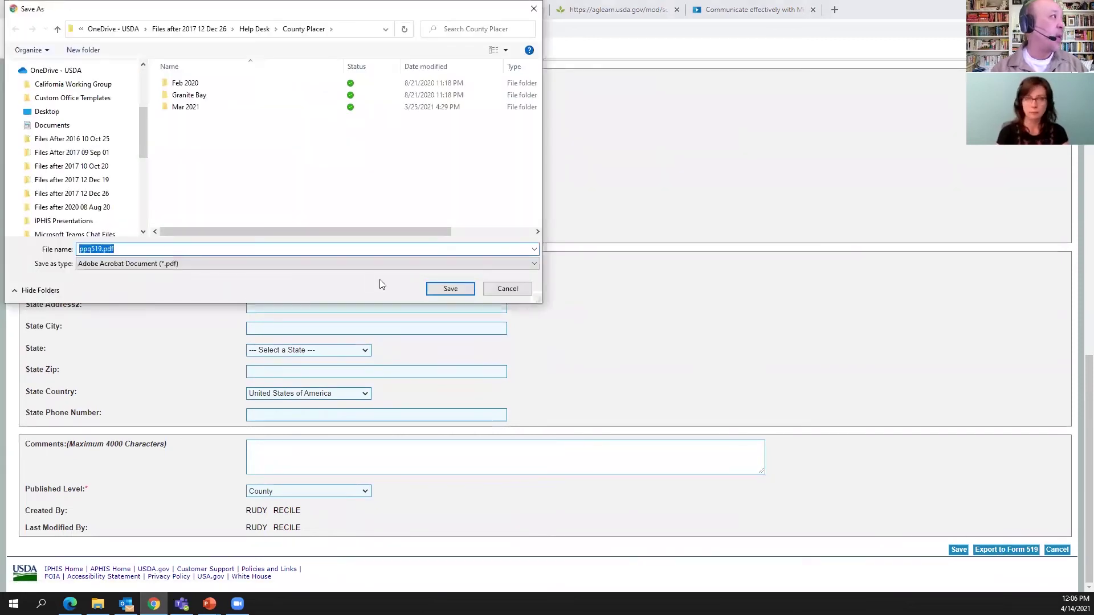
key("alt+Up")
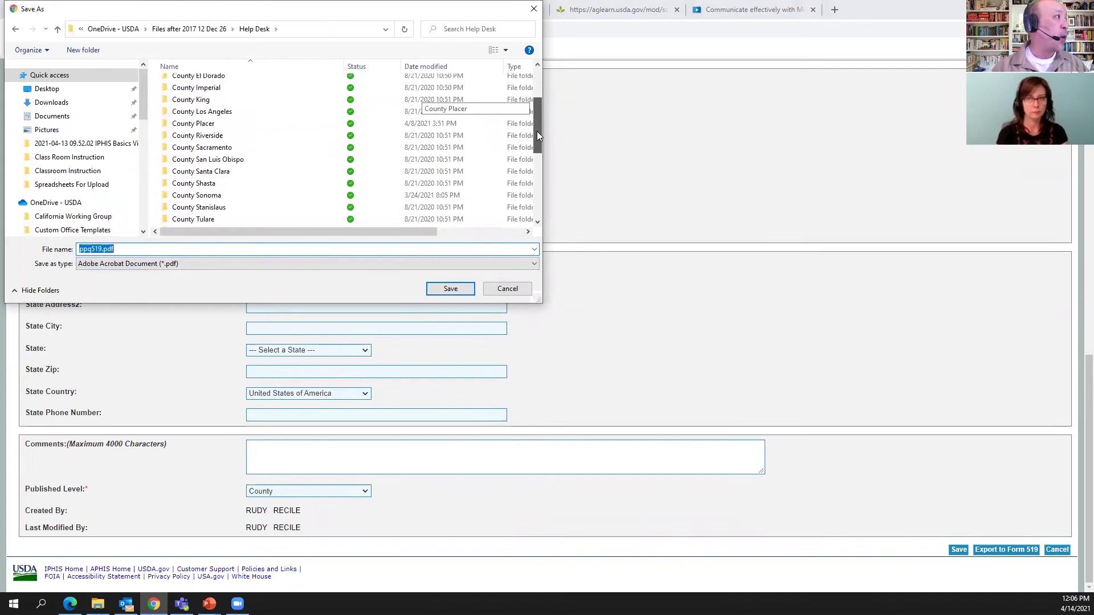
scroll(525, 80, "up", 2)
left_click_drag(537, 91, 538, 174)
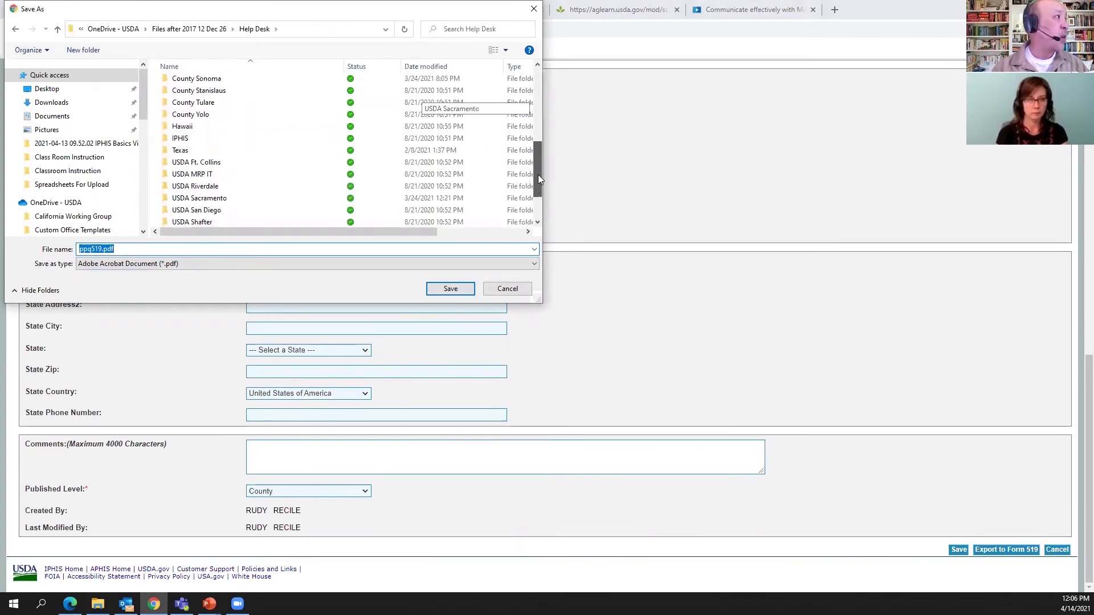
double_click(199, 197)
left_click(80, 248)
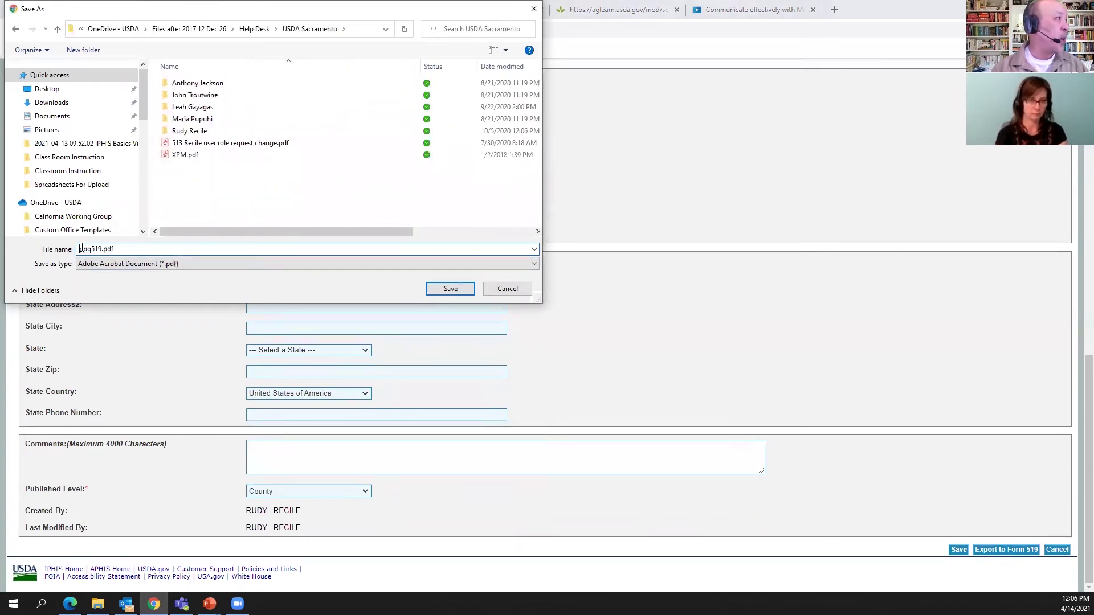
key("Return")
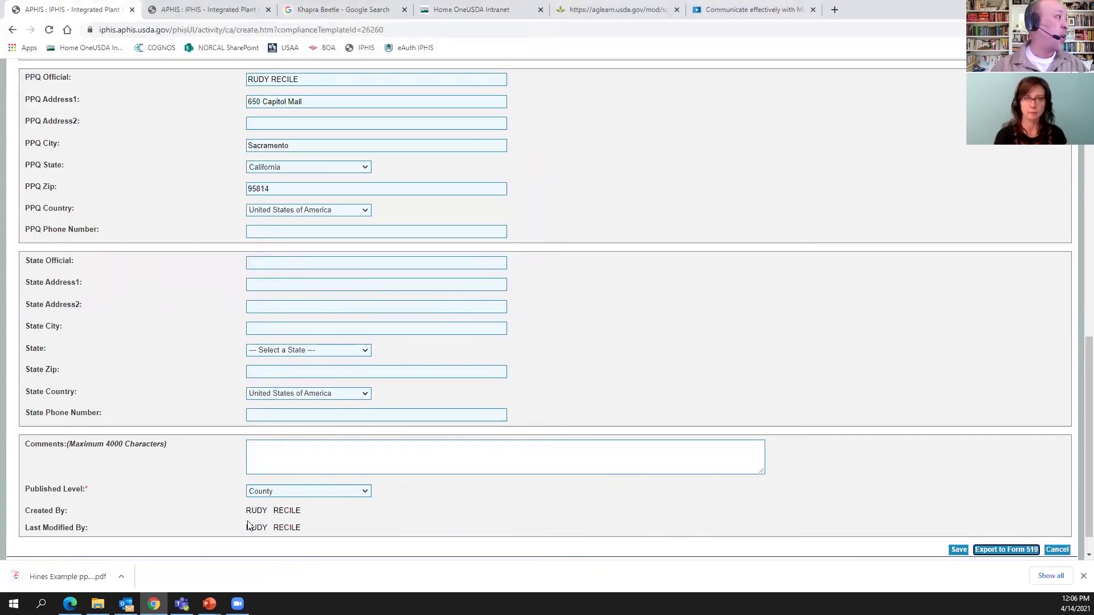
Step: Open the exported Form 519 PDF, enlarge it to 200%, and check the location and the firm's name and mailing address
left_click(39, 577)
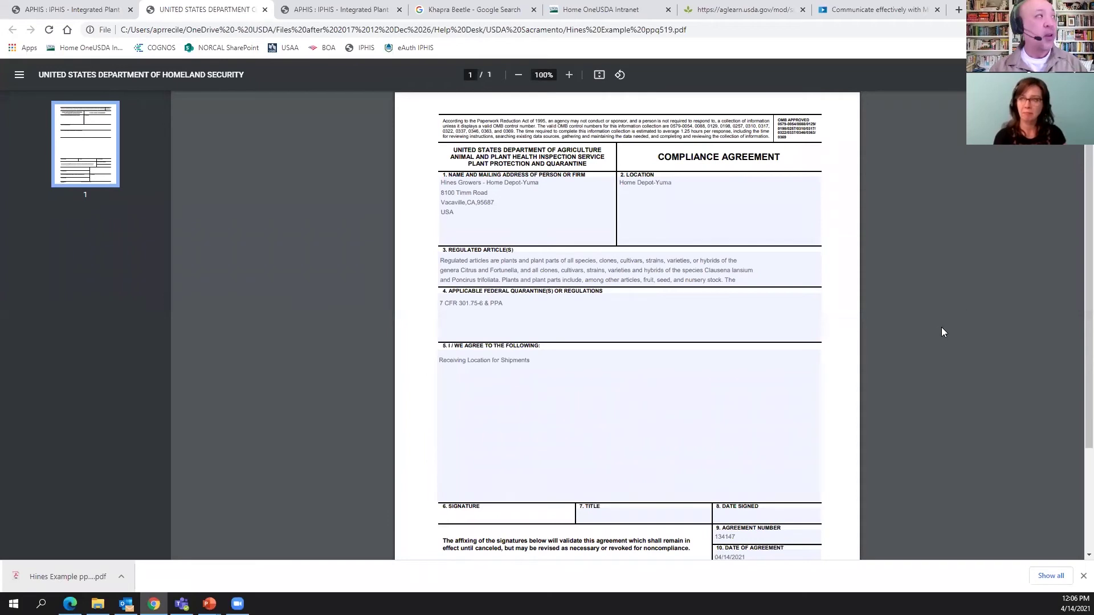
left_click(615, 182)
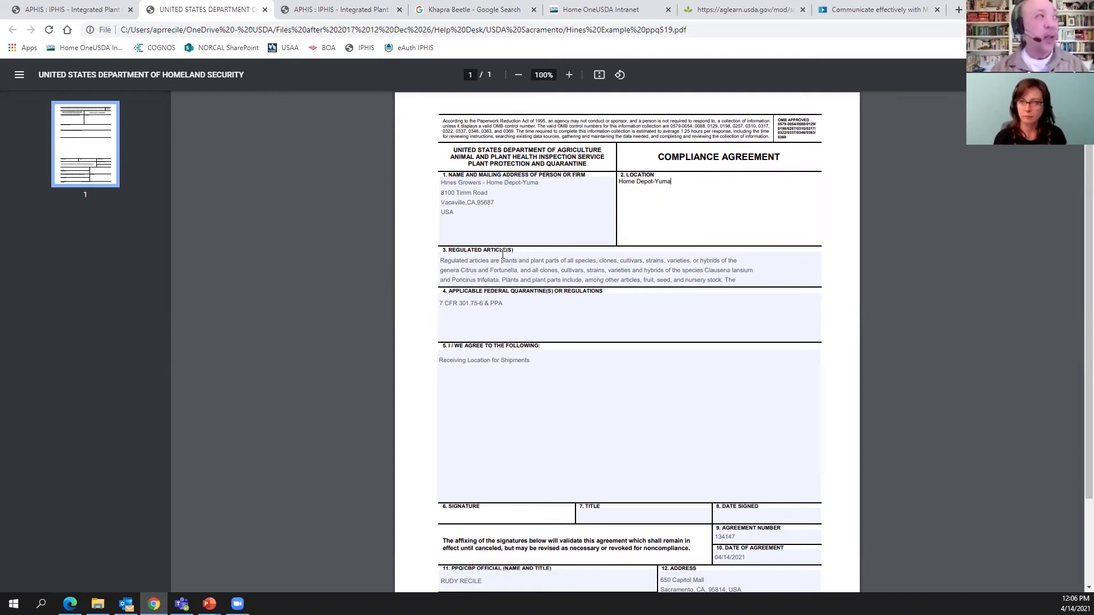
left_click(568, 77)
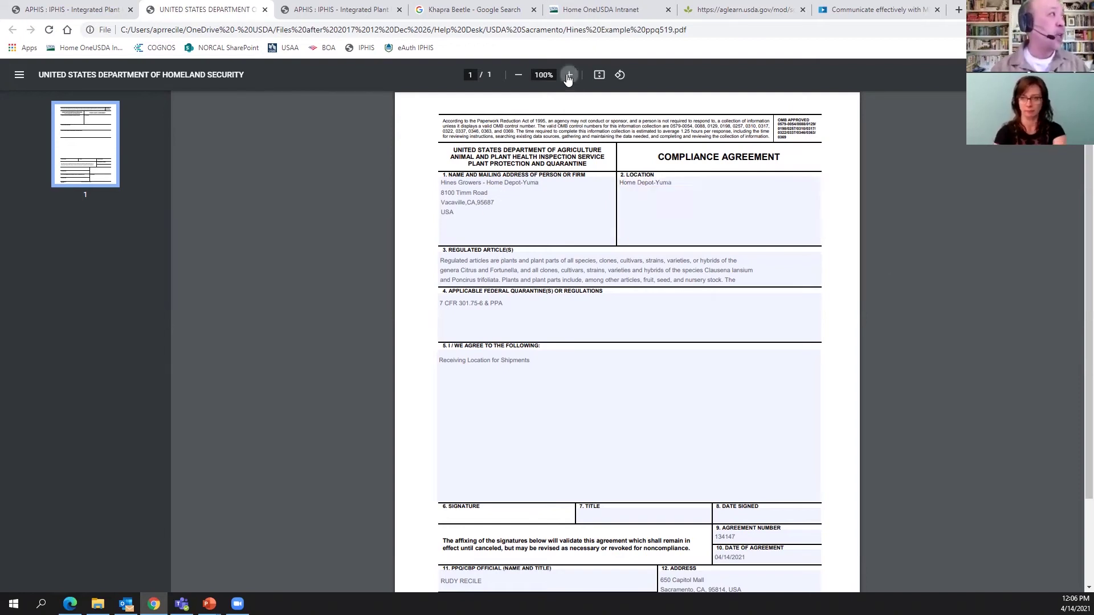
left_click(568, 77)
left_click(568, 77)
left_click(568, 77)
left_click(567, 76)
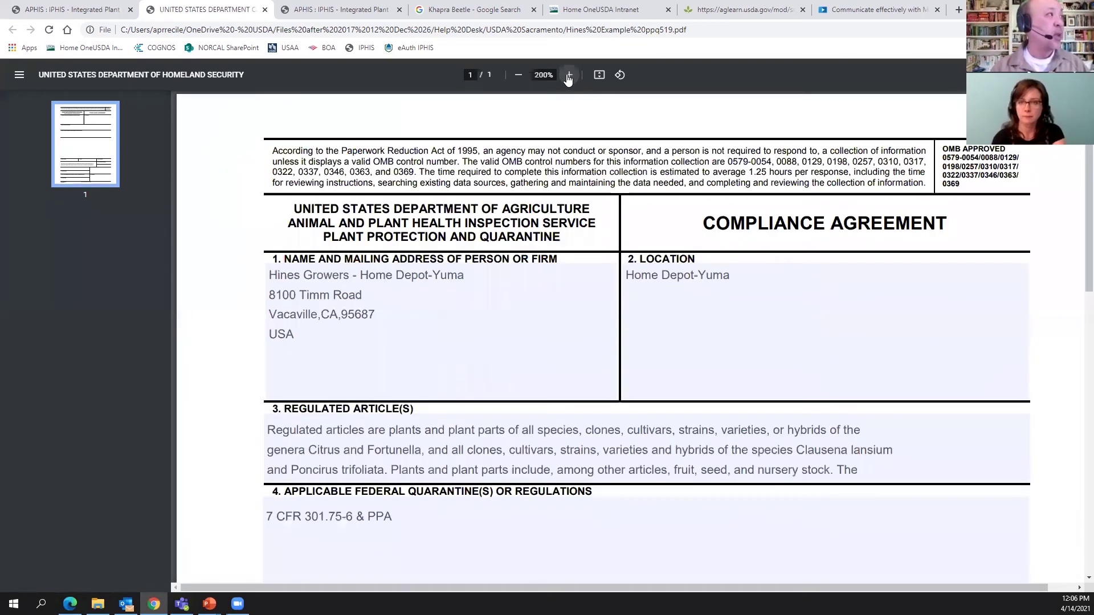
left_click_drag(732, 277, 611, 273)
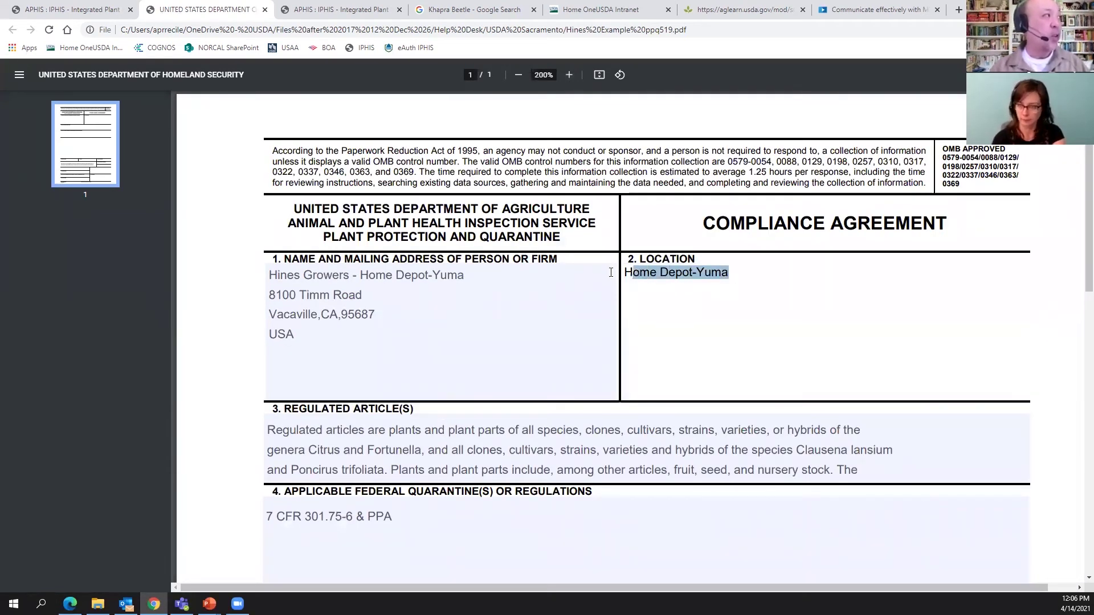
left_click(426, 305)
left_click_drag(380, 302, 263, 301)
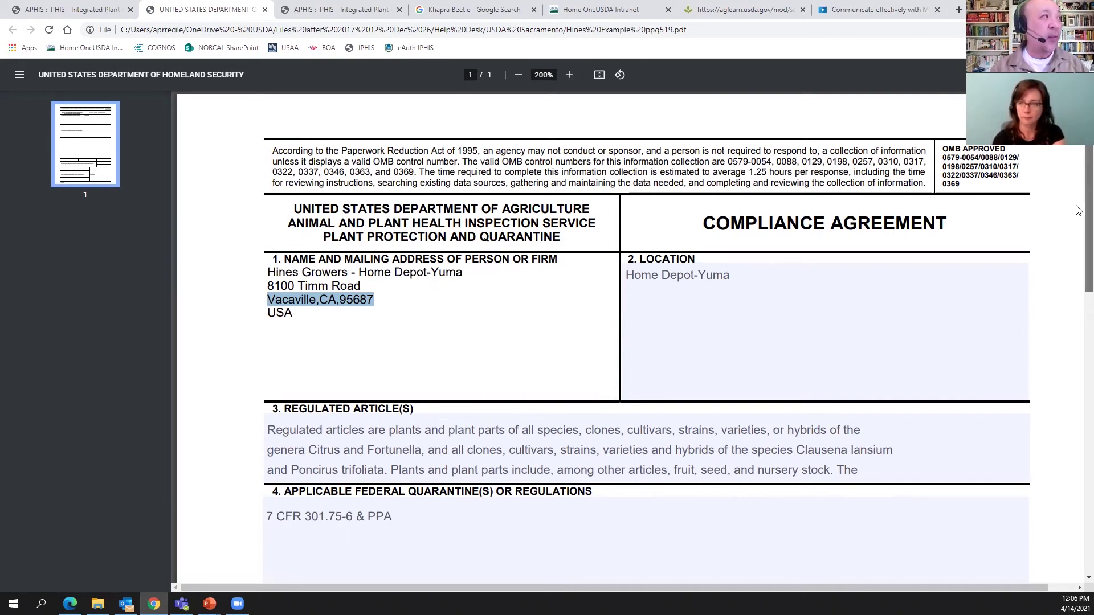
Step: Examine the remaining sections of Form 519, from regulated articles to the officials' signatures, and close the PDF
left_click_drag(1088, 208, 1088, 262)
scroll(626, 319, "down", 3)
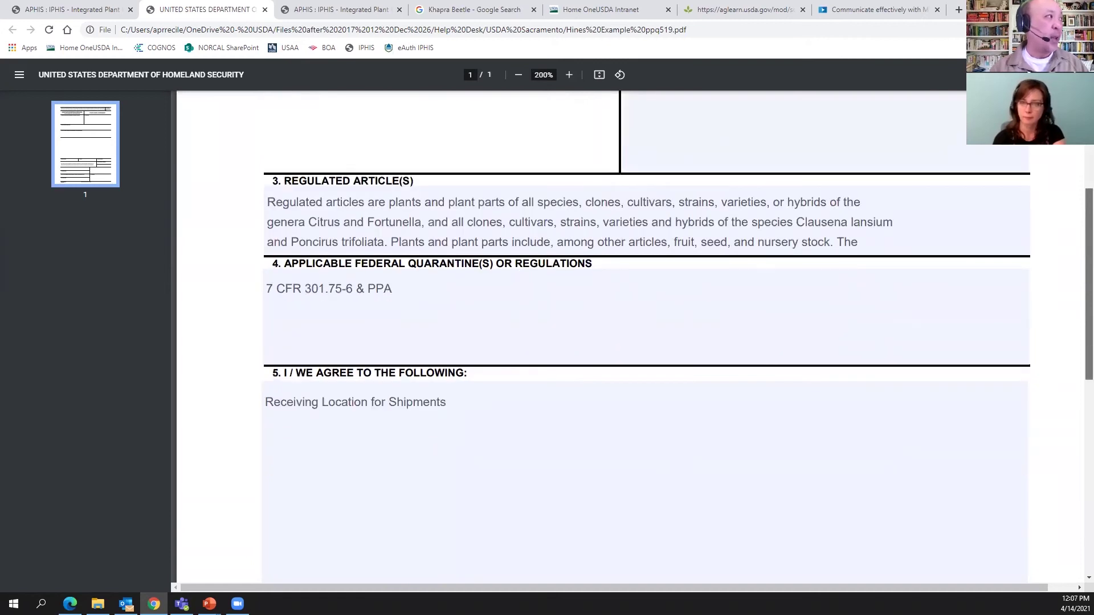
scroll(626, 319, "down", 7)
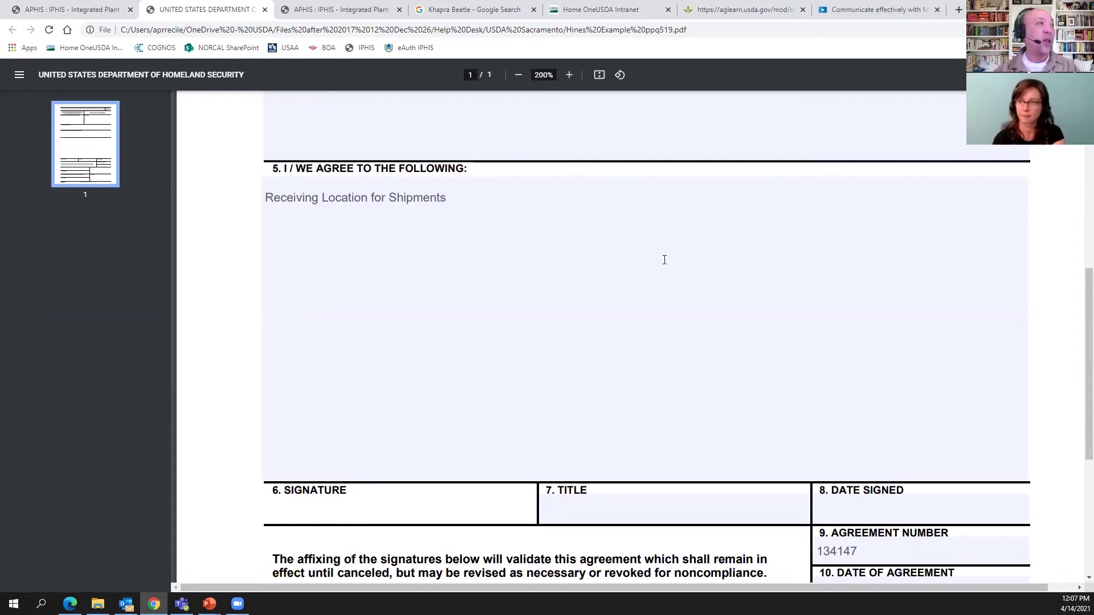
scroll(1079, 316, "down", 5)
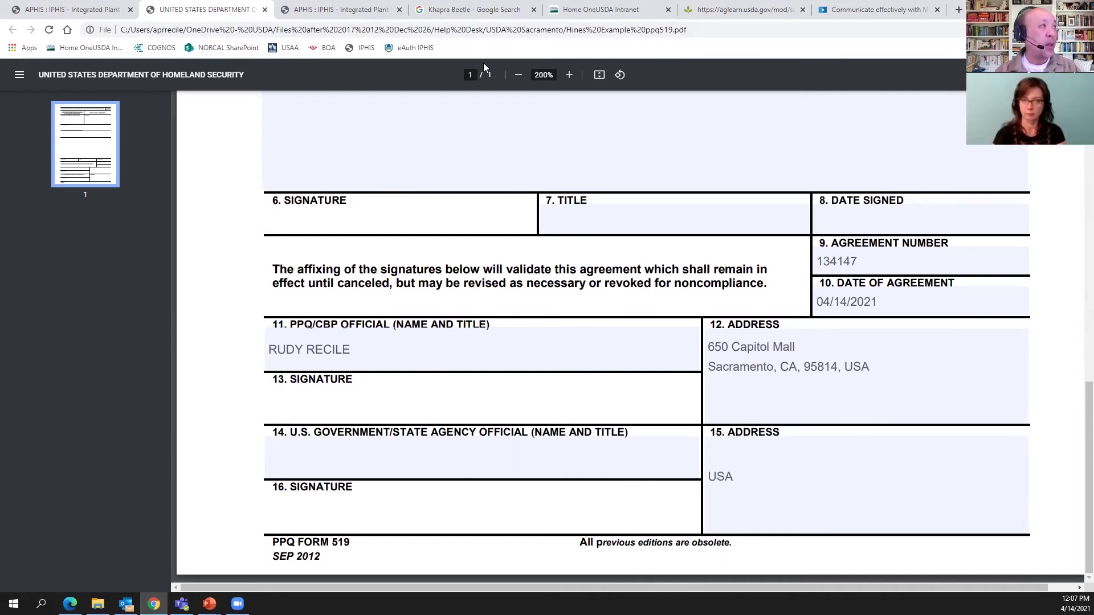
scroll(1076, 365, "up", 8)
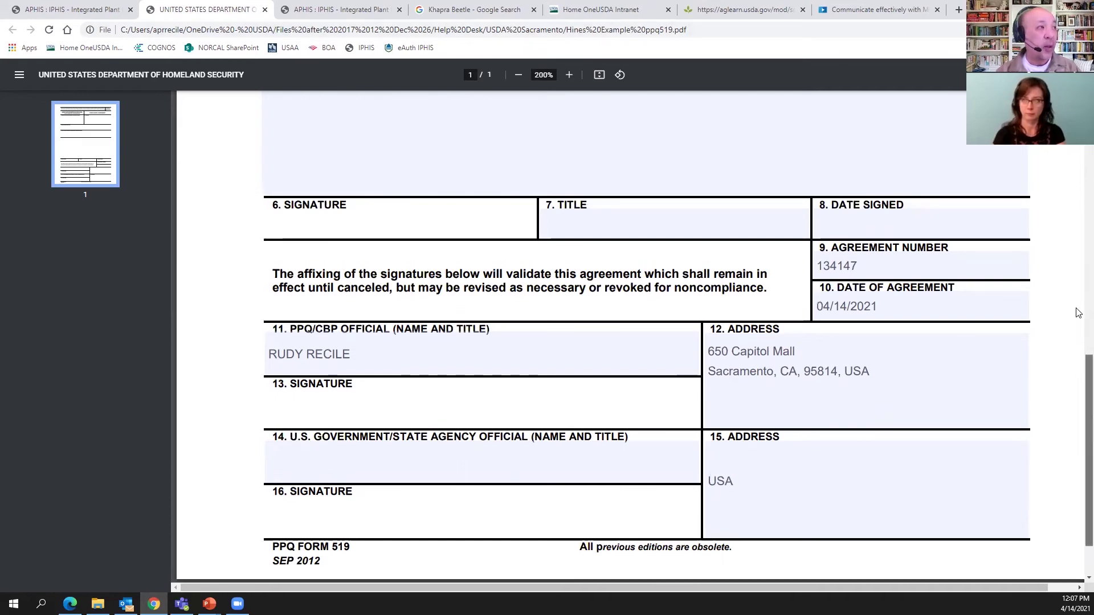
scroll(1078, 172, "up", 5)
left_click(265, 10)
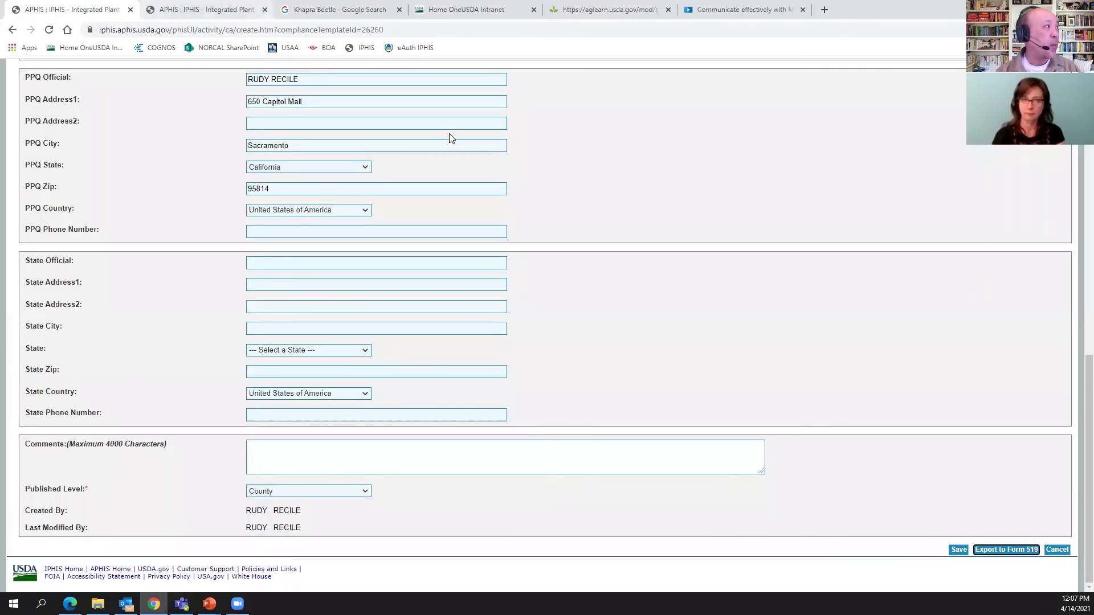
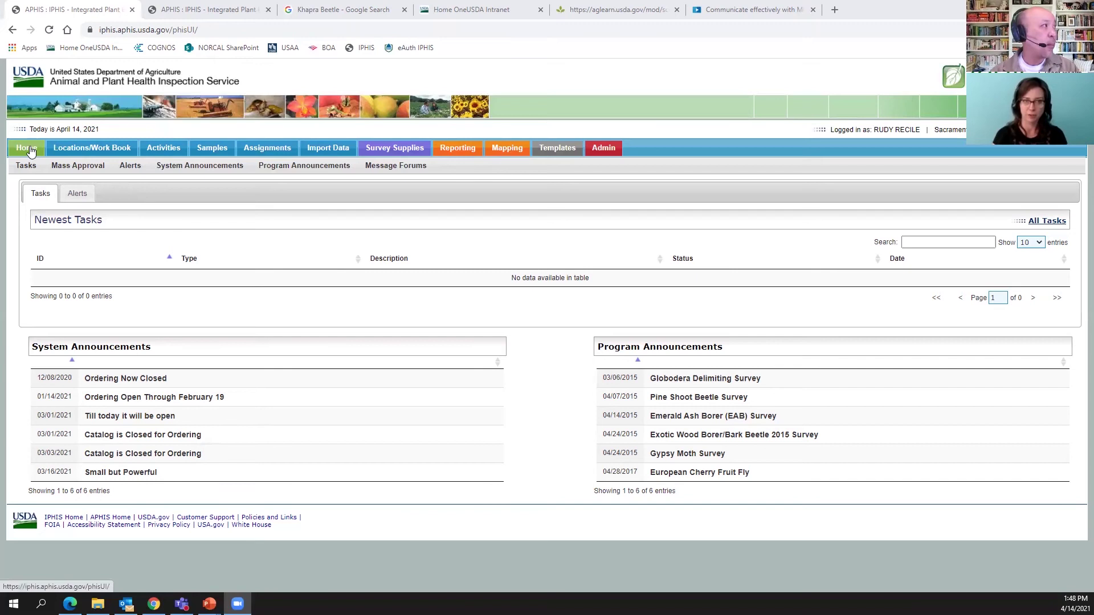
Step: Start creating a new Compliance Agreement Inspection activity
mouse_move(160, 150)
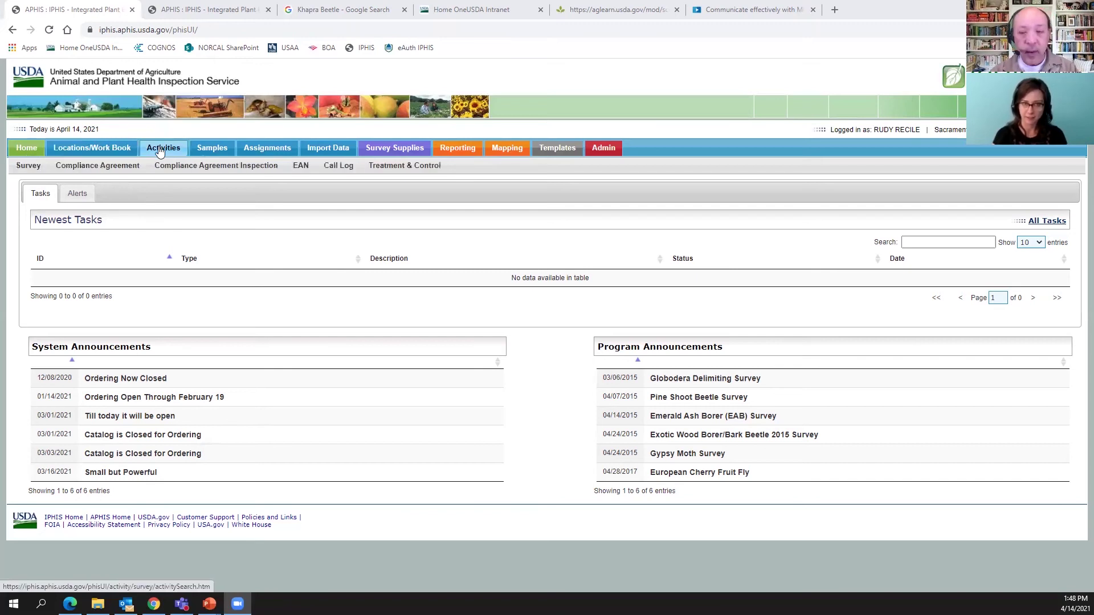
left_click(160, 150)
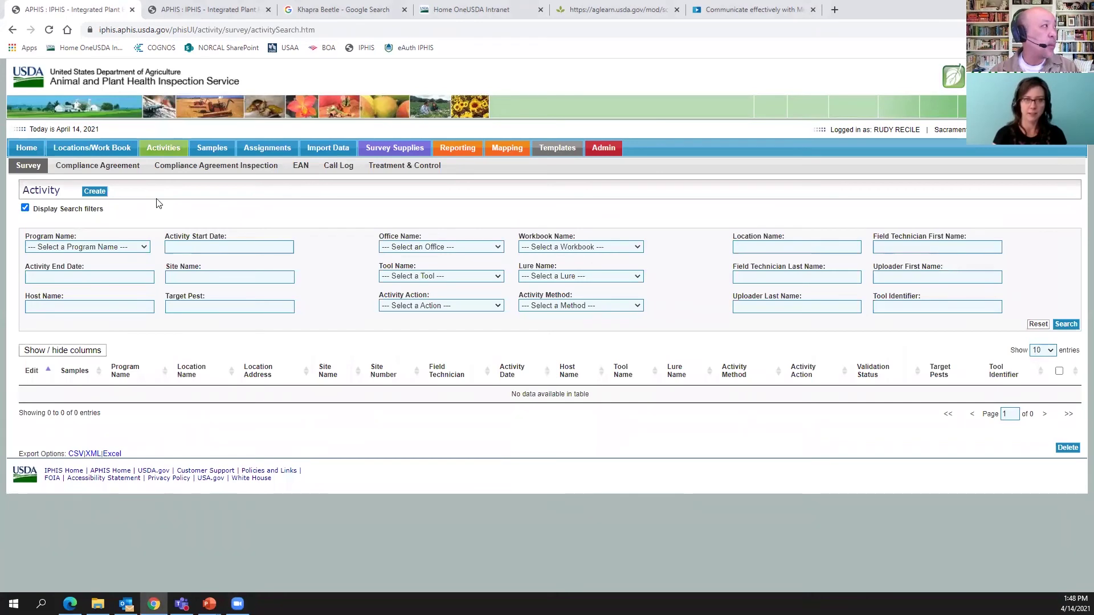
left_click(177, 170)
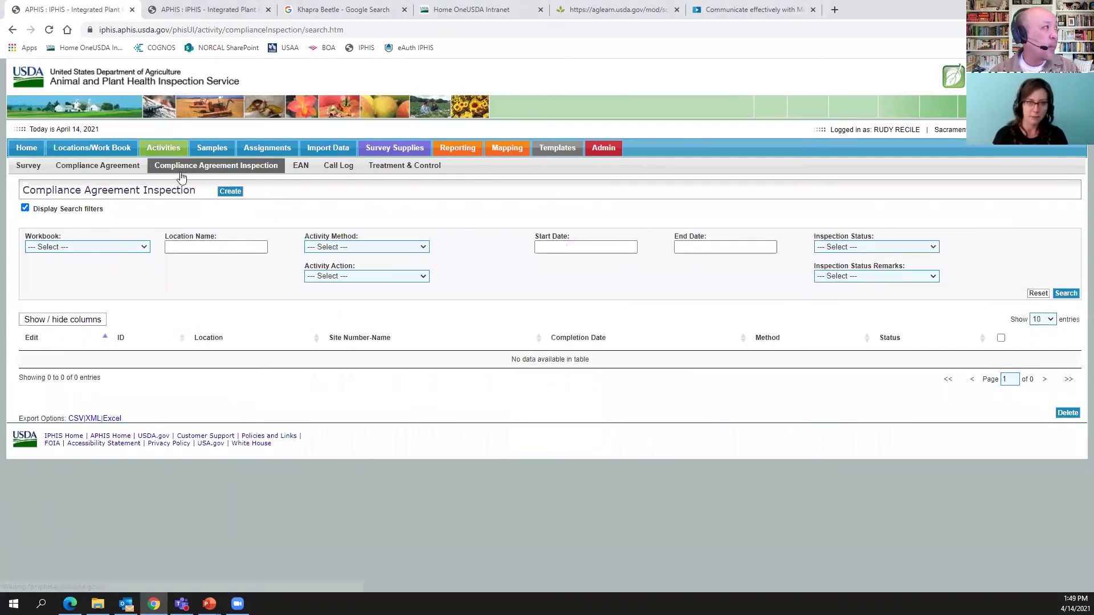
left_click(230, 192)
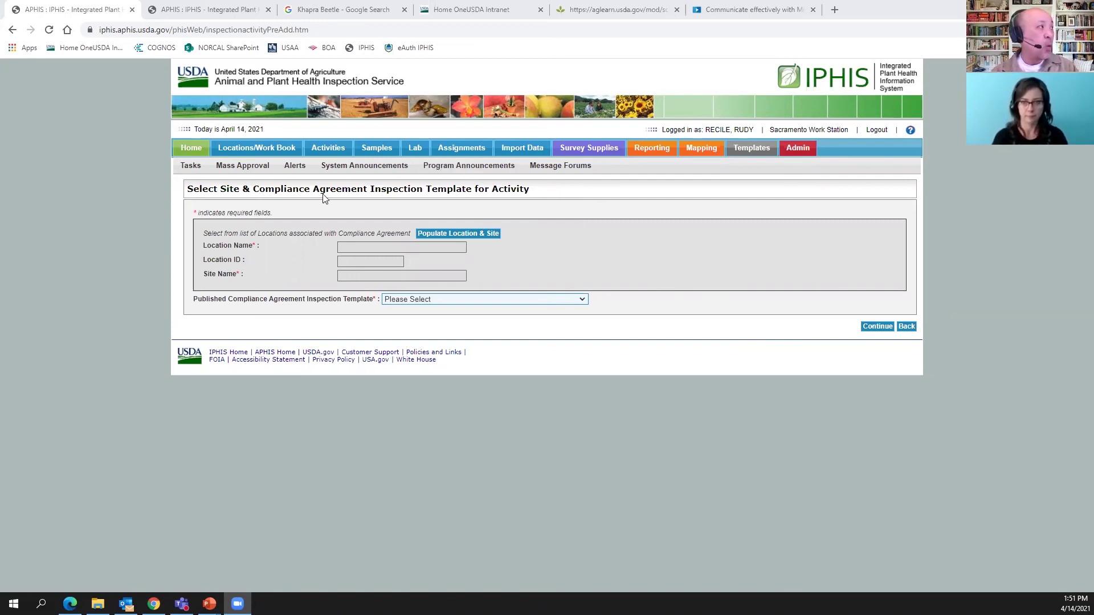
Step: Search the compliance agreement locations for "Hines Growers" and assign the Hines Growers, Inc. site to the inspection
left_click(459, 236)
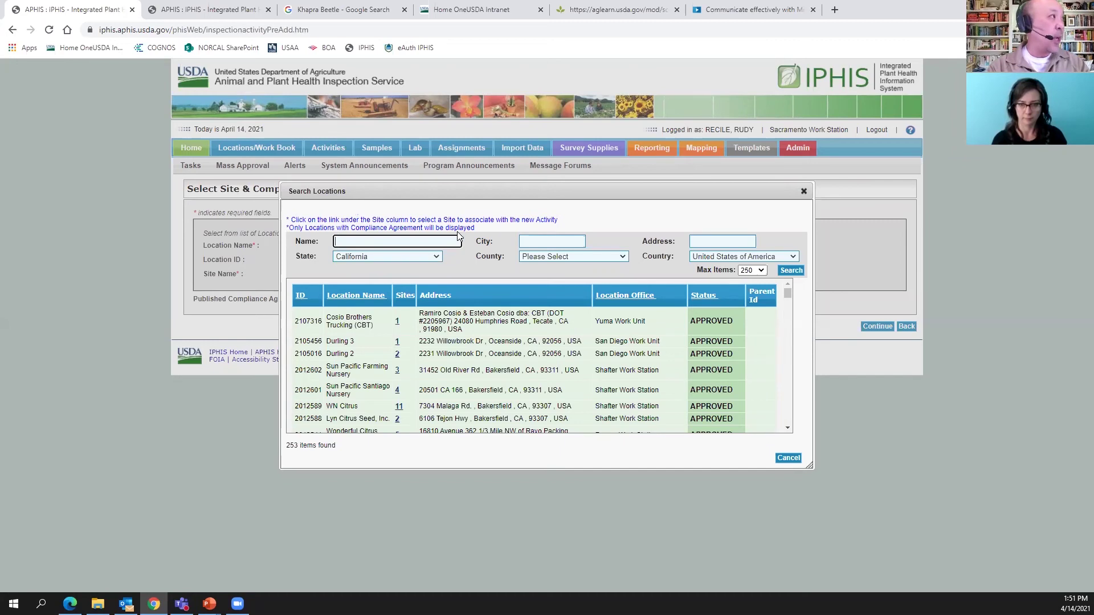
type("H")
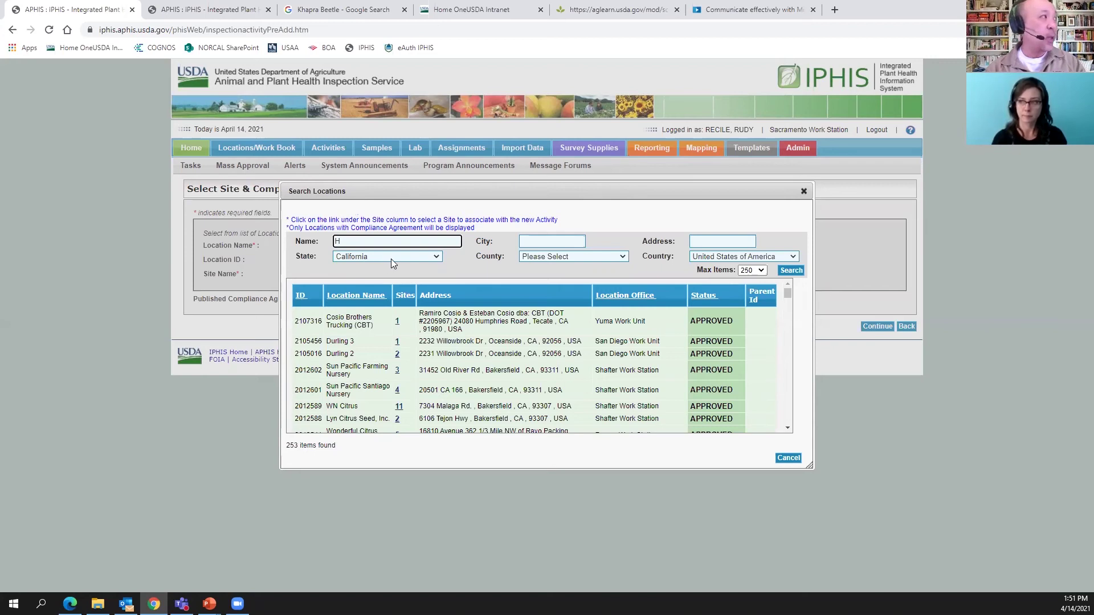
type("ines Growers")
left_click(789, 271)
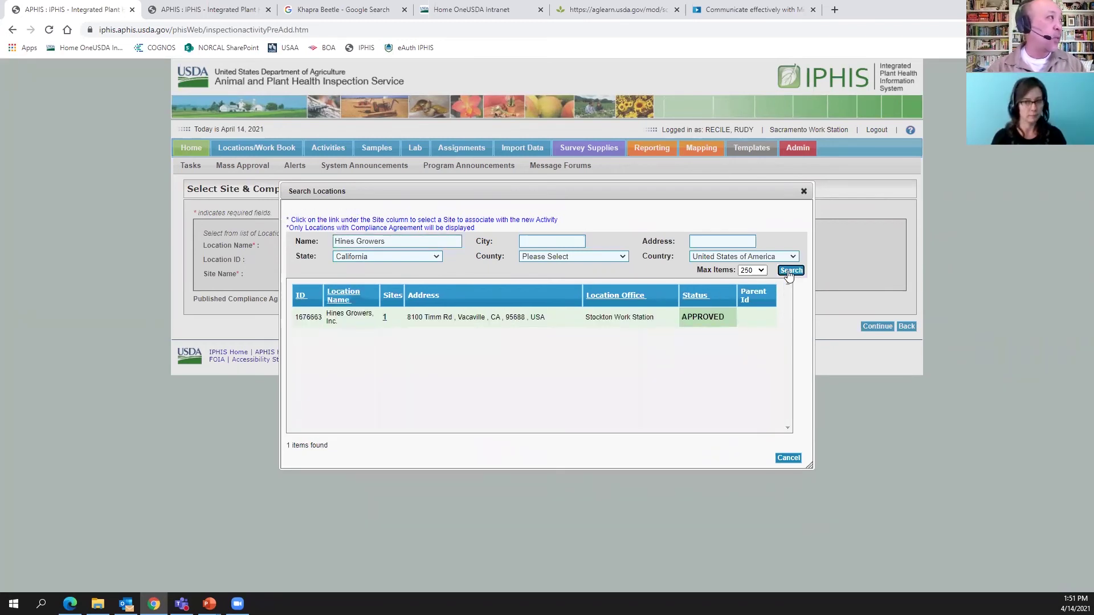
left_click(384, 318)
left_click(410, 290)
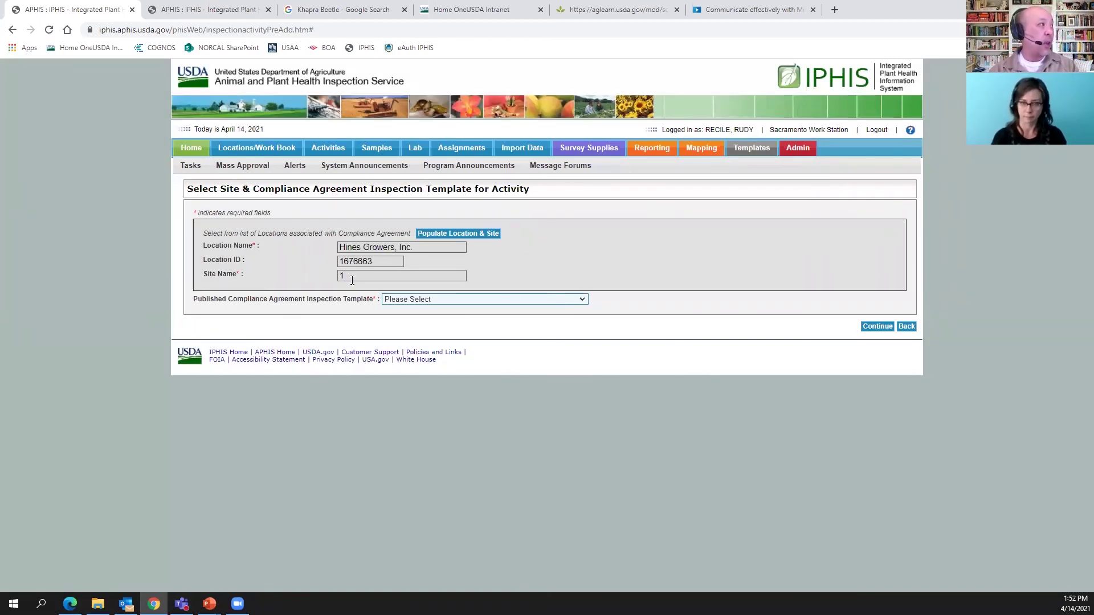
Step: Choose the inspection template "CA ACP Reg Screenhouse Inspection V2 2020 6 11 (Office - version: 1)" and continue to the activity form
left_click(580, 303)
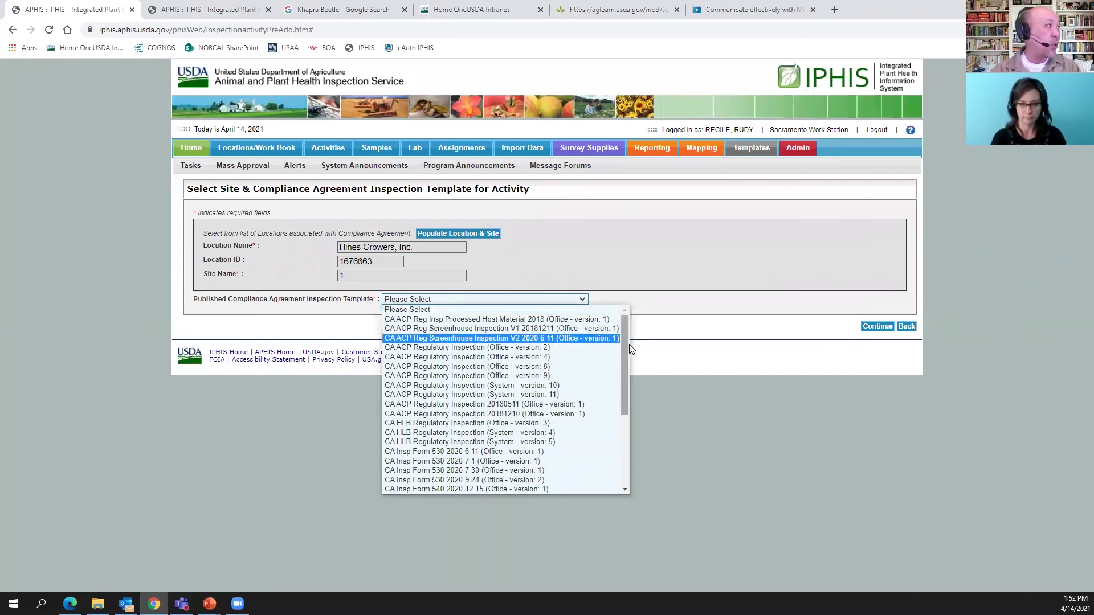
left_click(496, 339)
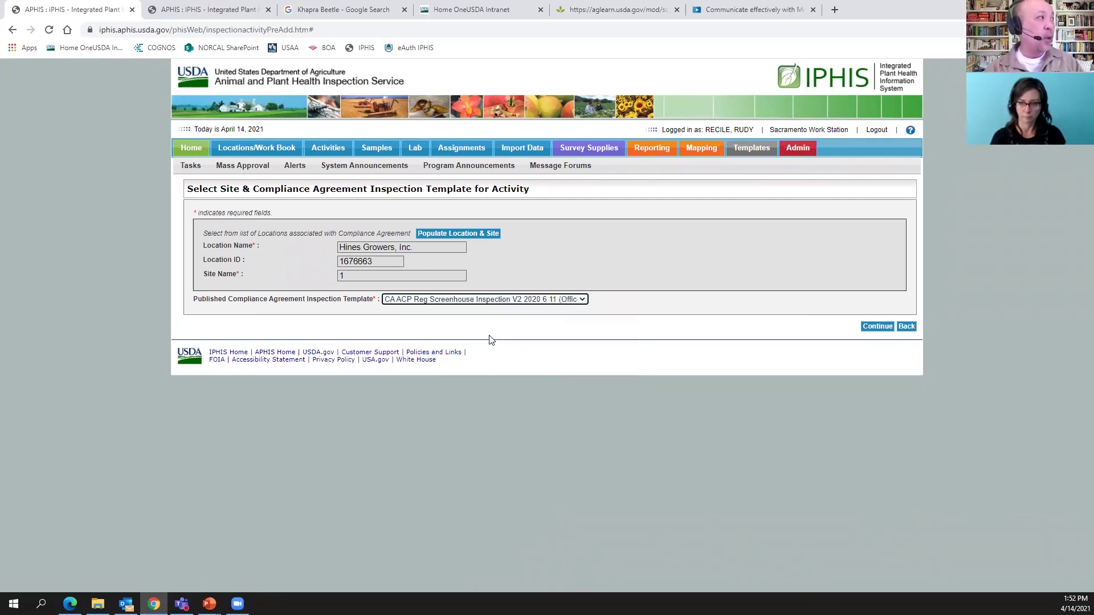
left_click(875, 329)
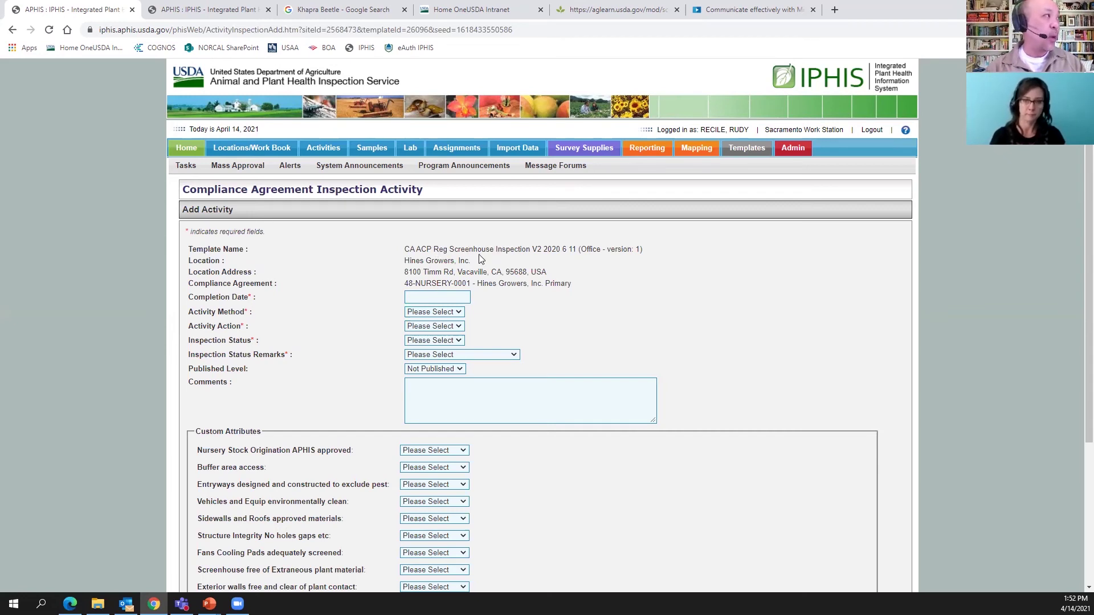
Step: Check the prefilled location, address and compliance agreement, and set the completion date to 04/14/2021
left_click_drag(472, 261, 403, 260)
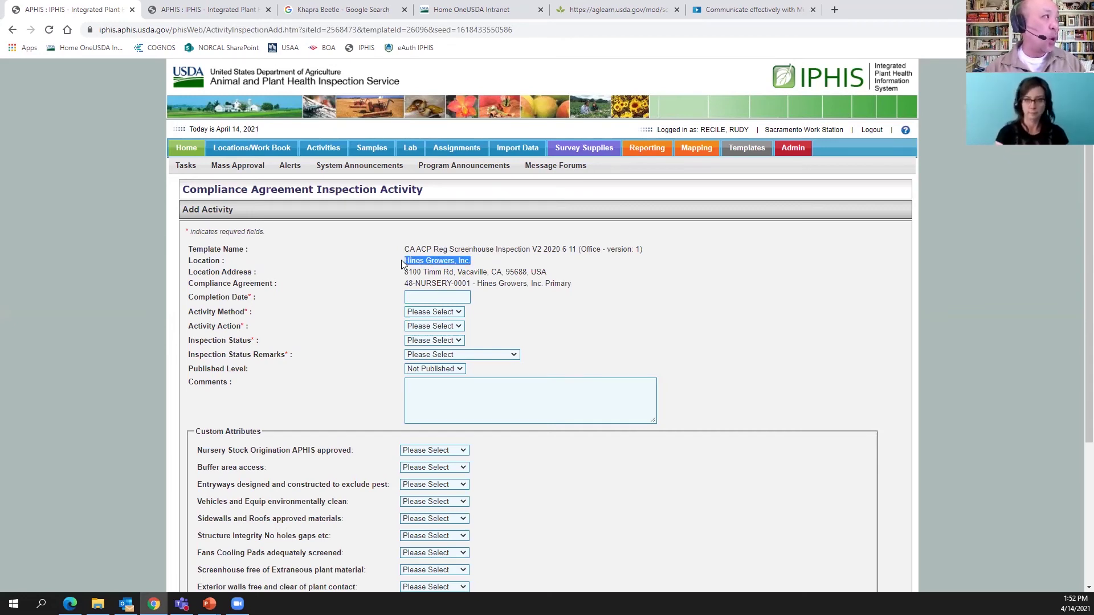
left_click_drag(549, 272, 404, 262)
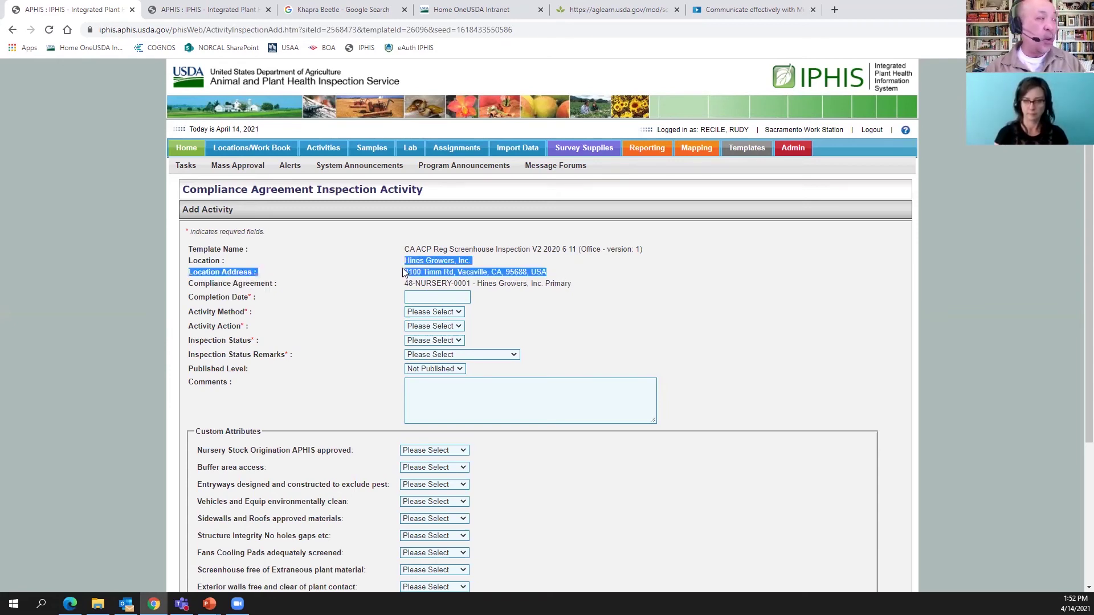
left_click(558, 315)
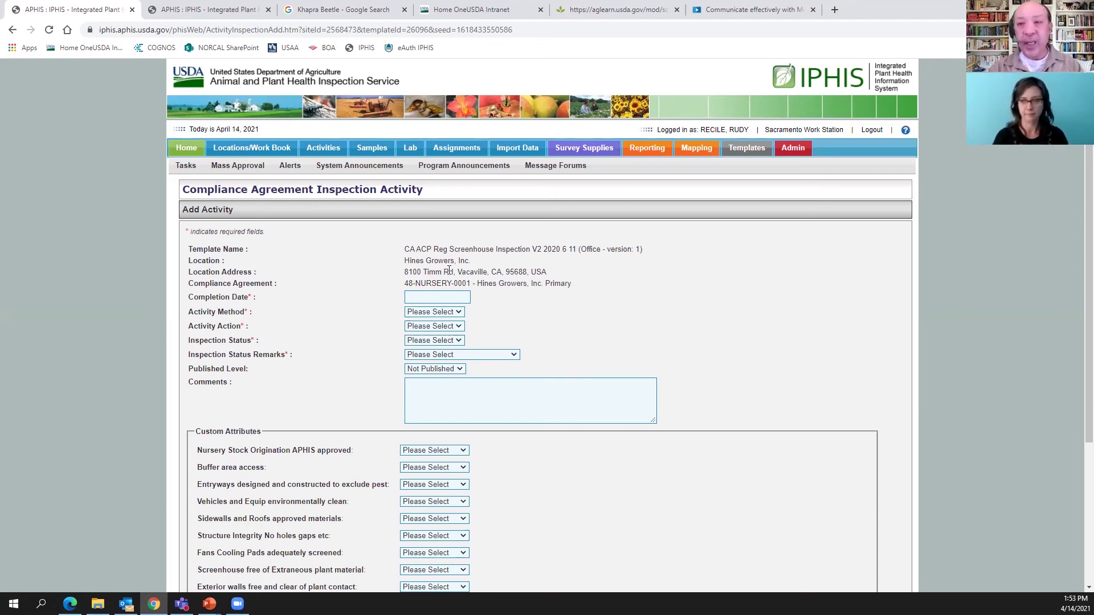
left_click_drag(575, 288, 404, 283)
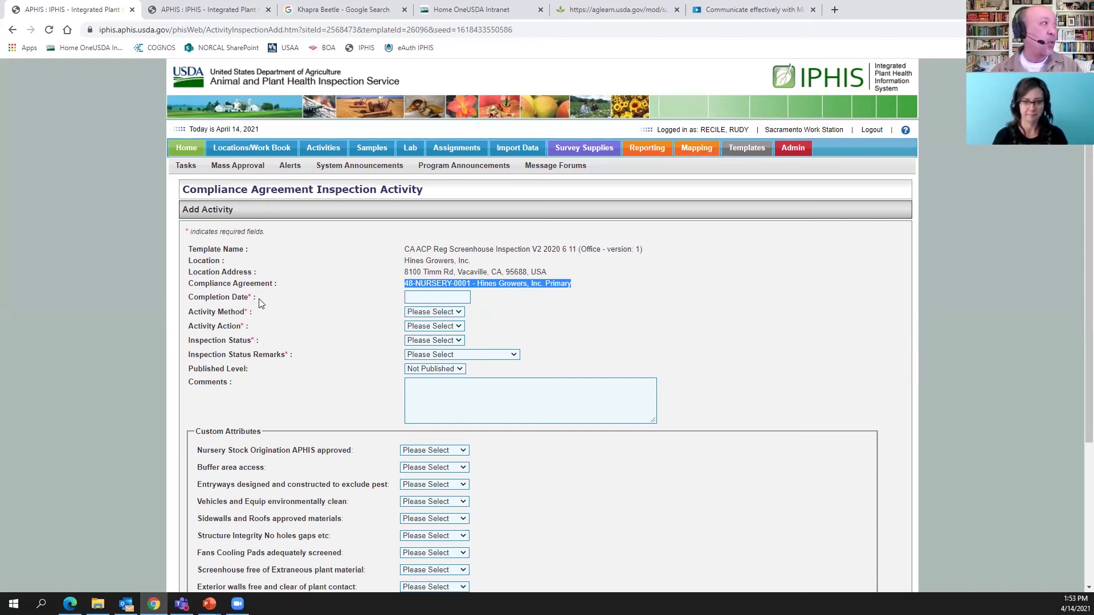
left_click(422, 296)
left_click(467, 369)
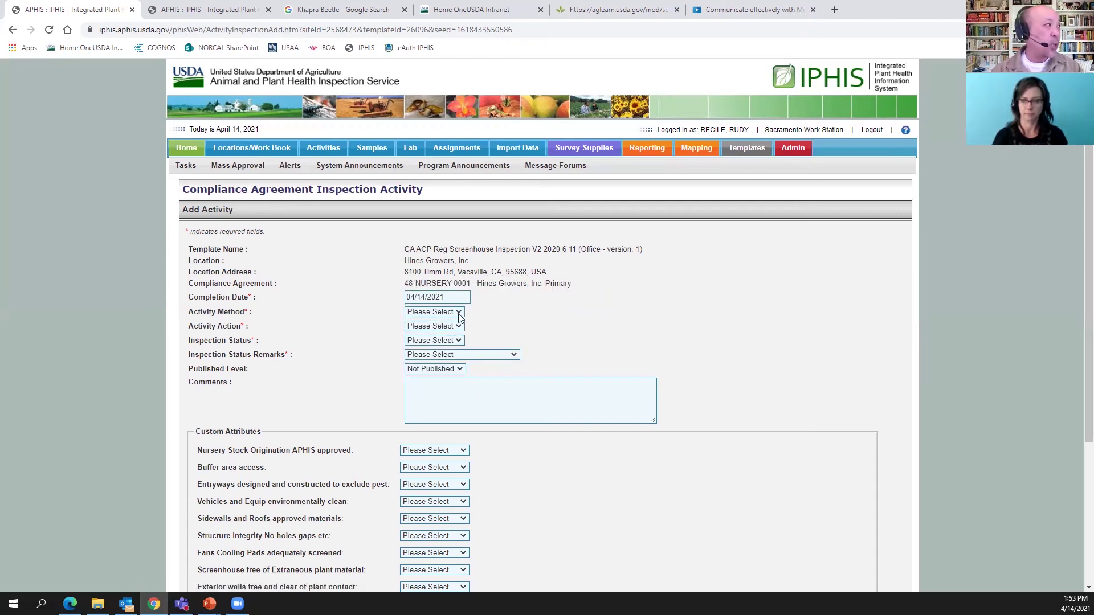
Step: Set the inspection's activity method to VISUAL and its activity action to INSPECT
left_click(459, 314)
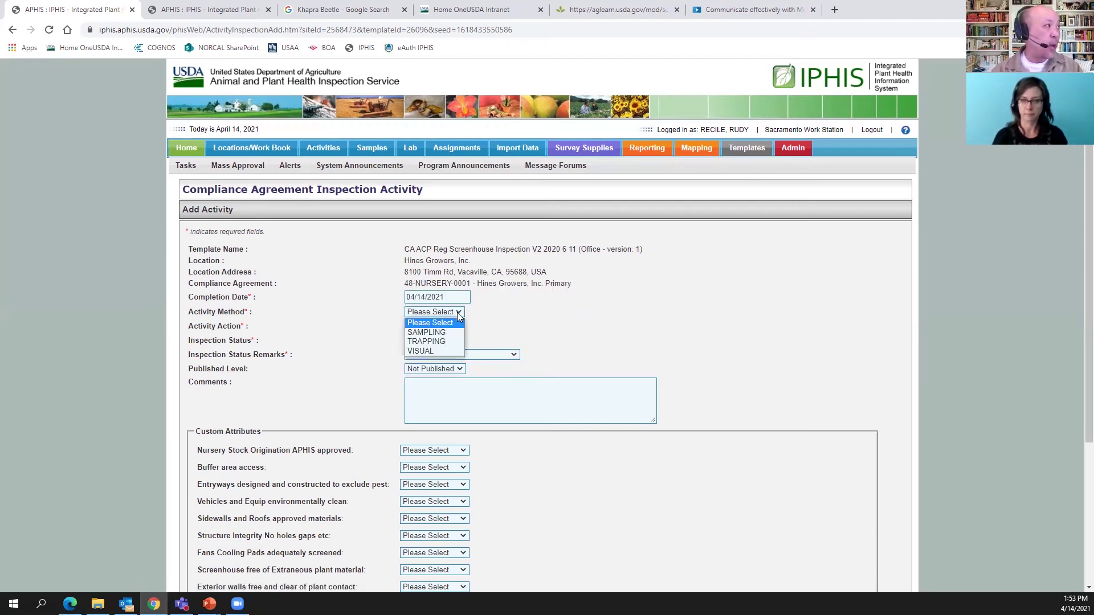
left_click(446, 351)
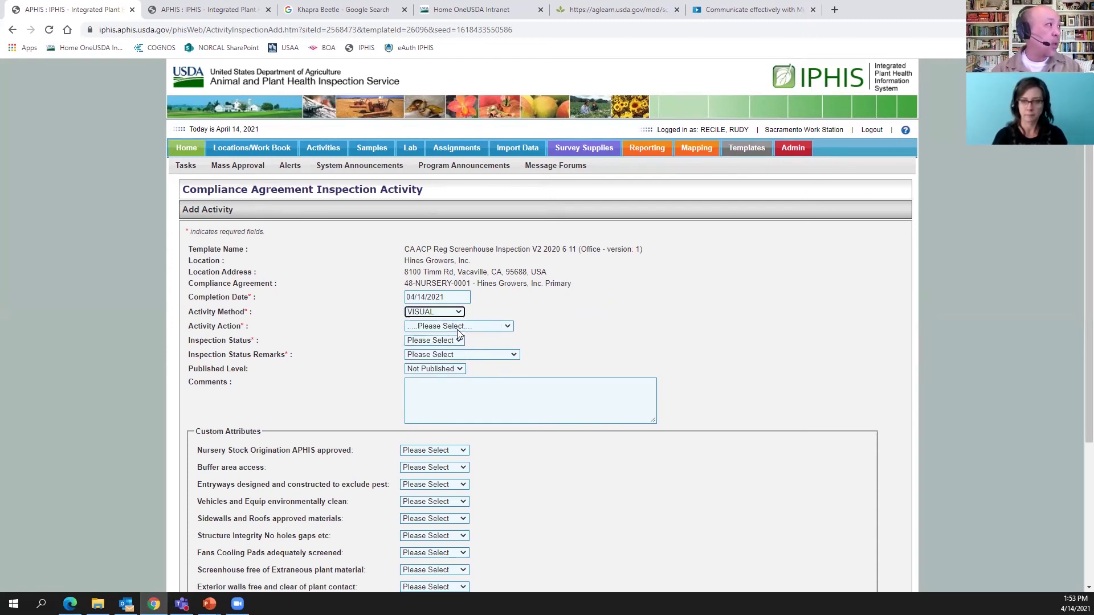
left_click(508, 328)
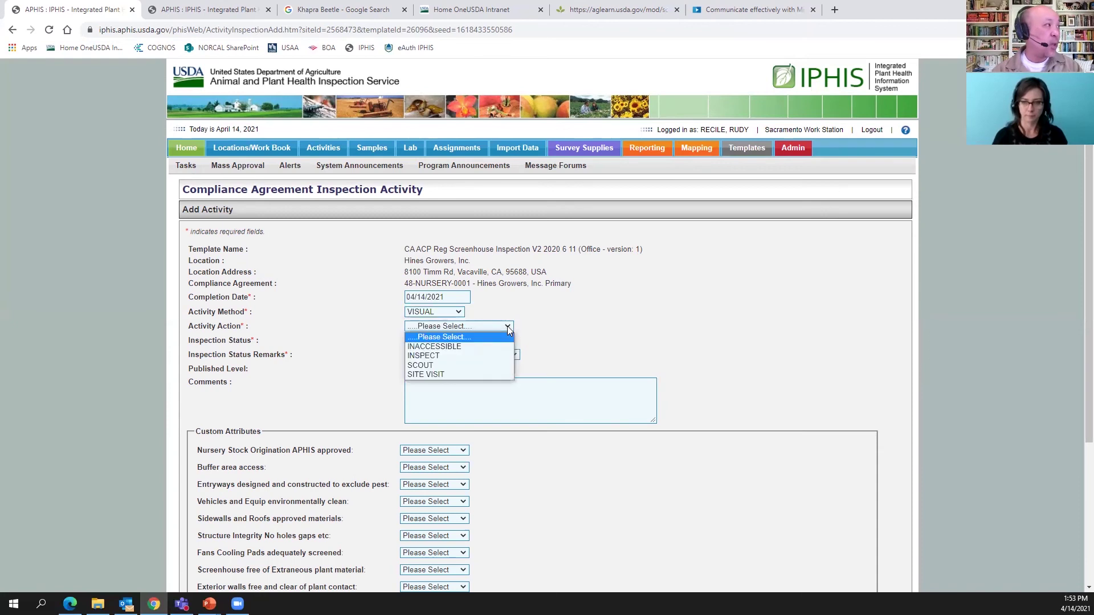
left_click(480, 357)
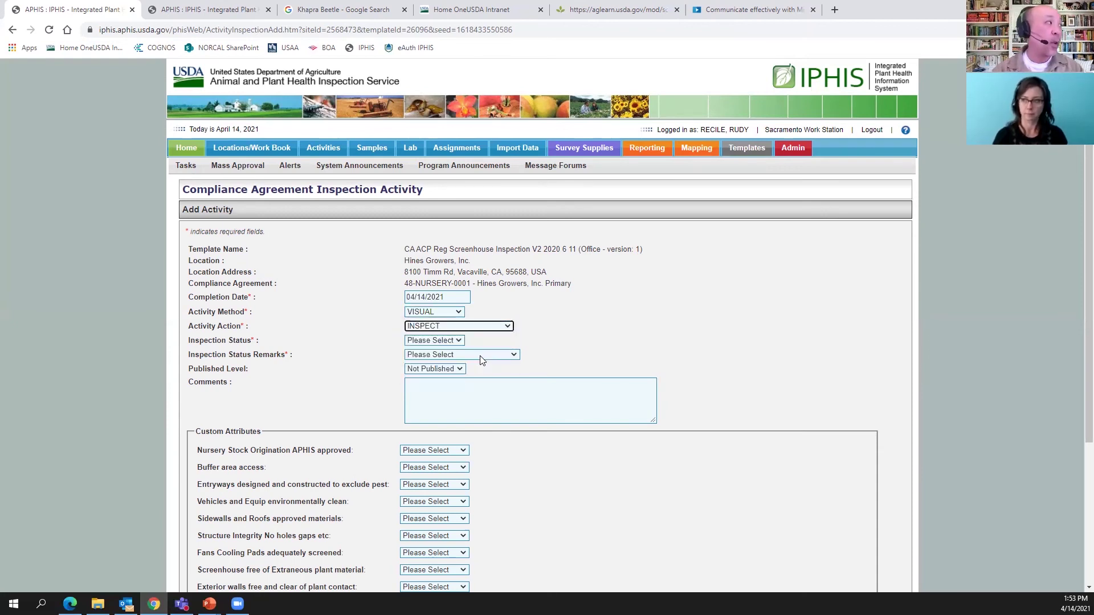
Step: Set the inspection status to PASSED with the status remark In Compliance
left_click(459, 342)
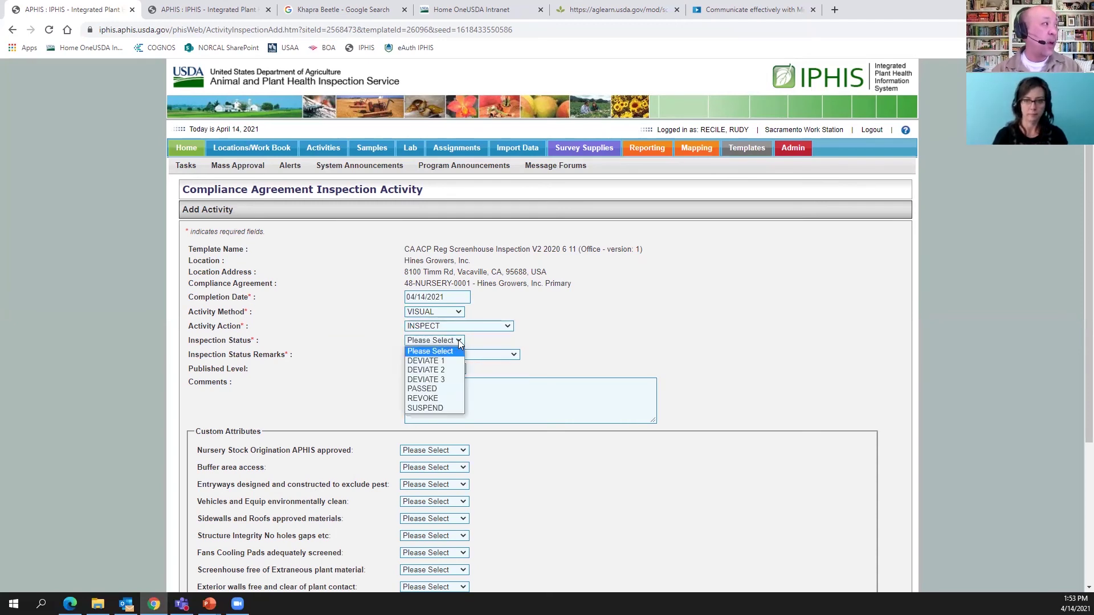
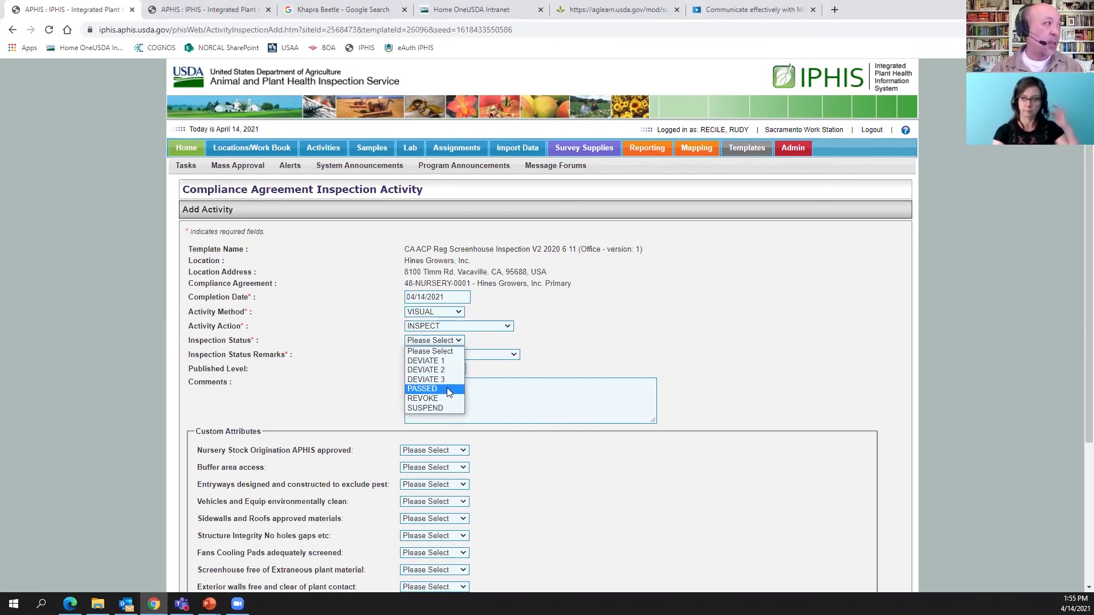
left_click(447, 390)
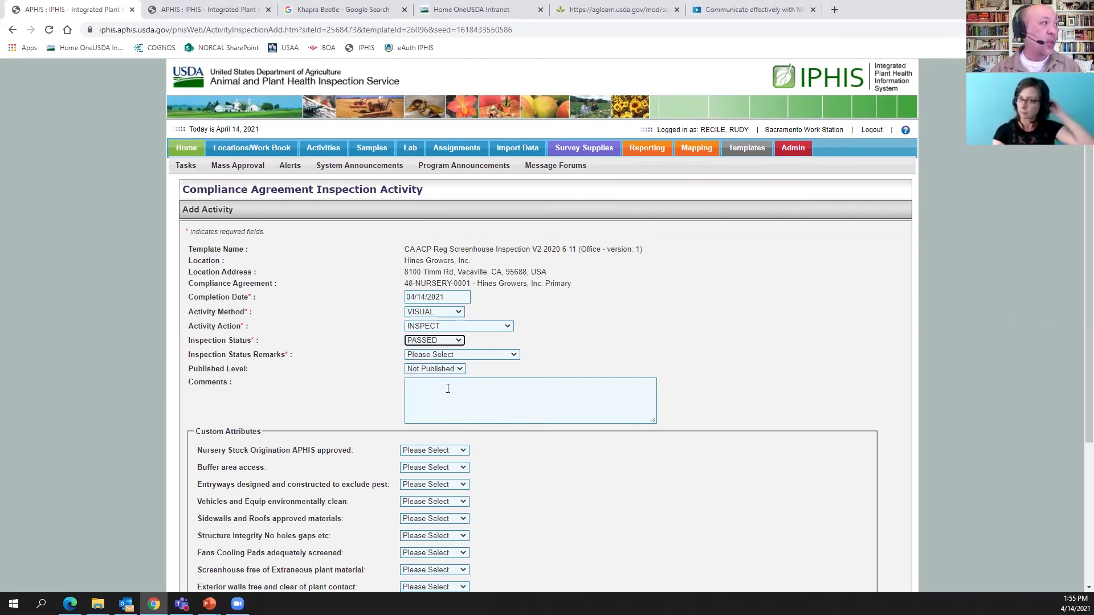
left_click(513, 356)
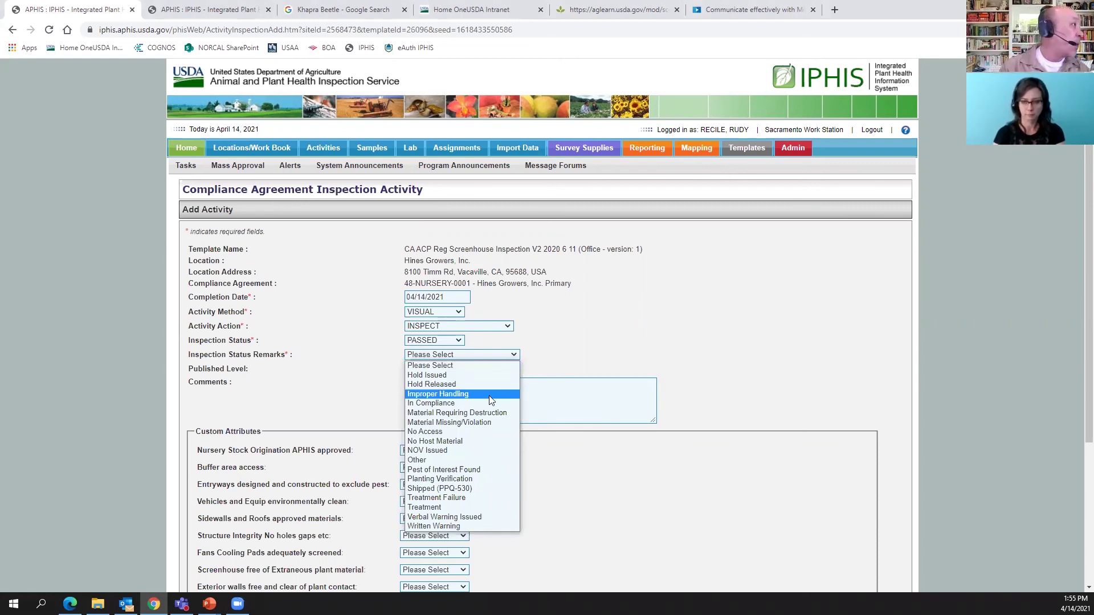
key("Up")
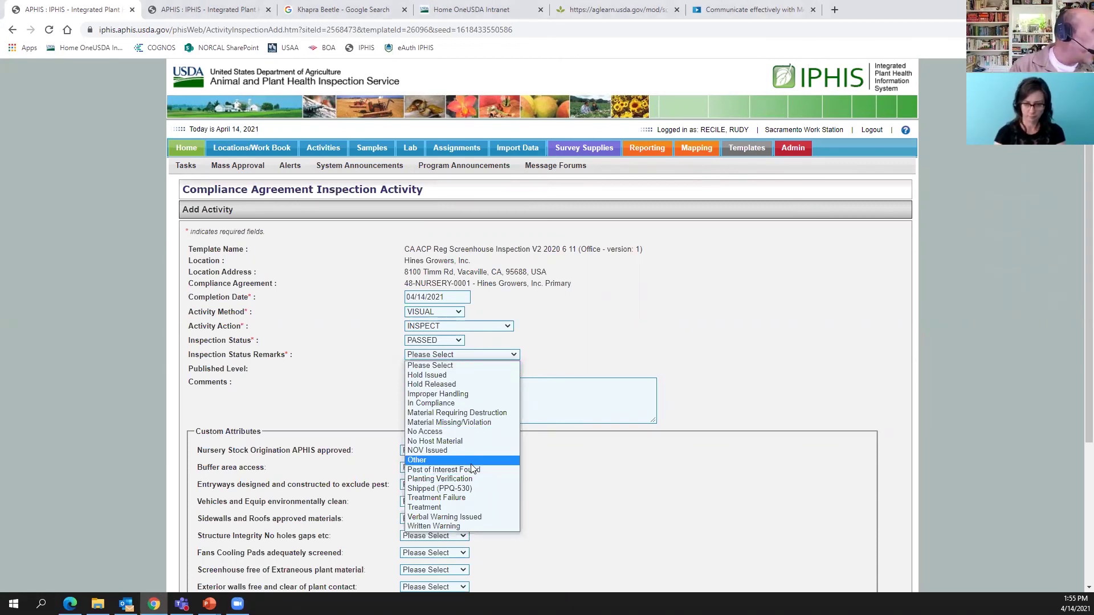
left_click(459, 404)
Step: Set the published level to County and enter the comment "They Did a good Job"
left_click(459, 369)
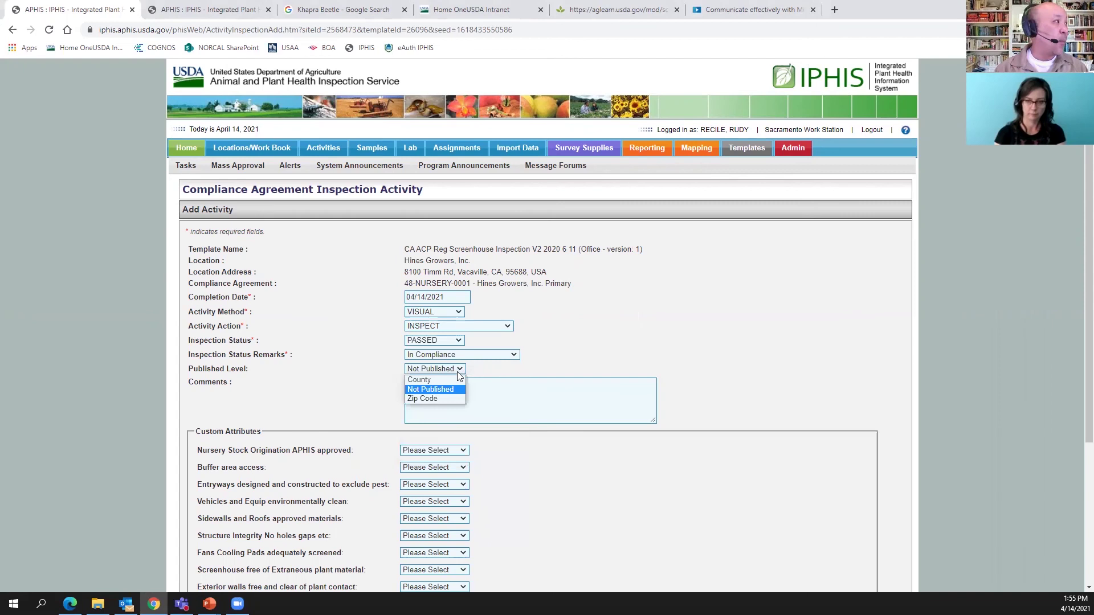
left_click(452, 393)
left_click(452, 393)
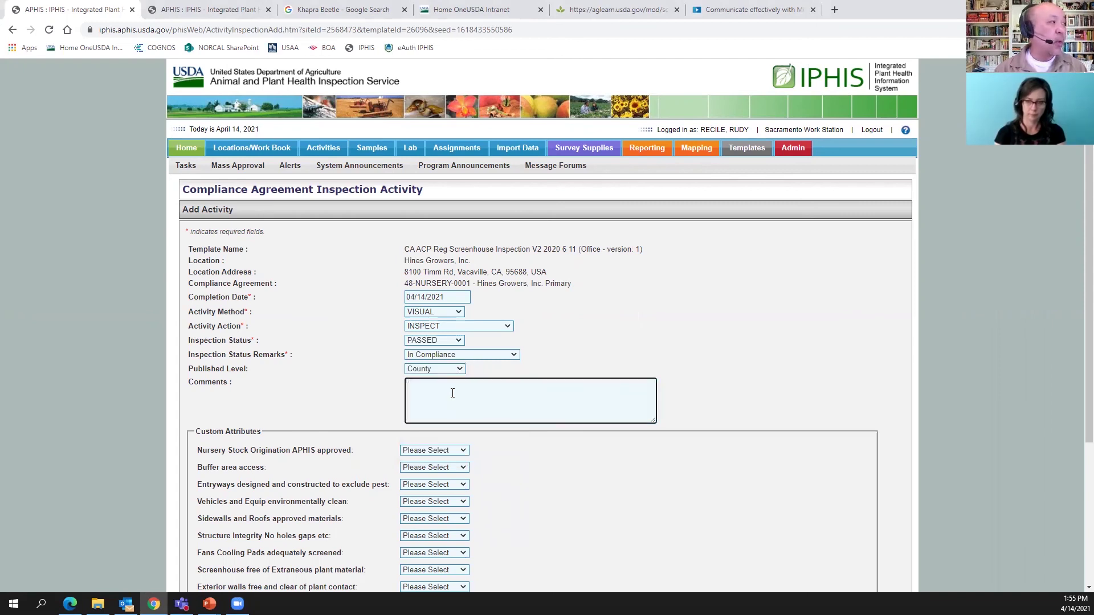
type("Th")
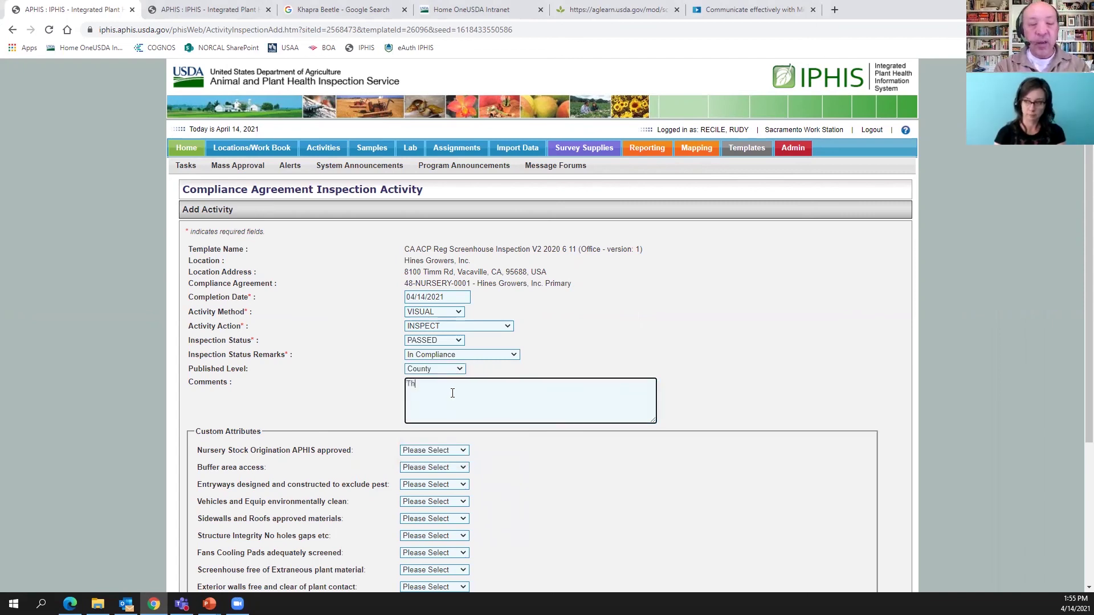
type("ey Did a good Job")
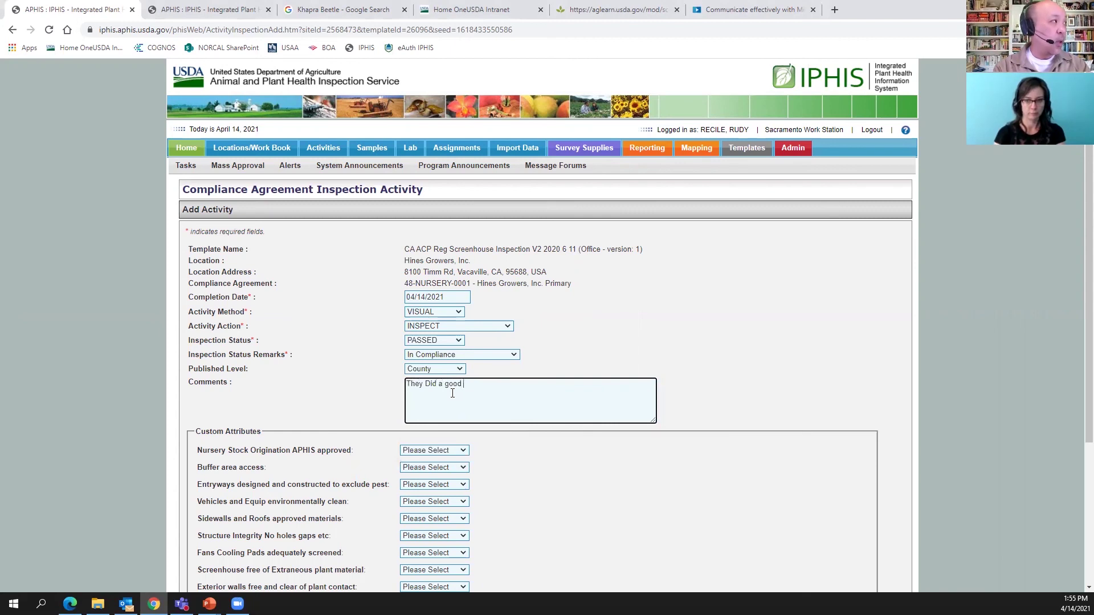
left_click(609, 363)
Step: In the custom attributes, set Nursery Stock Origination APHIS approved and Buffer area access to 2 Yes
scroll(610, 363, "down", 2)
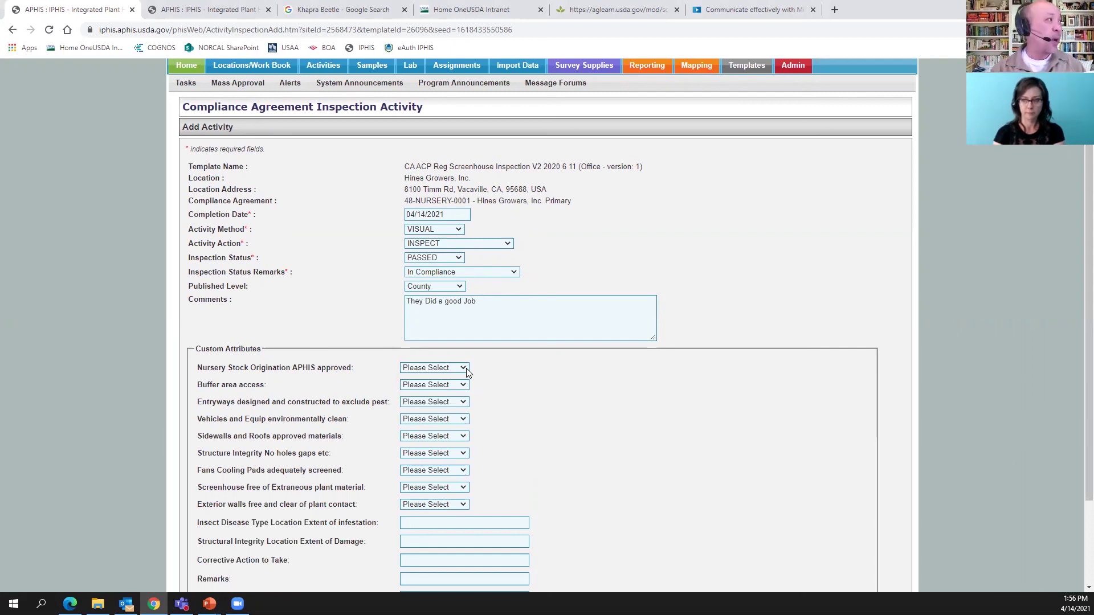
triple_click(208, 348)
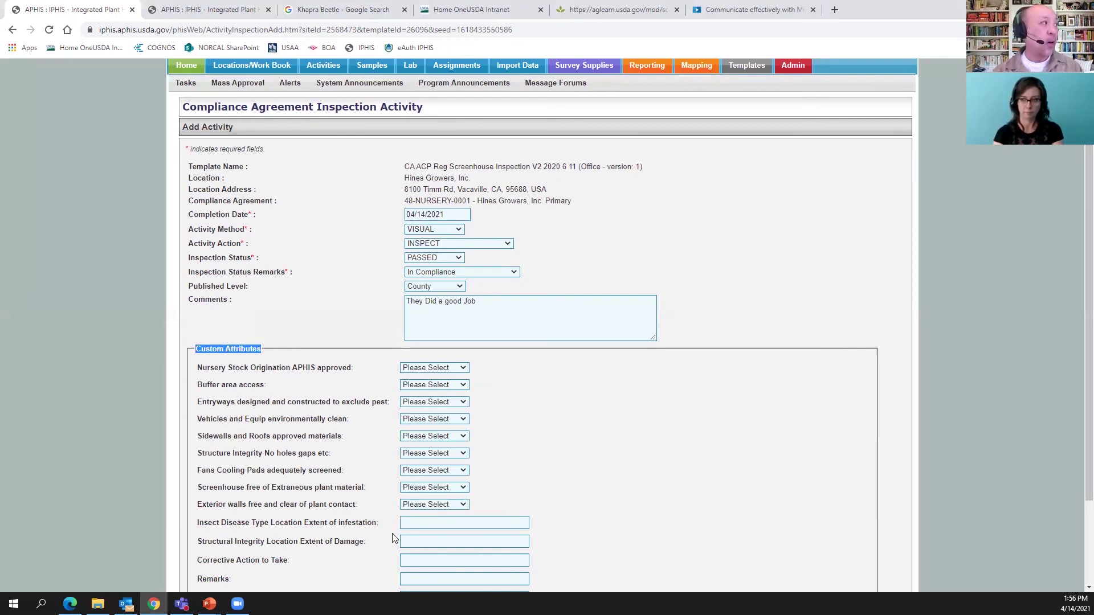
left_click(464, 370)
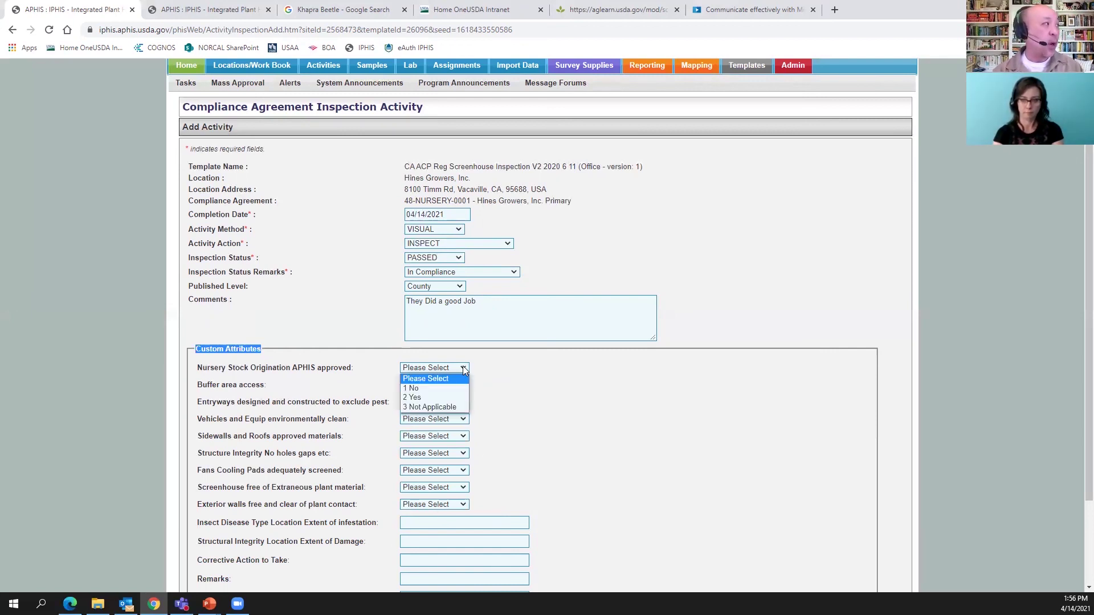
left_click(446, 397)
left_click(463, 386)
left_click(459, 411)
Step: Set the custom attributes for pest-excluding entryways and environmentally clean vehicles and equipment to 2 Yes, and save the inspection activity
left_click(463, 403)
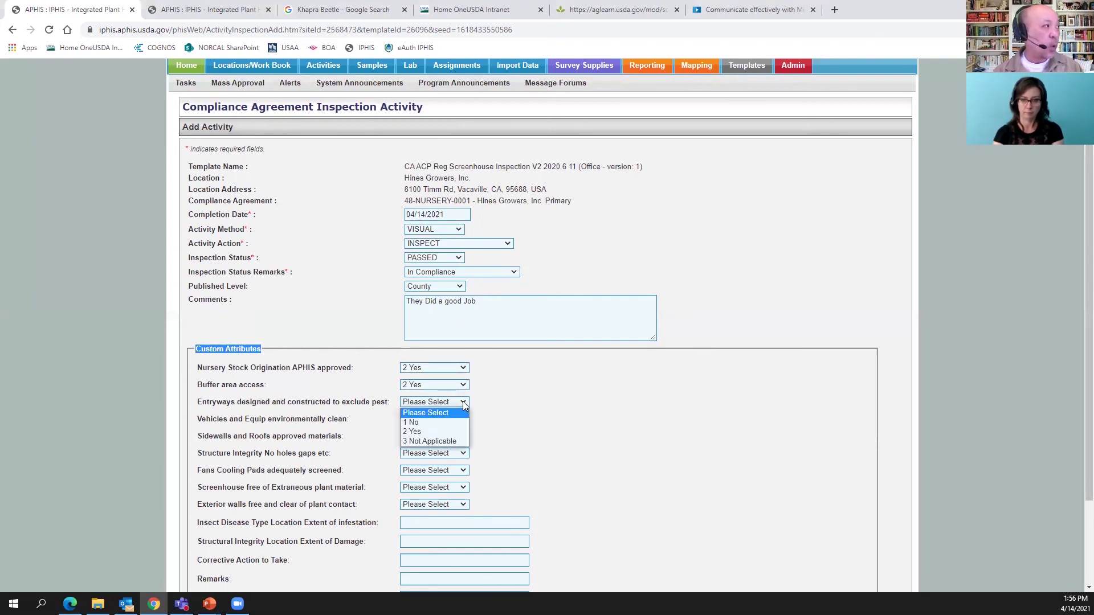
left_click(452, 428)
left_click(464, 419)
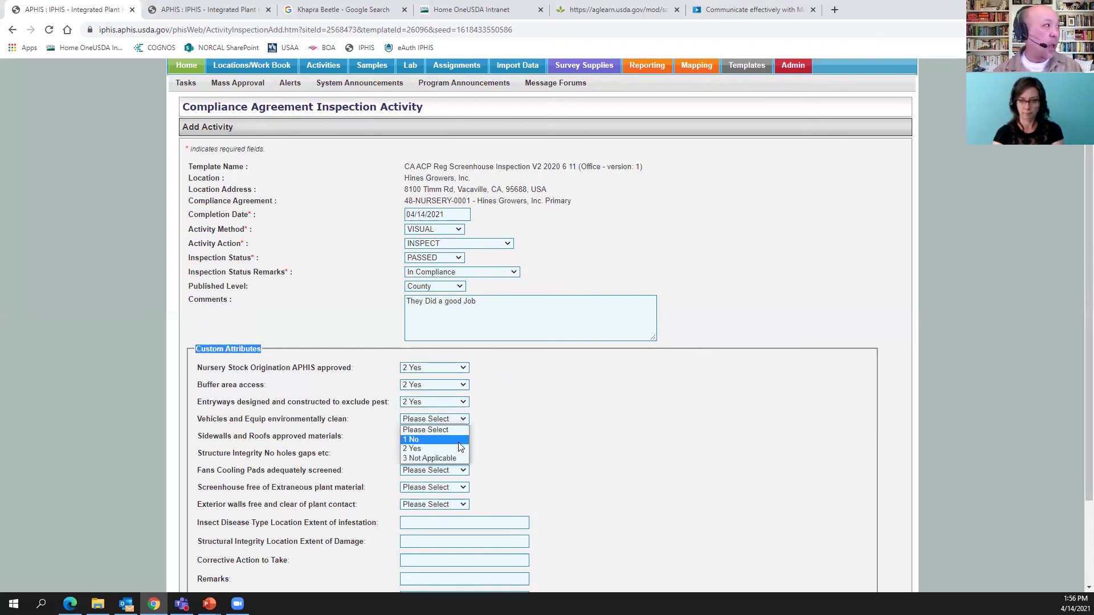
left_click(456, 444)
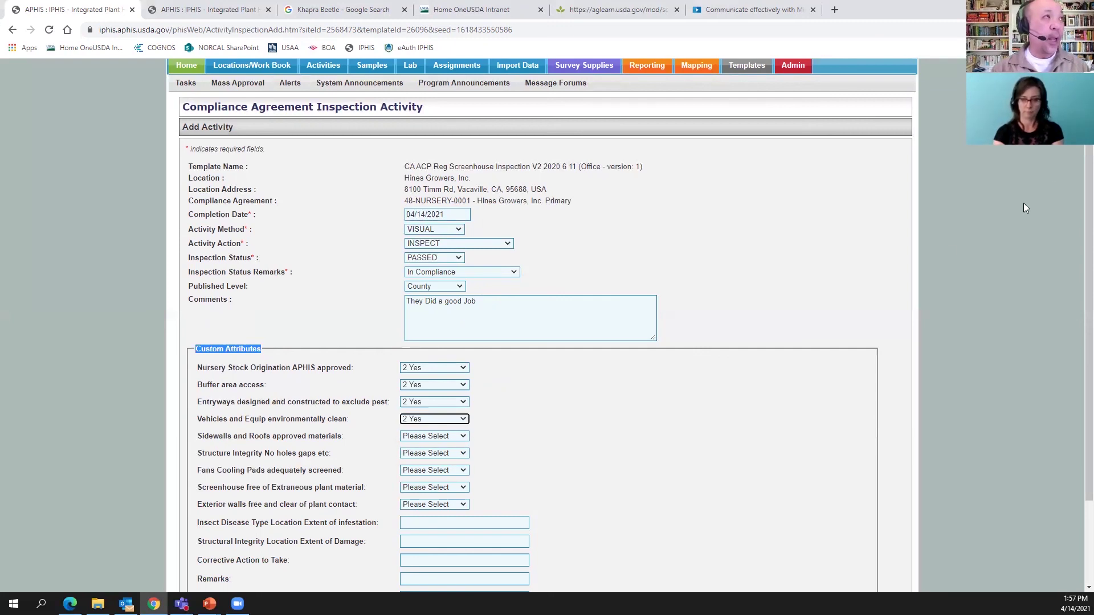
scroll(1075, 174, "down", 2)
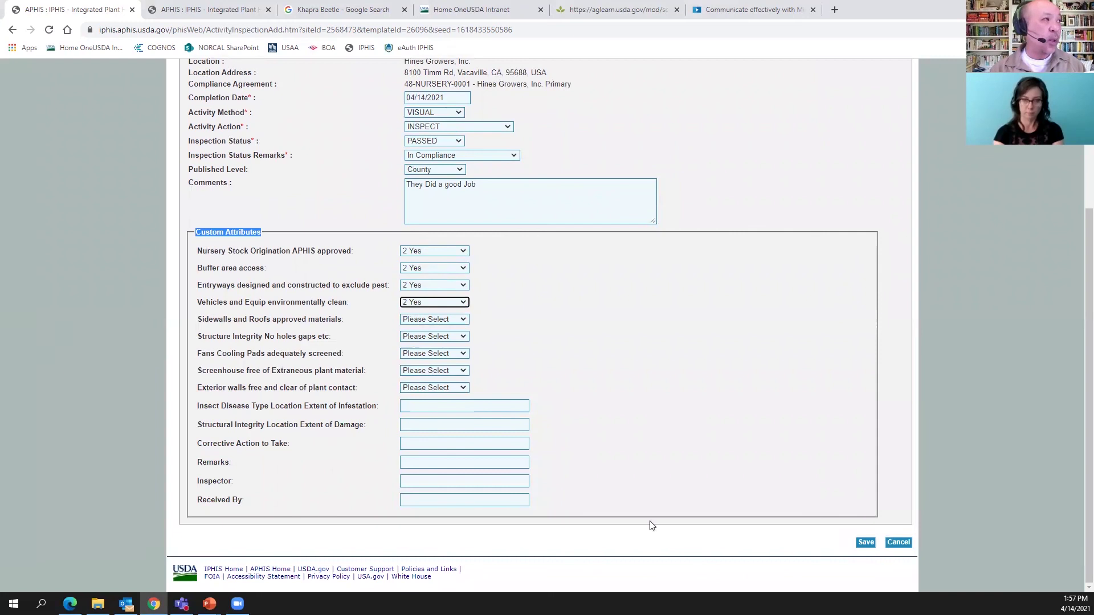
left_click(866, 543)
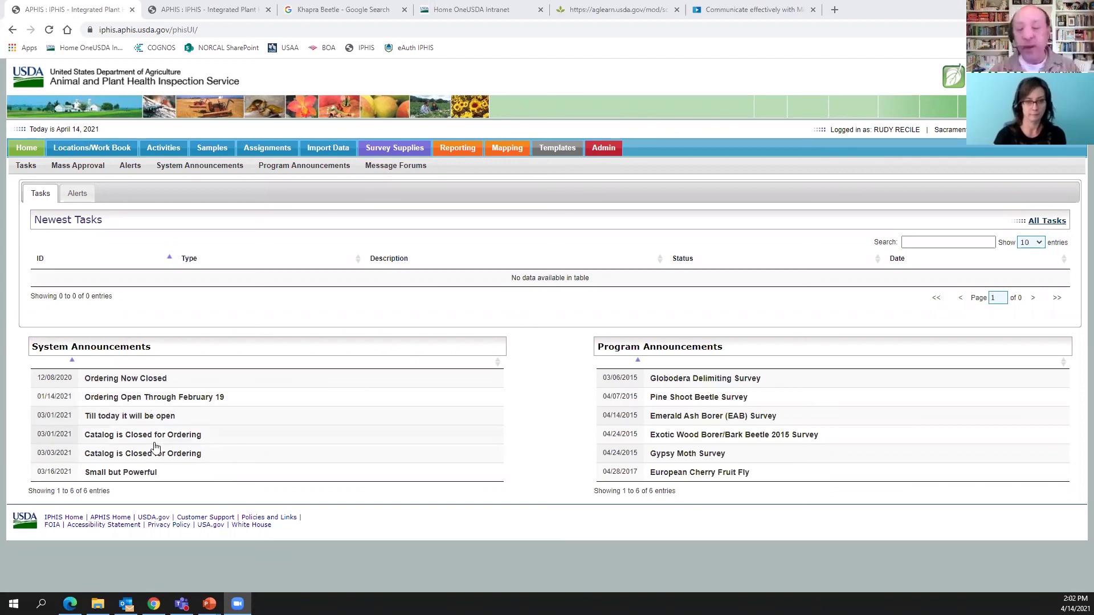
Step: Open the search page for compliance agreement inspection activities
mouse_move(164, 149)
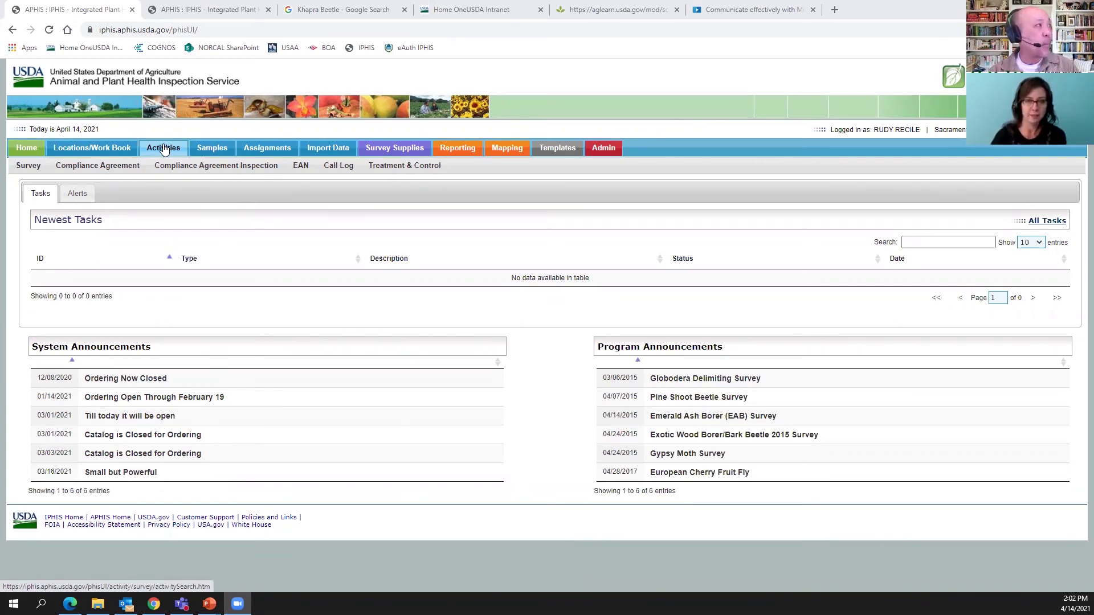
left_click(163, 148)
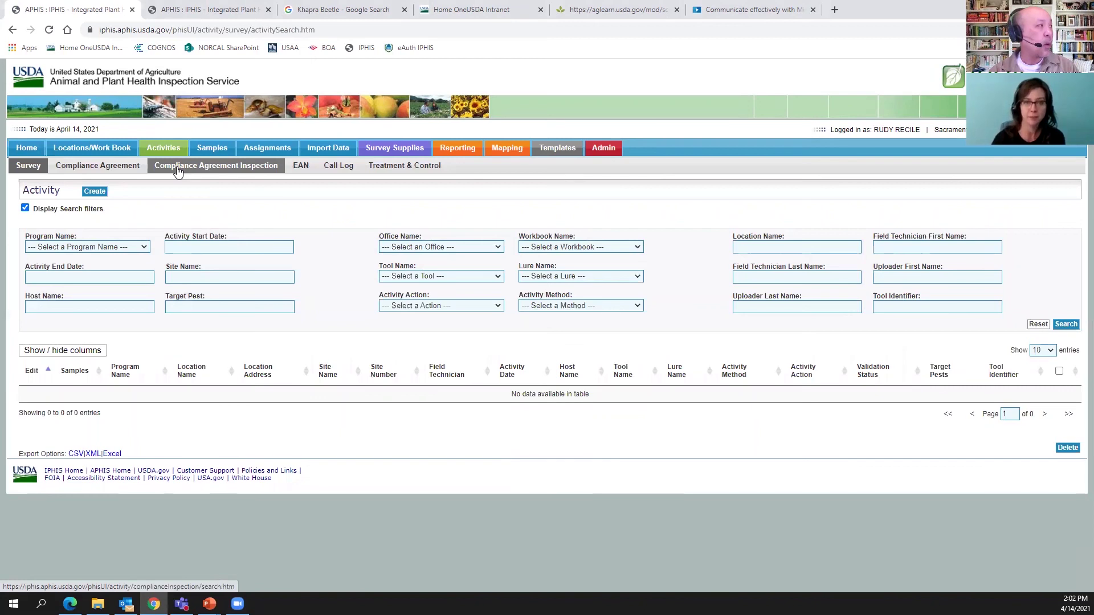
left_click(178, 171)
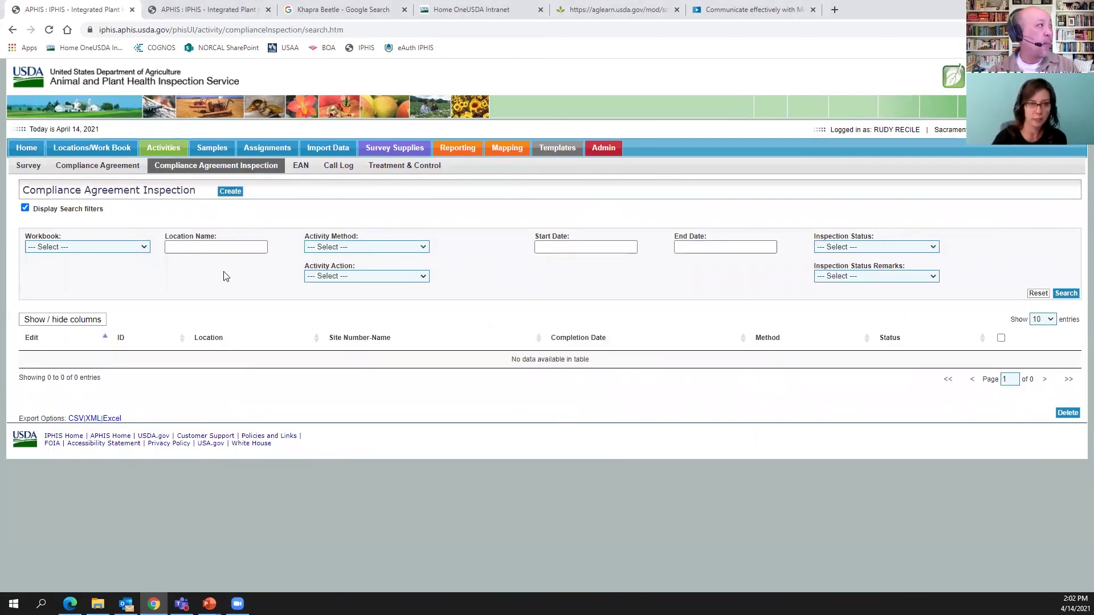
Step: Search for compliance agreement inspections with start date 06/01/2020 and end date 06/30/2020
left_click(570, 247)
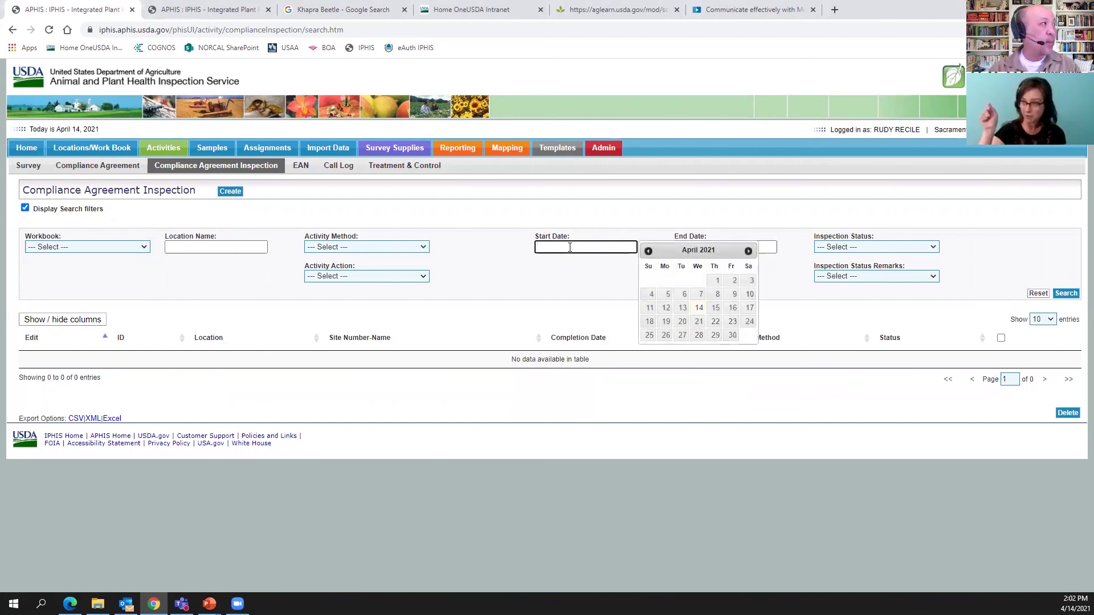
type("06/01")
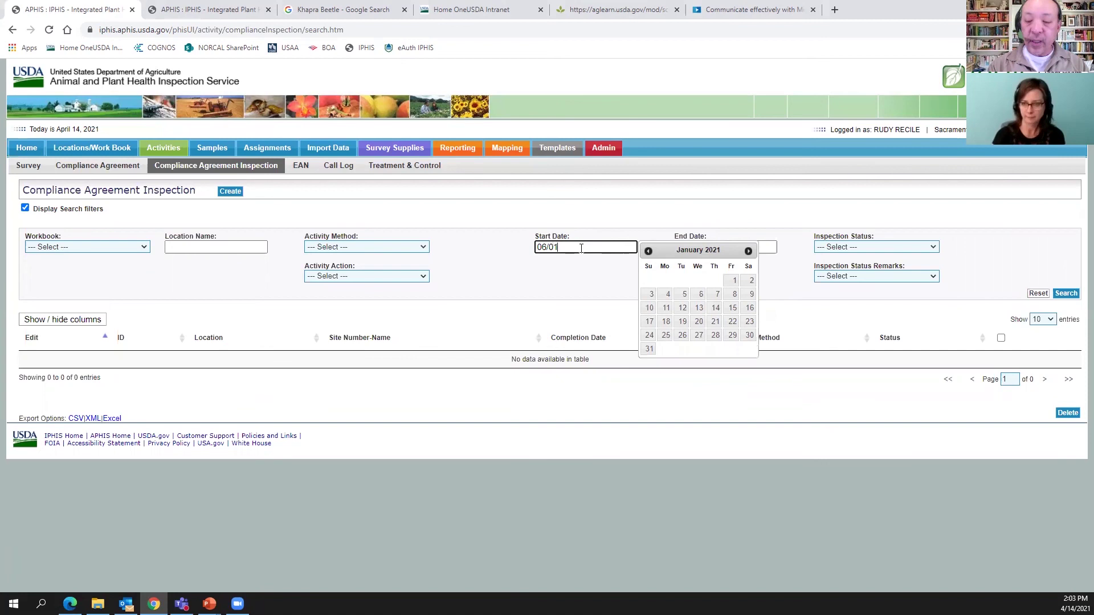
type("/")
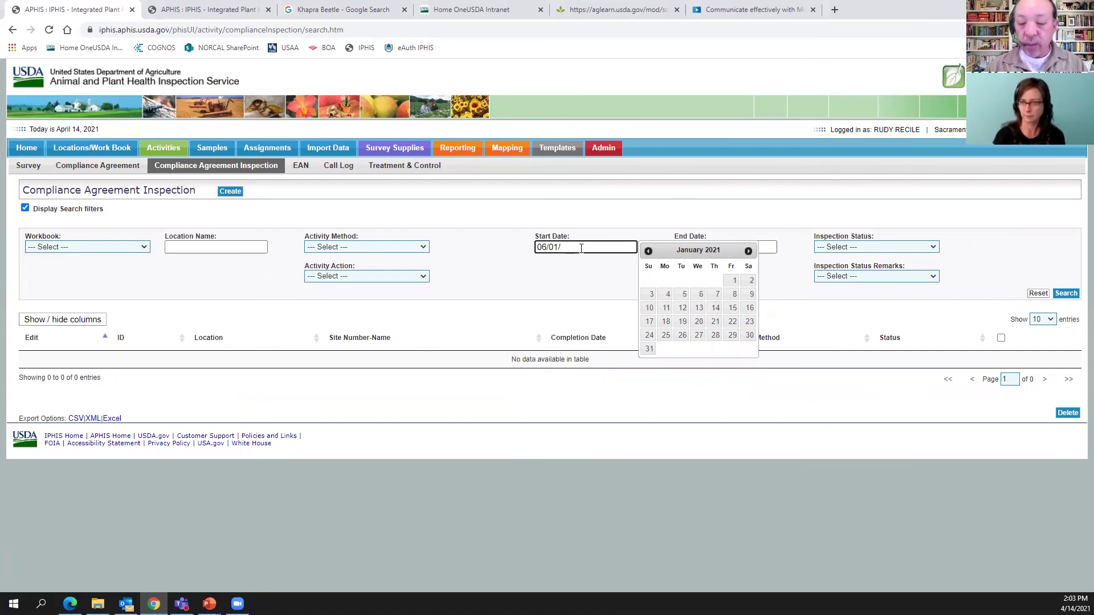
type("2020")
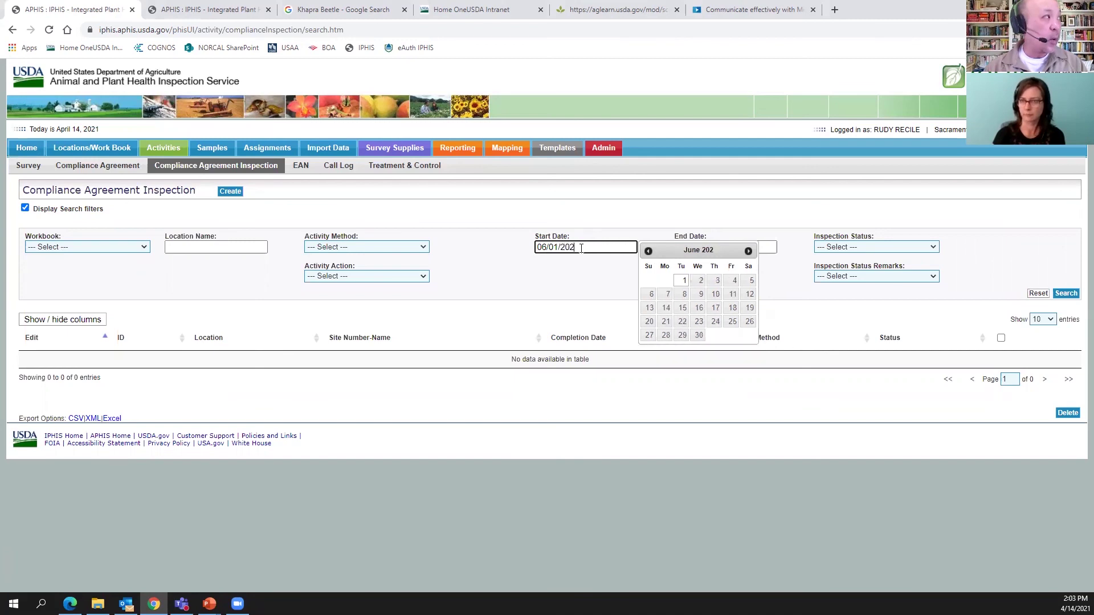
left_click(762, 246)
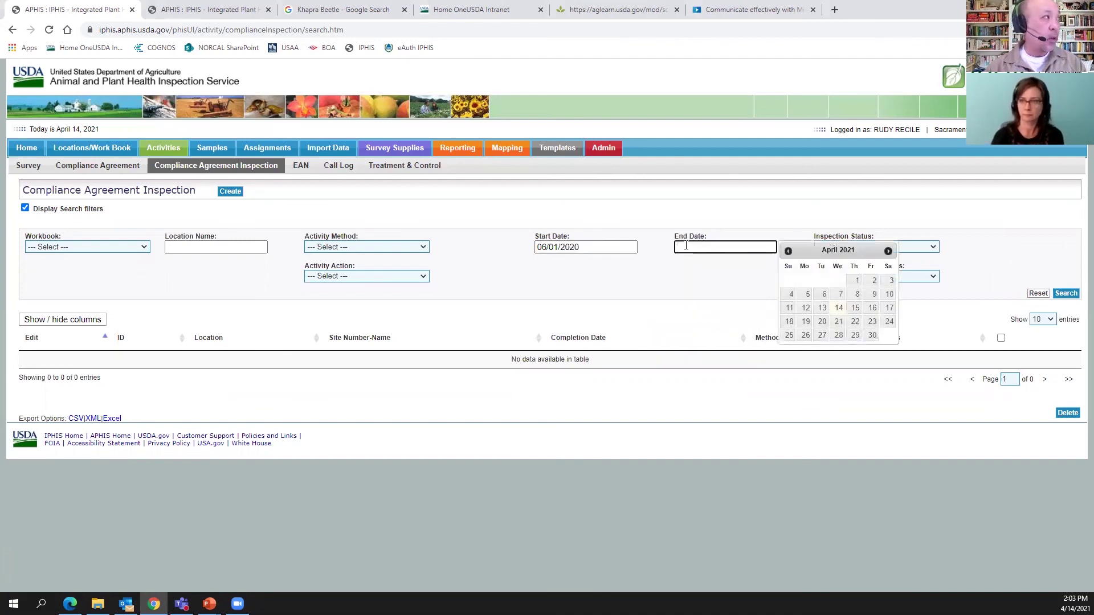
type("06/30/2020")
left_click(980, 306)
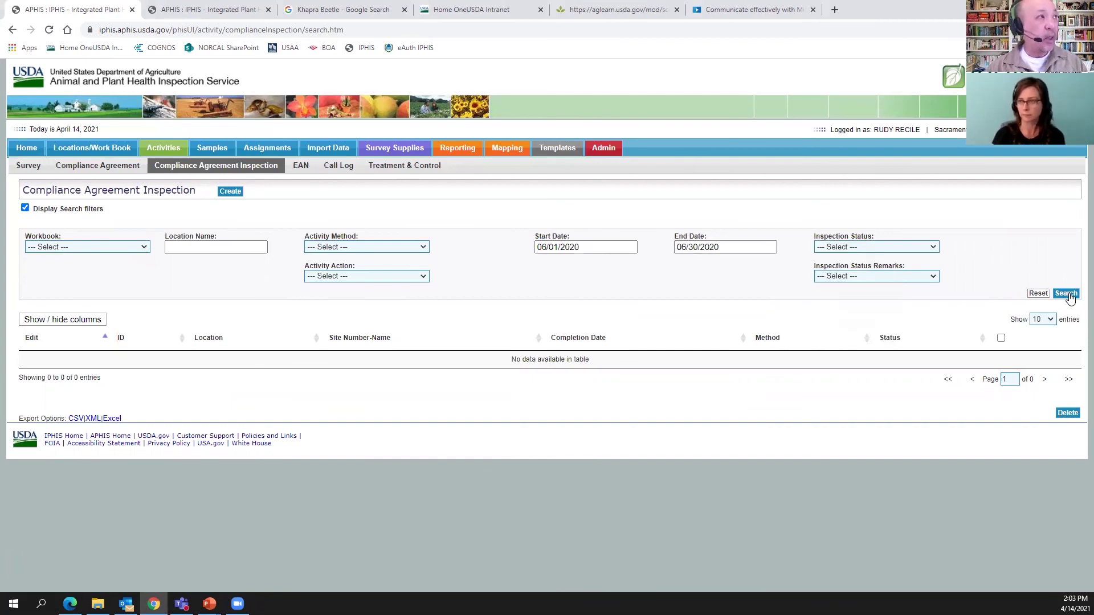
left_click(1066, 294)
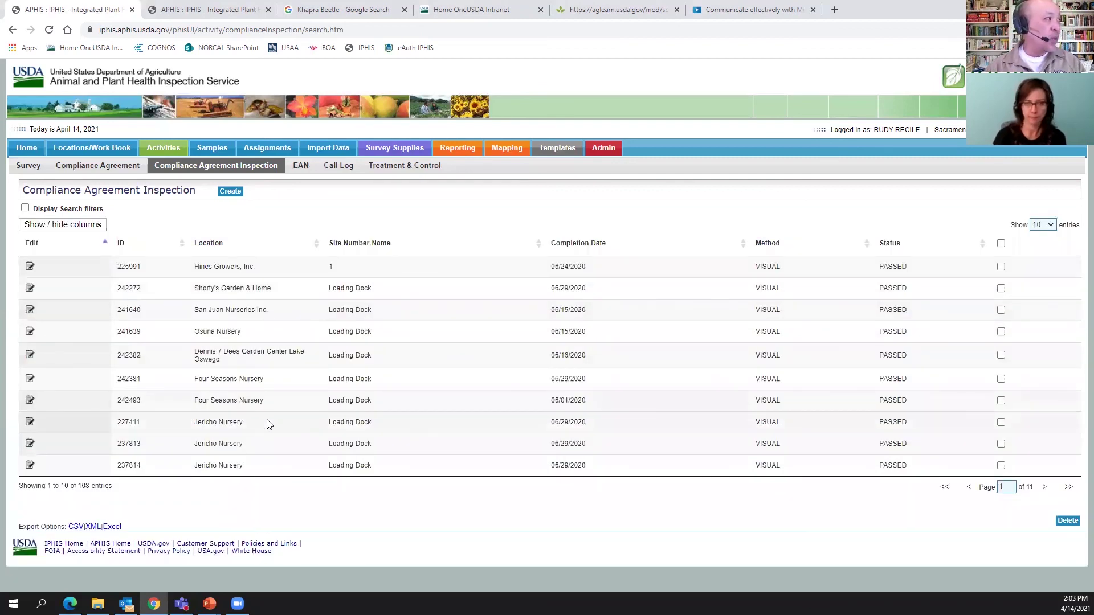
Step: Open the Hines Growers, Inc. inspection record from the search results and review its details and custom attributes
left_click(29, 268)
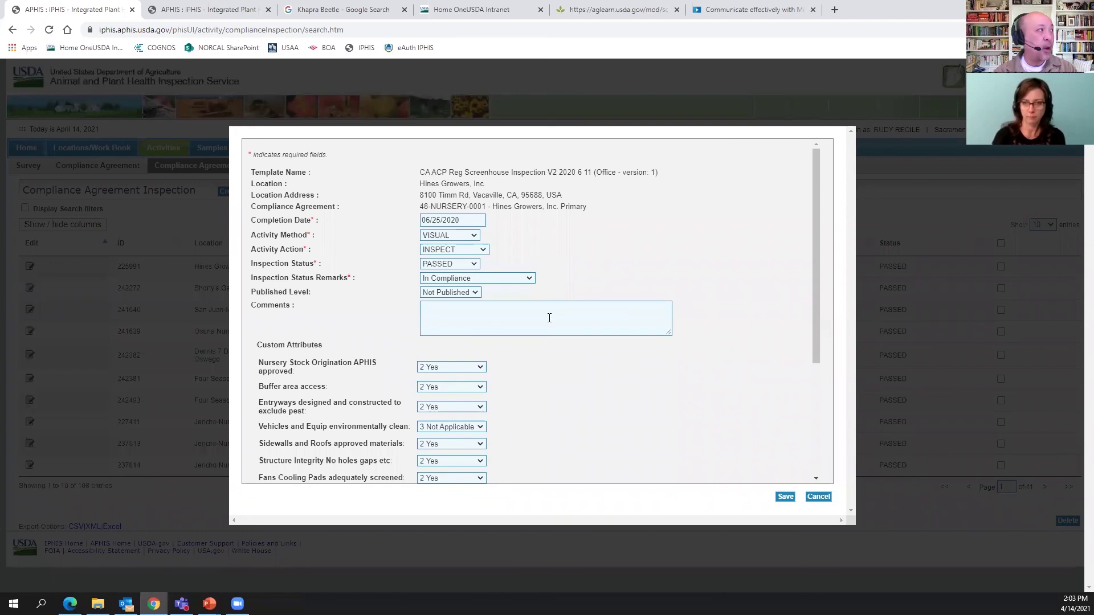
left_click_drag(815, 201, 830, 352)
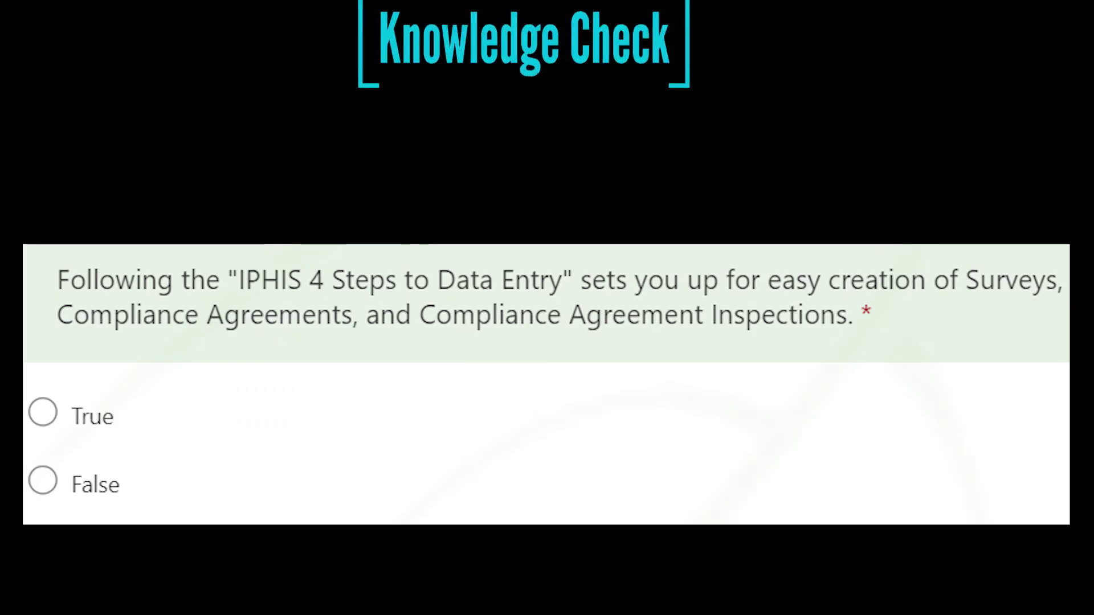